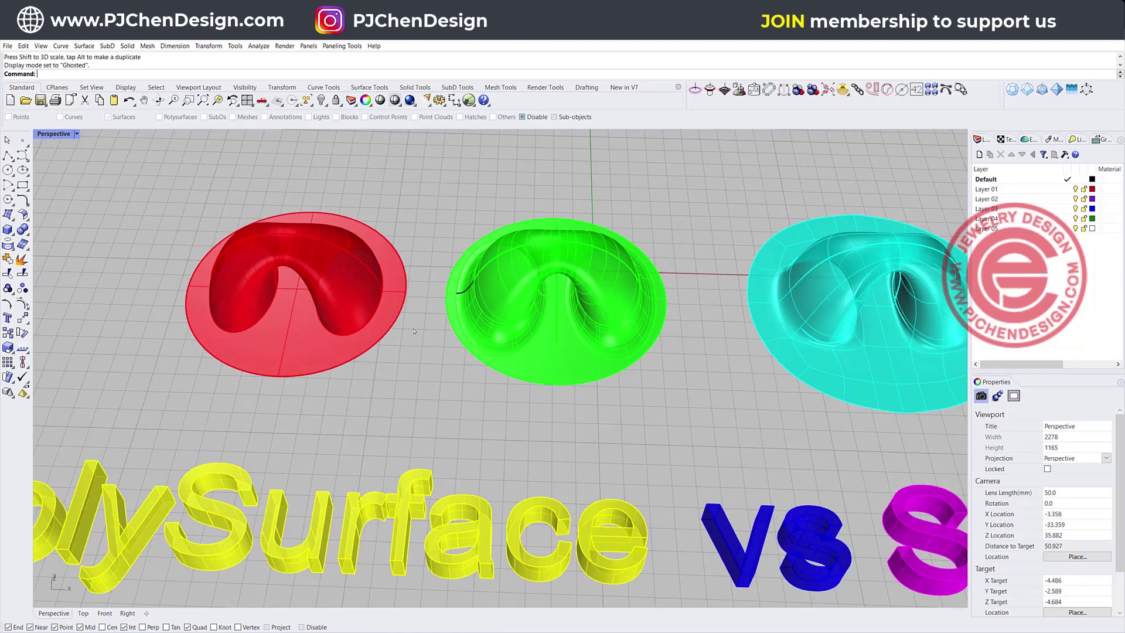
Switch the Perspective viewport to Shaded display mode.
{"action": "left_click", "coordinate": [70, 133]}
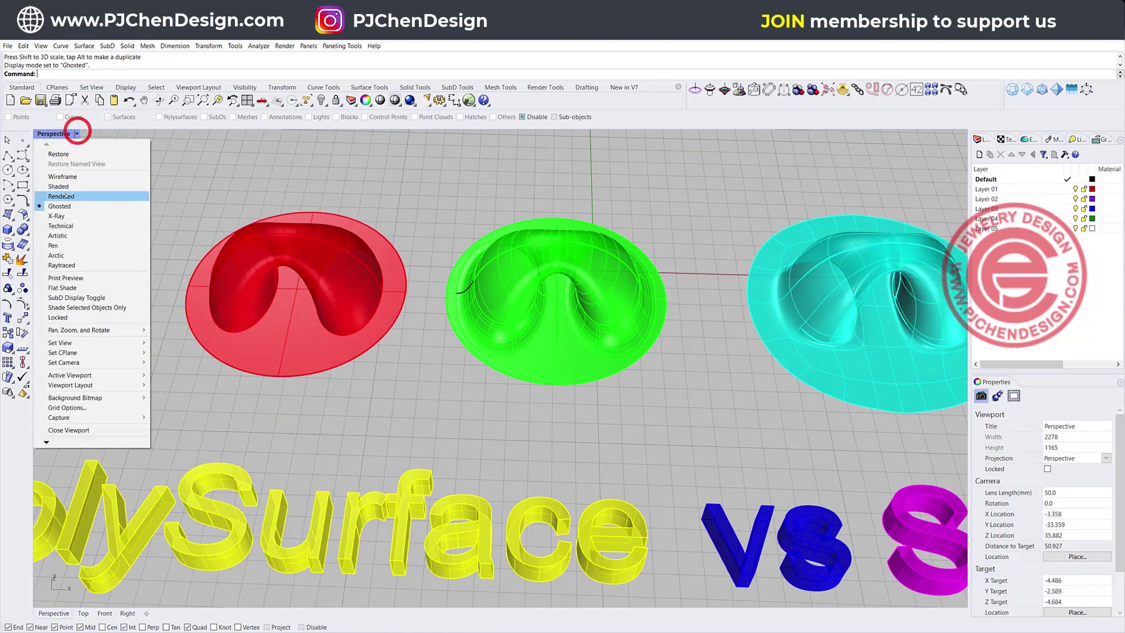
{"action": "left_click", "coordinate": [68, 187]}
{"action": "right_click_drag", "start_coordinate": [383, 315], "coordinate": [375, 278]}
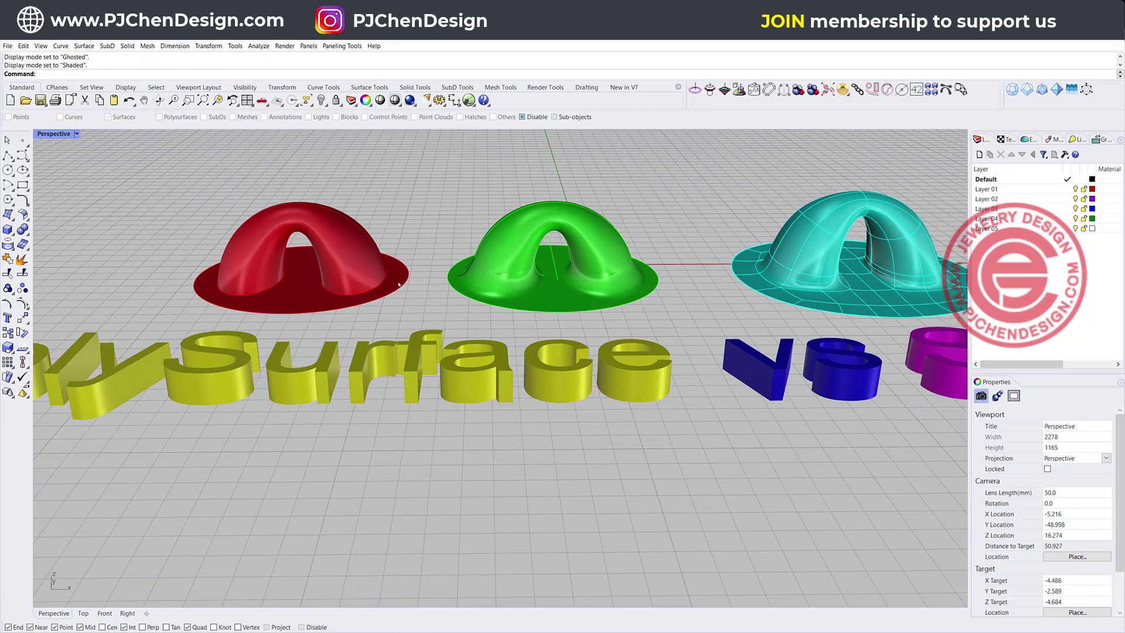
Examine the red and green arch models, comparing how their legs meet the base surfaces.
{"action": "scroll", "coordinate": [346, 275], "scroll_direction": "up", "scroll_amount": 2}
{"action": "left_click", "coordinate": [350, 241]}
{"action": "left_click", "coordinate": [564, 216], "text": "shift"}
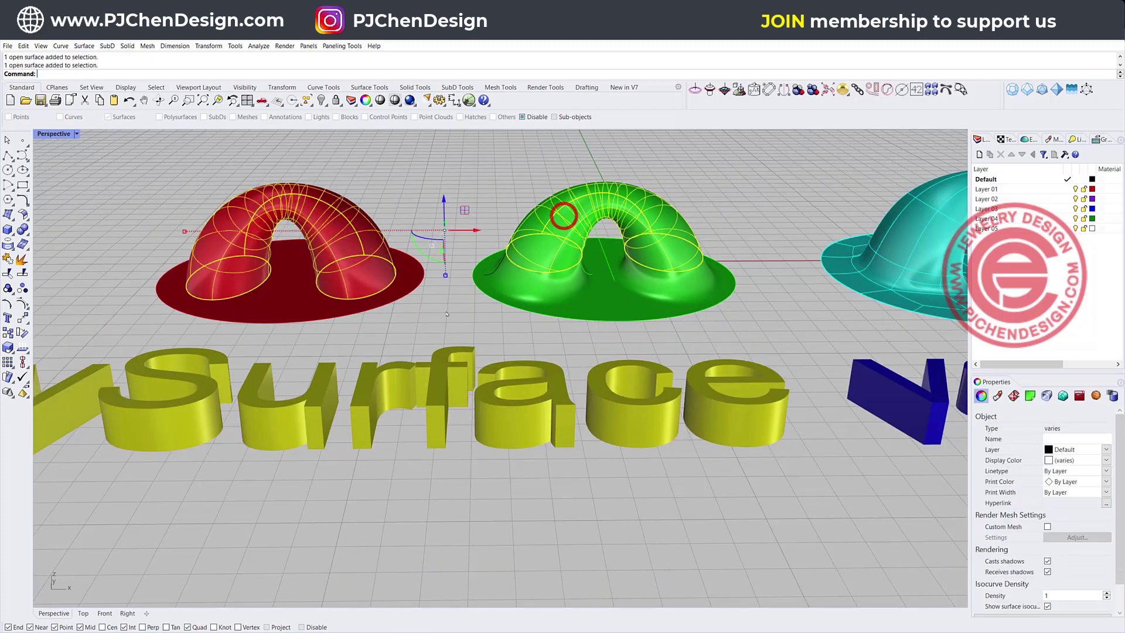
{"action": "left_click", "coordinate": [442, 321]}
{"action": "right_click_drag", "start_coordinate": [502, 225], "coordinate": [496, 281]}
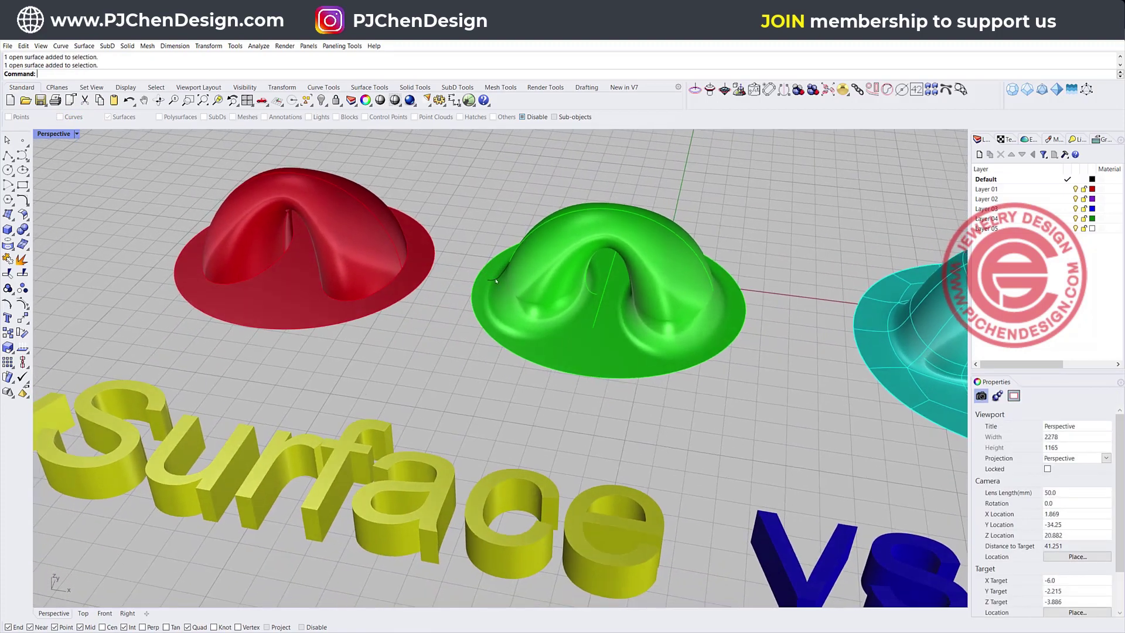
{"action": "scroll", "coordinate": [554, 302], "scroll_direction": "up", "scroll_amount": 6}
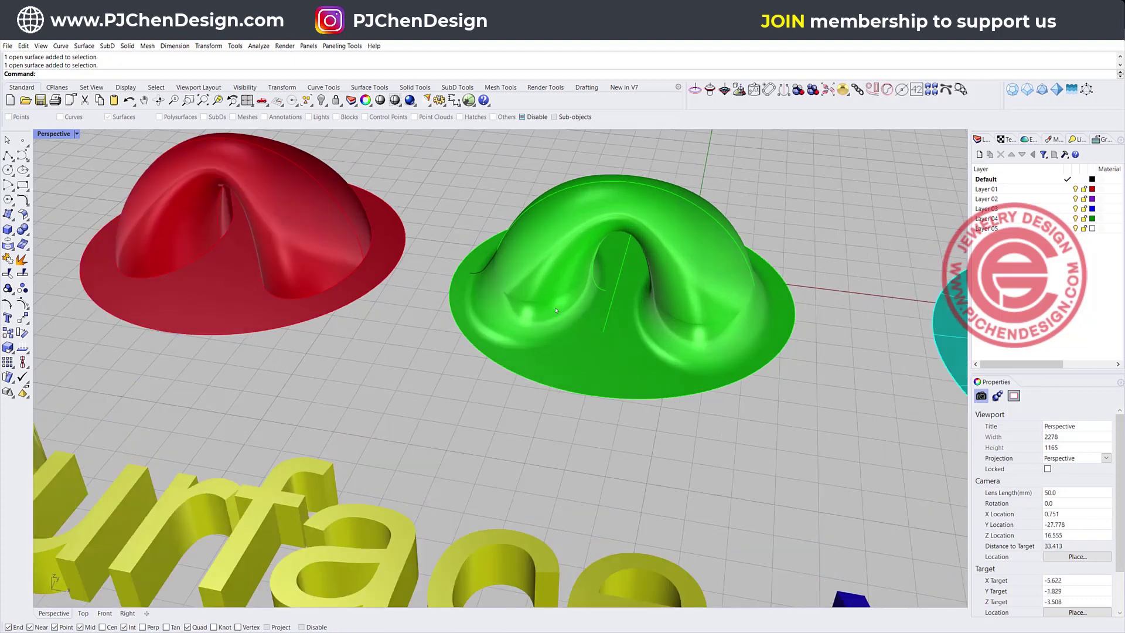
{"action": "right_click_drag", "start_coordinate": [550, 307], "coordinate": [526, 253]}
{"action": "scroll", "coordinate": [610, 236], "scroll_direction": "down", "scroll_amount": 9}
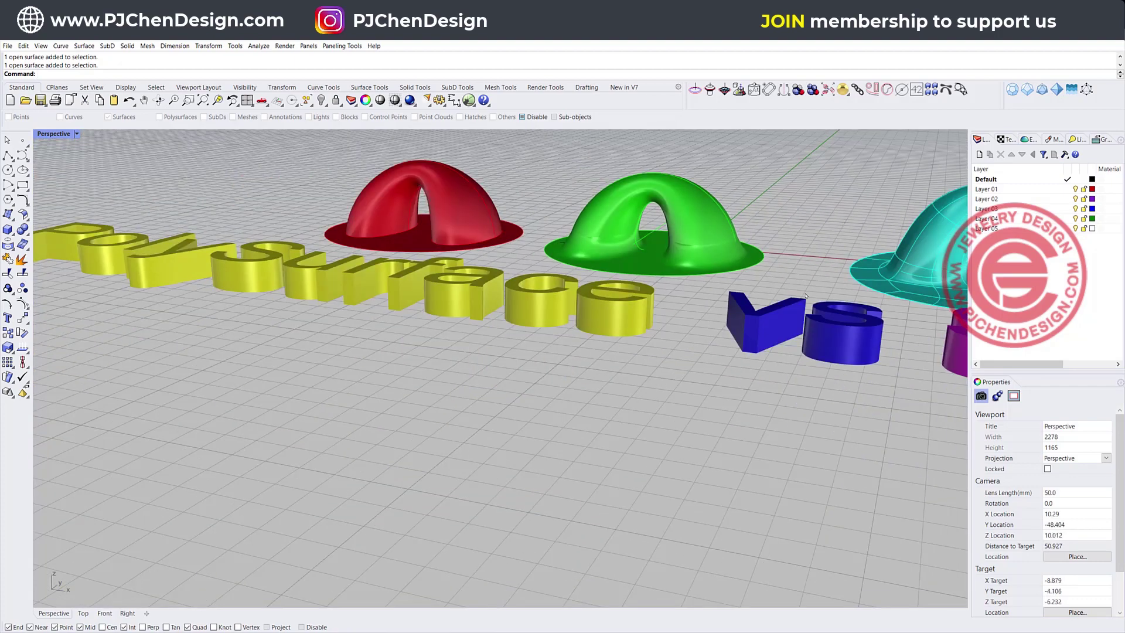
Examine the cyan SubD arch up close and compare it with the red and green surface models.
{"action": "right_click_drag", "start_coordinate": [832, 305], "coordinate": [584, 318], "text": "shift"}
{"action": "scroll", "coordinate": [583, 317], "scroll_direction": "up", "scroll_amount": 5}
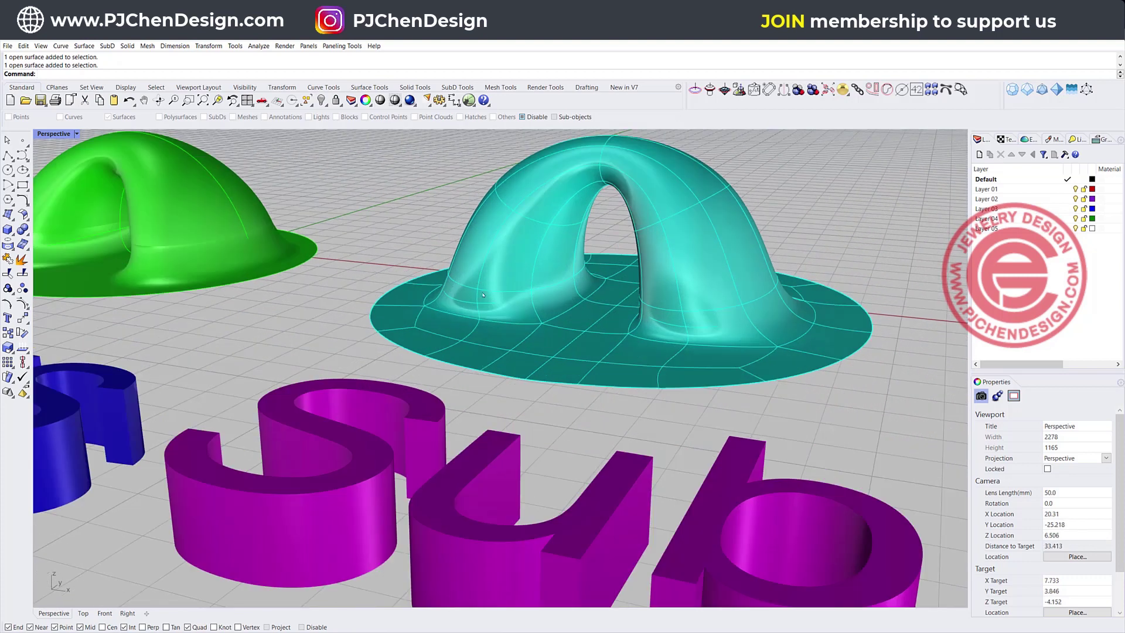
{"action": "left_click", "coordinate": [700, 291]}
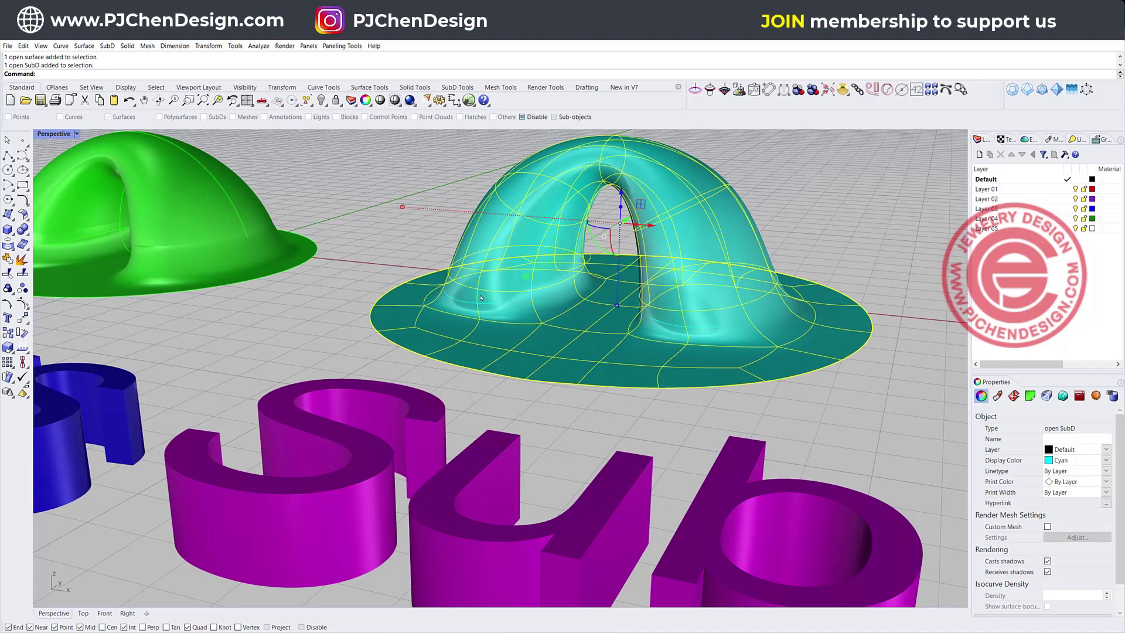
{"action": "scroll", "coordinate": [567, 282], "scroll_direction": "down", "scroll_amount": 5}
{"action": "left_click", "coordinate": [429, 199]}
{"action": "scroll", "coordinate": [429, 199], "scroll_direction": "down", "scroll_amount": 5}
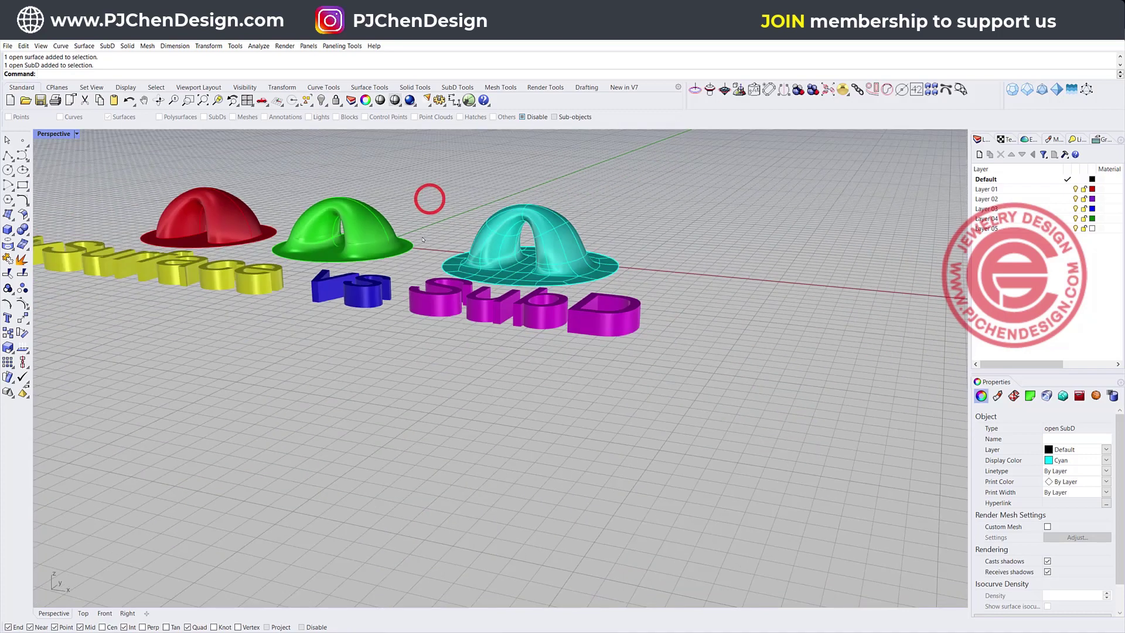
{"action": "right_click_drag", "start_coordinate": [343, 235], "coordinate": [490, 306], "text": "shift"}
{"action": "left_click", "coordinate": [352, 309]}
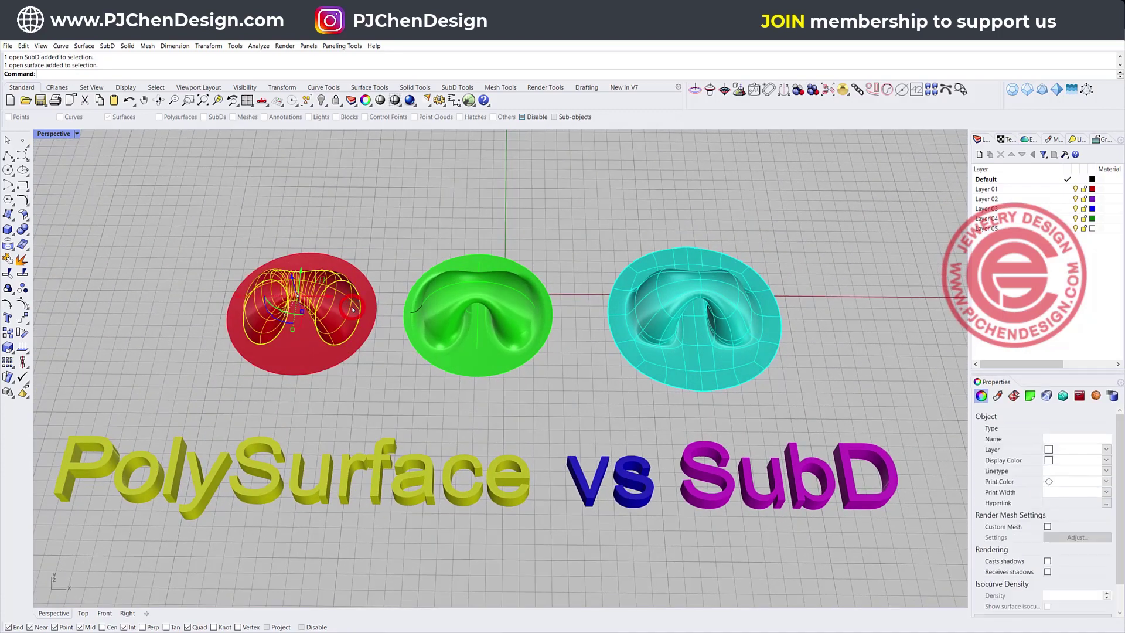
{"action": "left_click", "coordinate": [706, 361]}
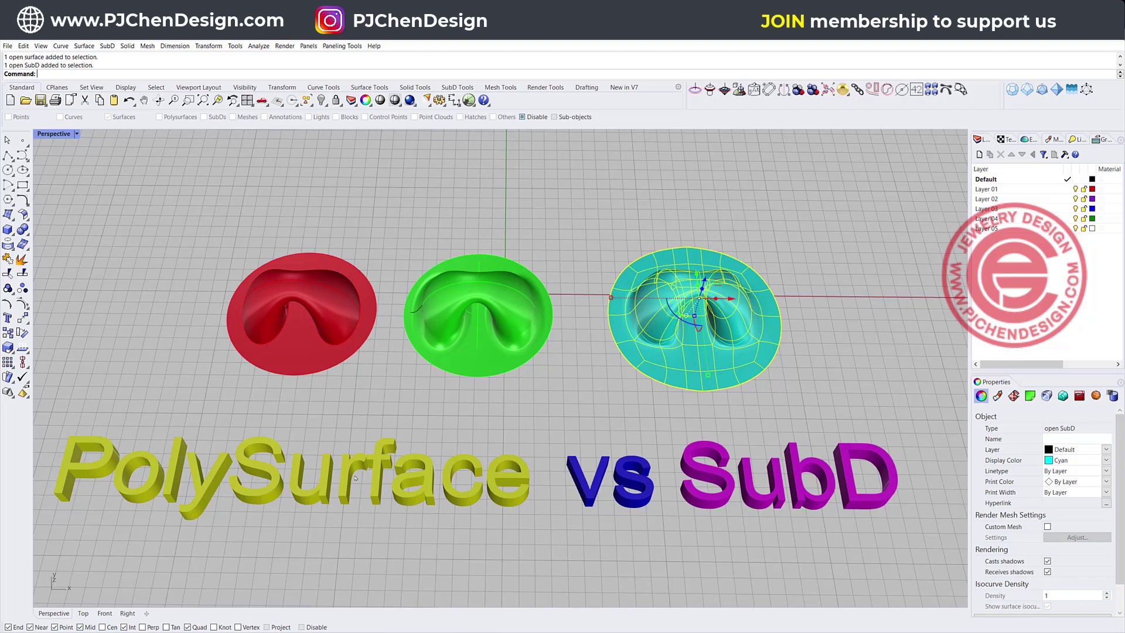
Delete the whole "PolySurface vs SubD" 3D lettering below the models.
{"action": "left_click_drag", "start_coordinate": [698, 573], "coordinate": [422, 469]}
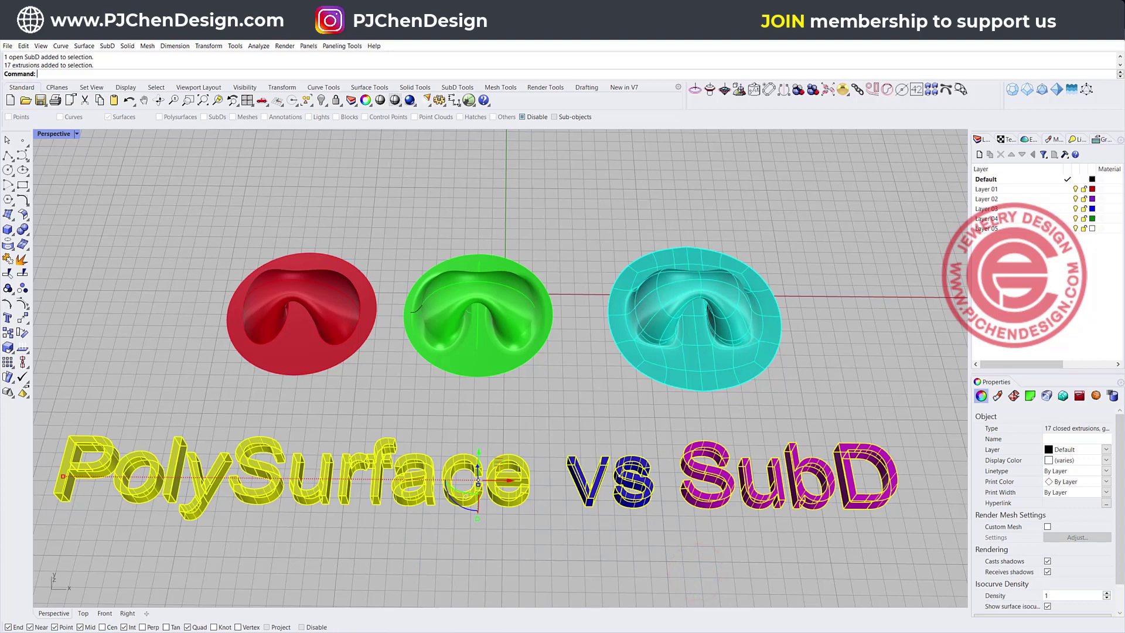
{"action": "key", "text": "Delete"}
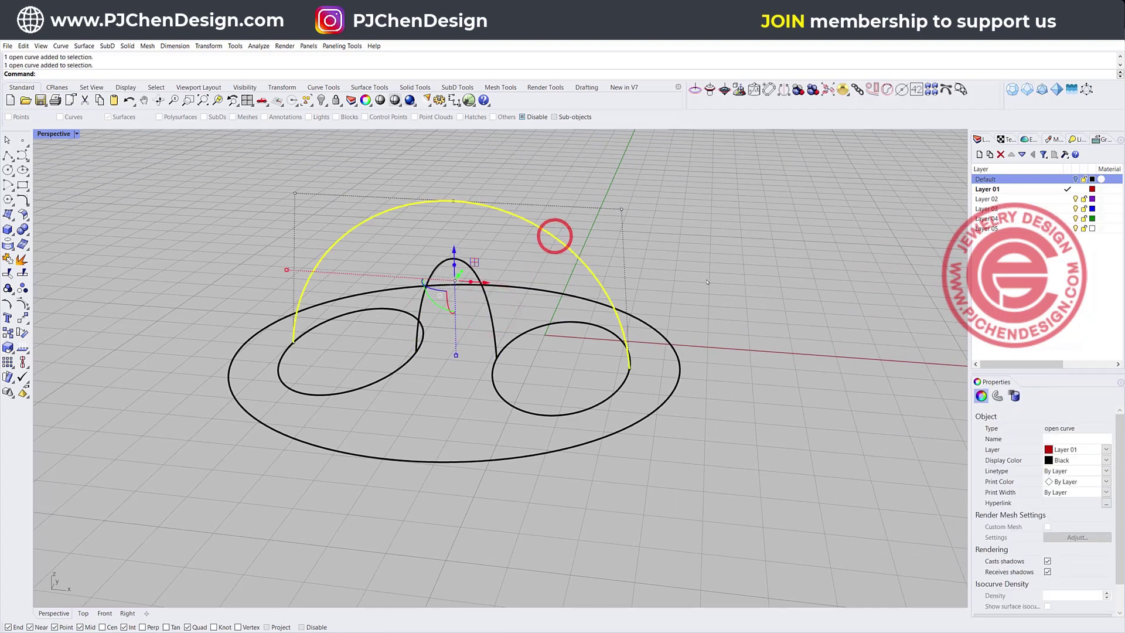
Create a Sweep 2 Rails surface using the inner and outer arch curves as rails and the two leg ovals as cross sections.
{"action": "left_click", "coordinate": [738, 273]}
{"action": "left_click", "coordinate": [82, 45]}
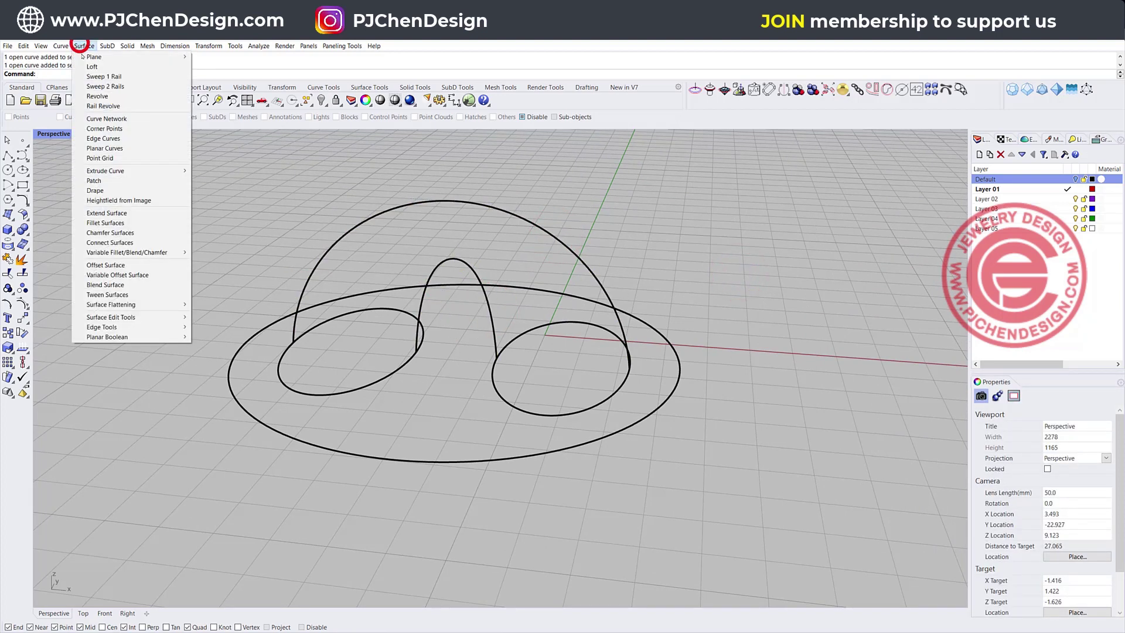
{"action": "left_click", "coordinate": [94, 83]}
{"action": "left_click", "coordinate": [494, 331]}
{"action": "left_click", "coordinate": [575, 256]}
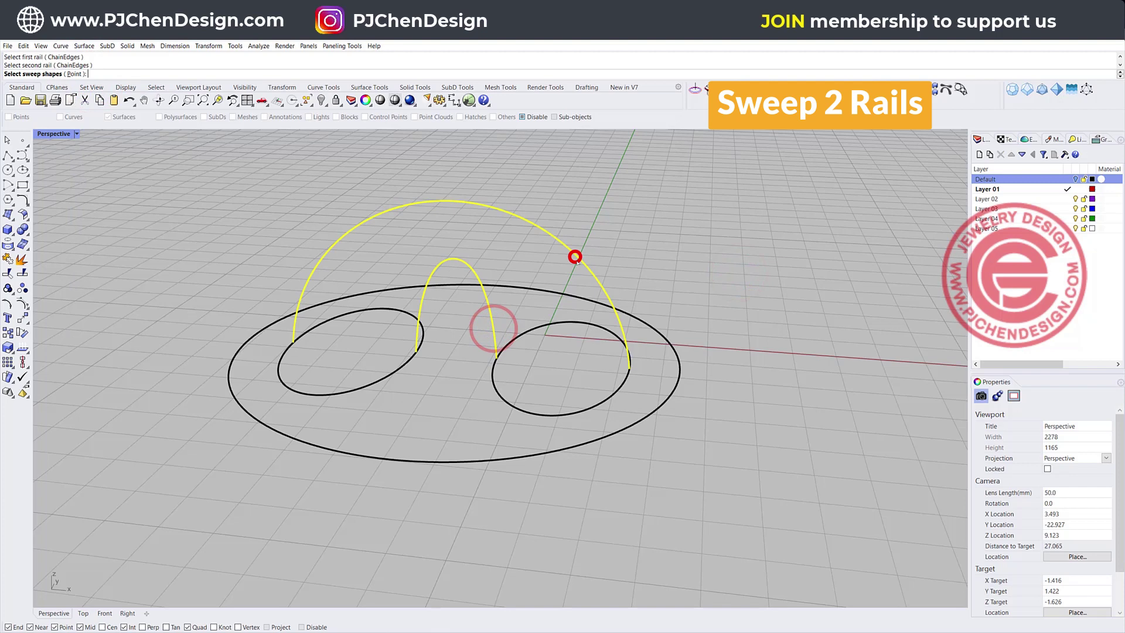
{"action": "left_click", "coordinate": [561, 414]}
{"action": "left_click", "coordinate": [367, 382]}
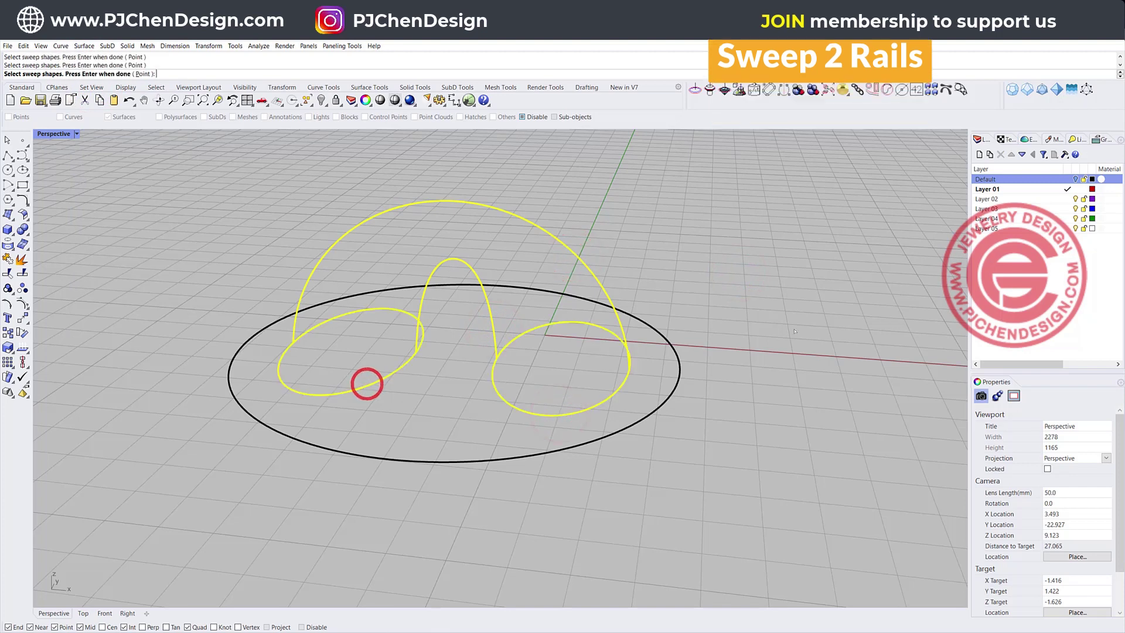
{"action": "key", "text": "Return"}
{"action": "key", "text": "Return"}
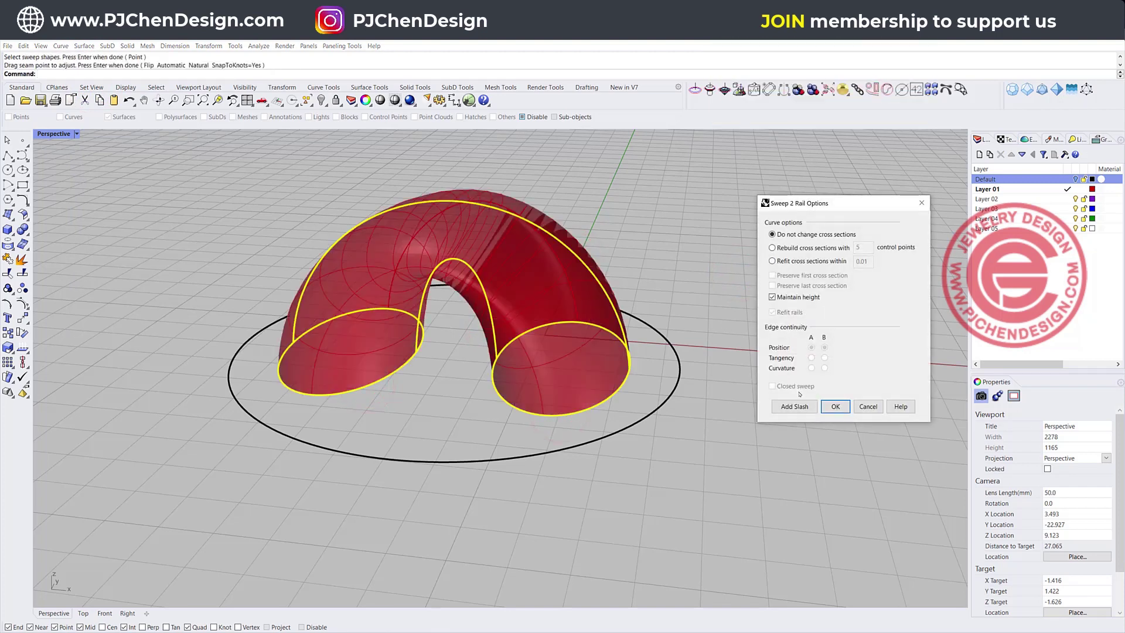
{"action": "left_click", "coordinate": [843, 408]}
Create a surface from planar curves inside the large outer oval around the arch.
{"action": "mouse_move", "coordinate": [658, 327]}
{"action": "right_mouse_down"}
{"action": "mouse_move", "coordinate": [670, 307]}
{"action": "mouse_move", "coordinate": [668, 346]}
{"action": "right_mouse_up"}
{"action": "left_click", "coordinate": [682, 388]}
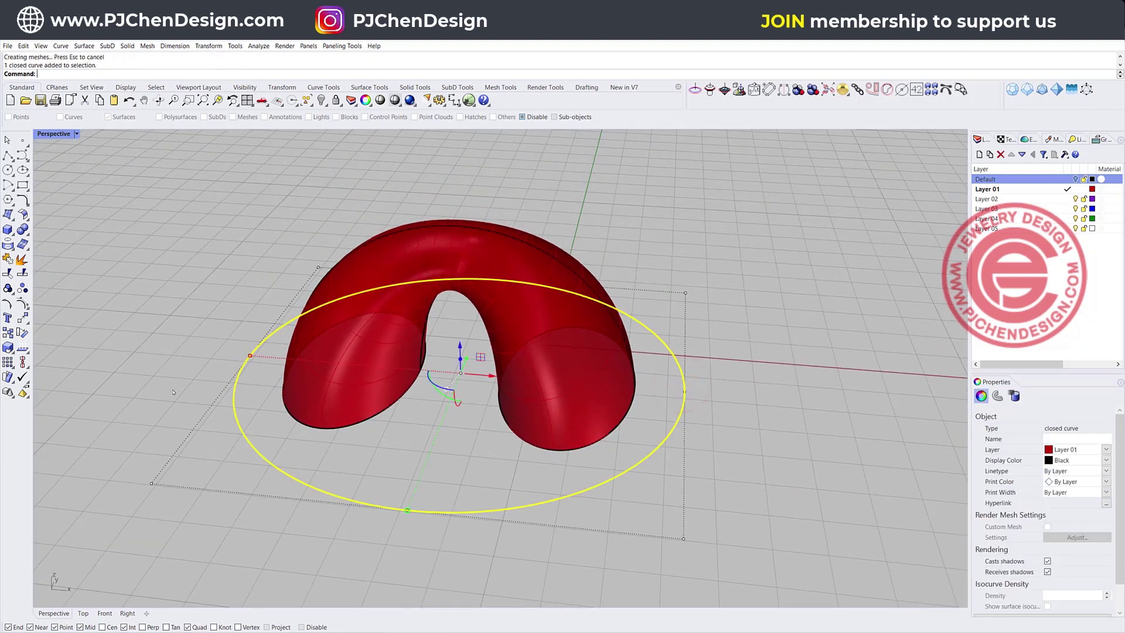
{"action": "left_click", "coordinate": [14, 216]}
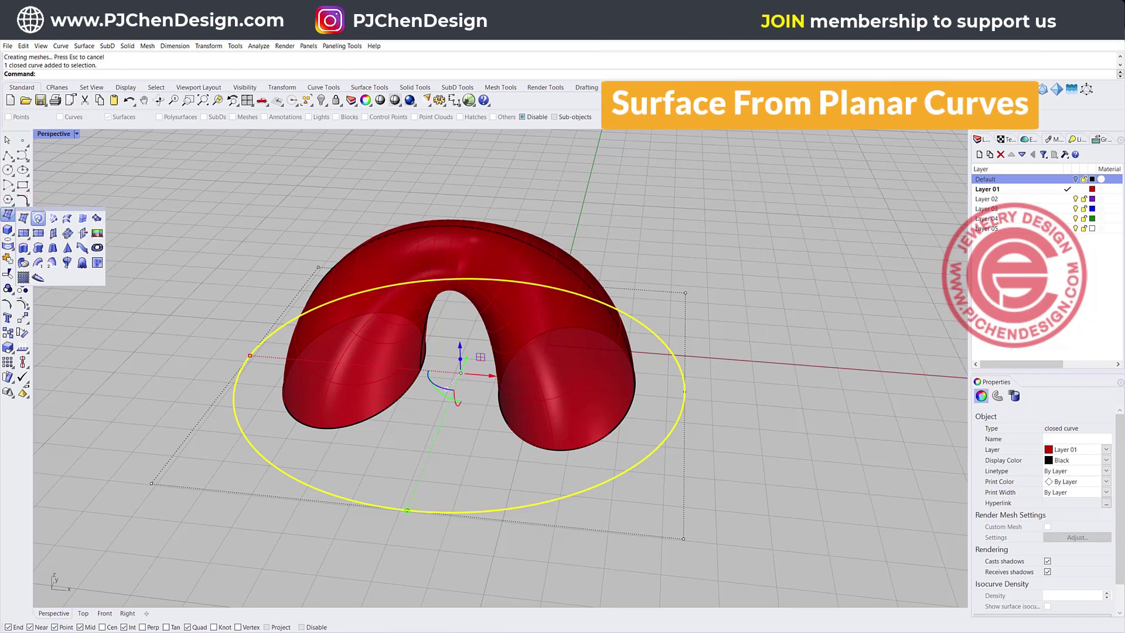
{"action": "left_click", "coordinate": [38, 218]}
{"action": "left_click", "coordinate": [726, 418]}
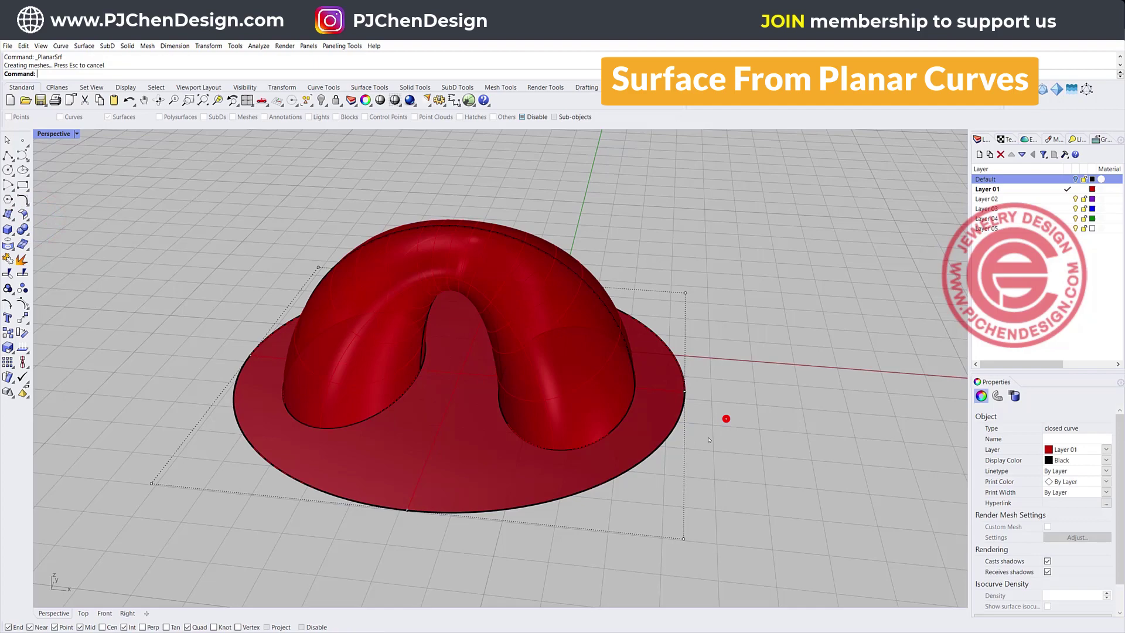
Check the arch and base in Rendered display, then set the viewport to Ghosted.
{"action": "scroll", "coordinate": [632, 300], "scroll_direction": "down", "scroll_amount": 4}
{"action": "right_click_drag", "start_coordinate": [578, 378], "coordinate": [593, 345]}
{"action": "left_click", "coordinate": [76, 134]}
{"action": "left_click", "coordinate": [62, 197]}
{"action": "scroll", "coordinate": [581, 331], "scroll_direction": "up", "scroll_amount": 4}
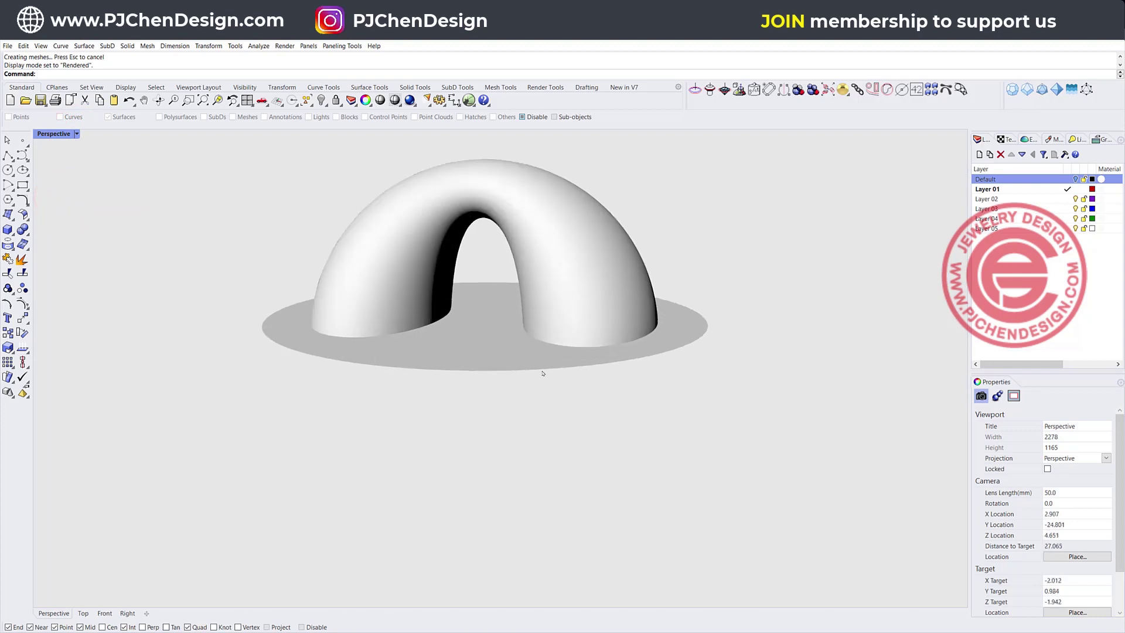
{"action": "left_click", "coordinate": [76, 133]}
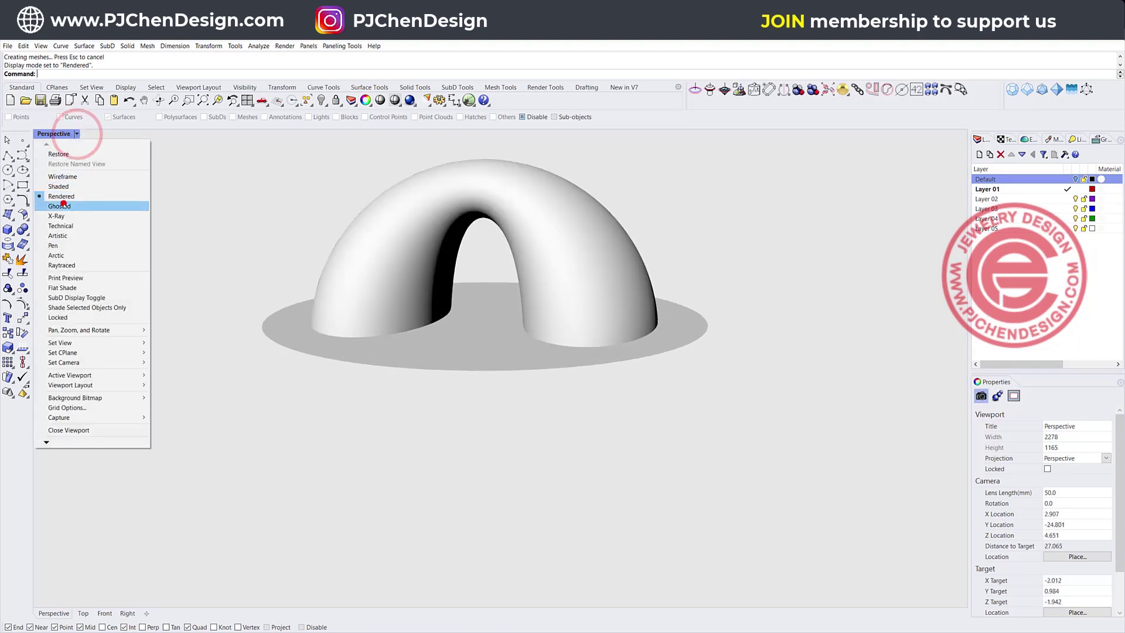
{"action": "left_click", "coordinate": [64, 203]}
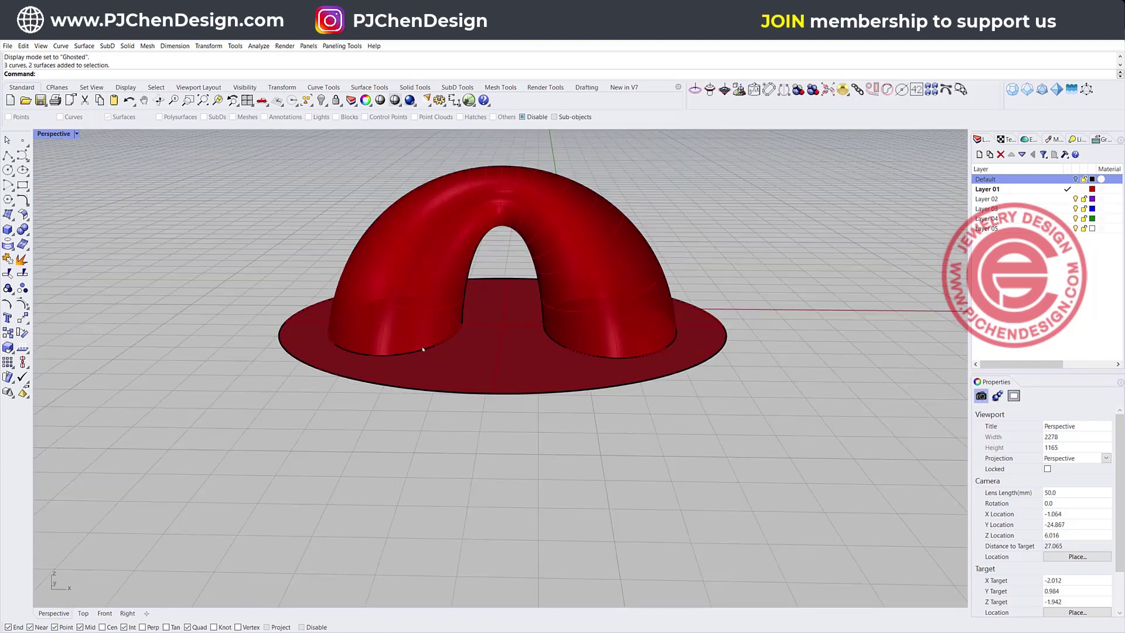
Trim the base surface inside both leg ovals, using the two oval curves as cutting objects.
{"action": "left_click", "coordinate": [423, 348]}
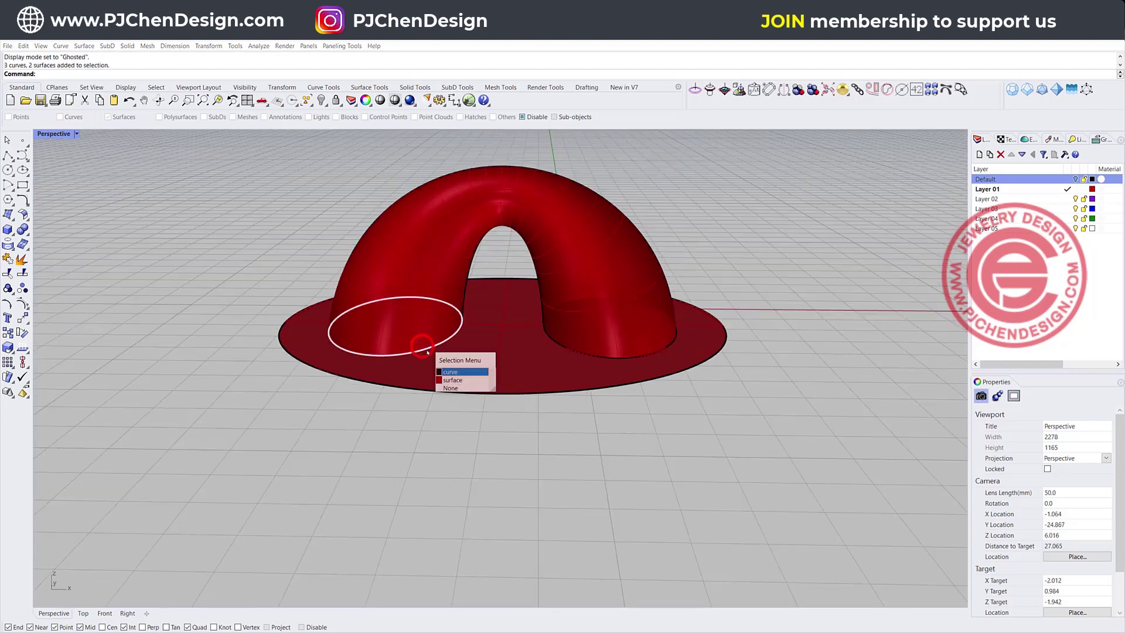
{"action": "left_click", "coordinate": [600, 358]}
{"action": "left_click", "coordinate": [600, 358]}
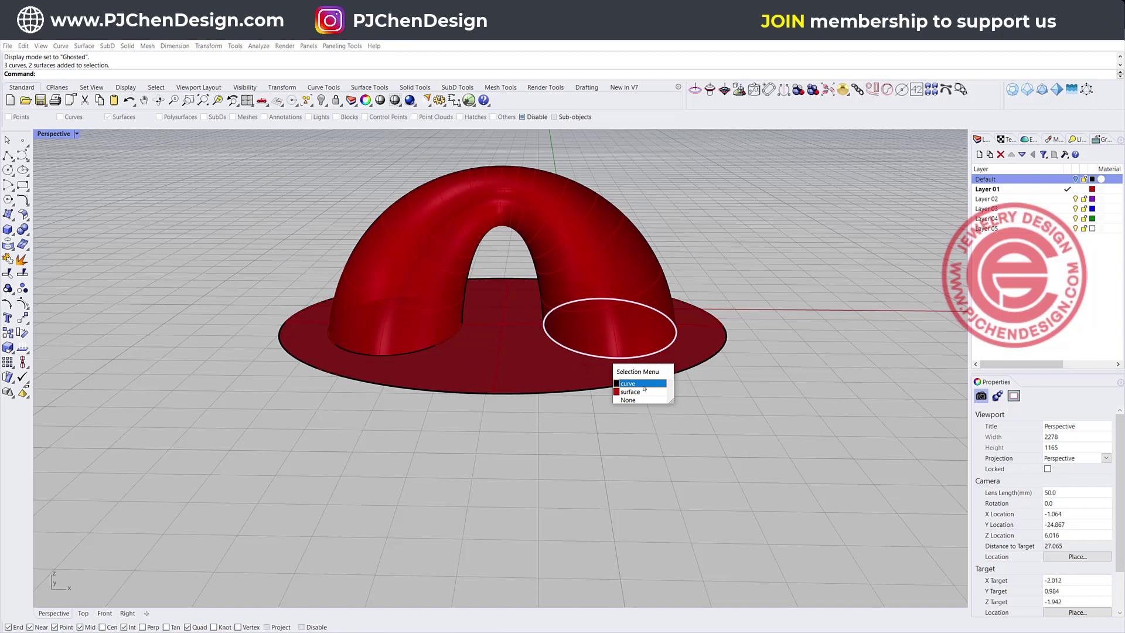
{"action": "left_click", "coordinate": [643, 384]}
{"action": "left_click", "coordinate": [434, 343]}
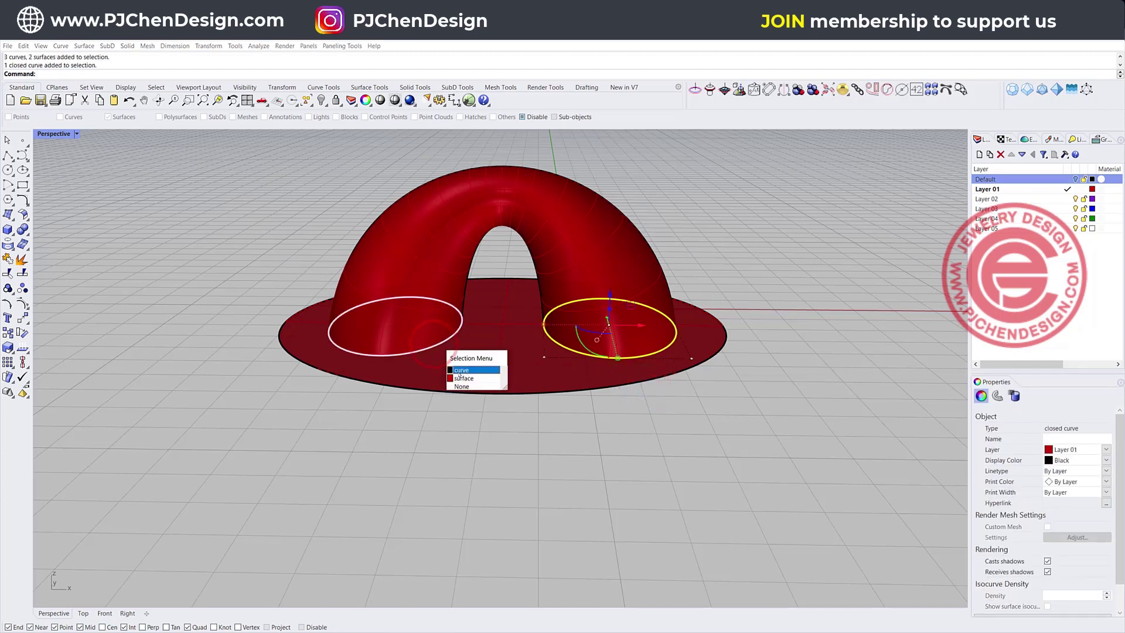
{"action": "left_click", "coordinate": [460, 371]}
{"action": "right_click_drag", "start_coordinate": [461, 370], "coordinate": [429, 289]}
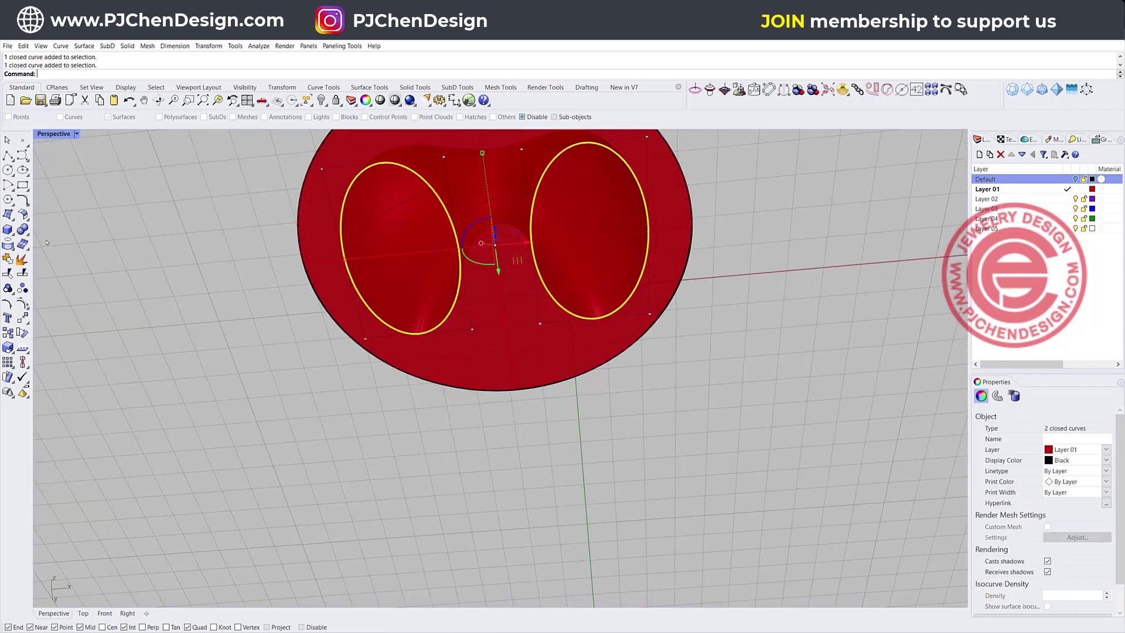
{"action": "left_click", "coordinate": [9, 273]}
{"action": "left_click", "coordinate": [402, 263]}
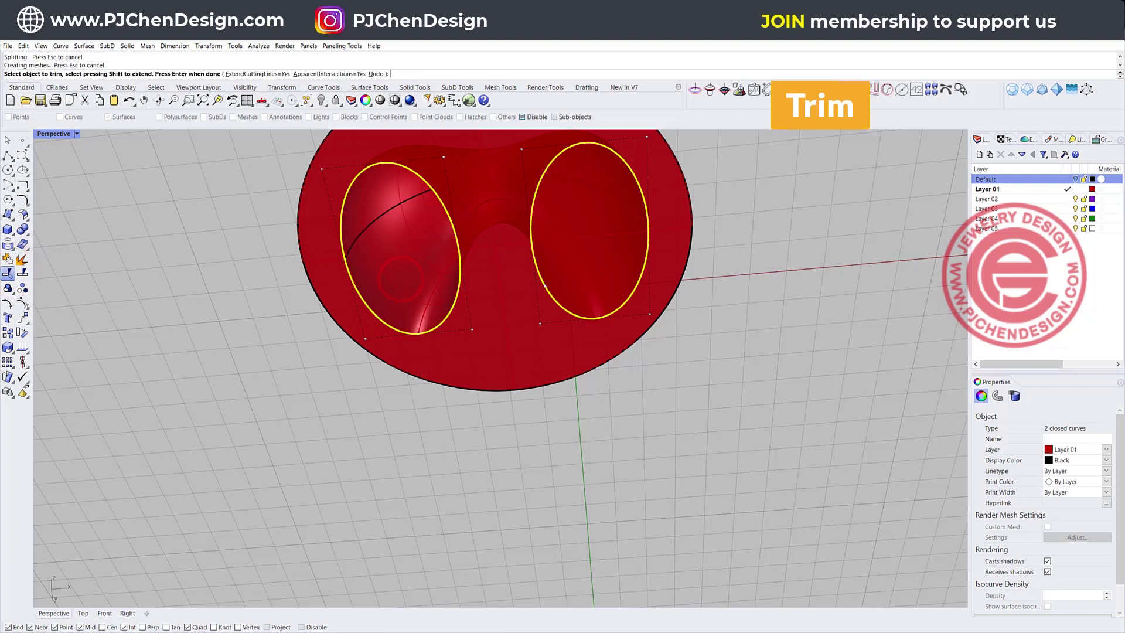
{"action": "left_click", "coordinate": [577, 271]}
{"action": "scroll", "coordinate": [756, 289], "scroll_direction": "down", "scroll_amount": 4}
{"action": "right_click_drag", "start_coordinate": [741, 313], "coordinate": [666, 359]}
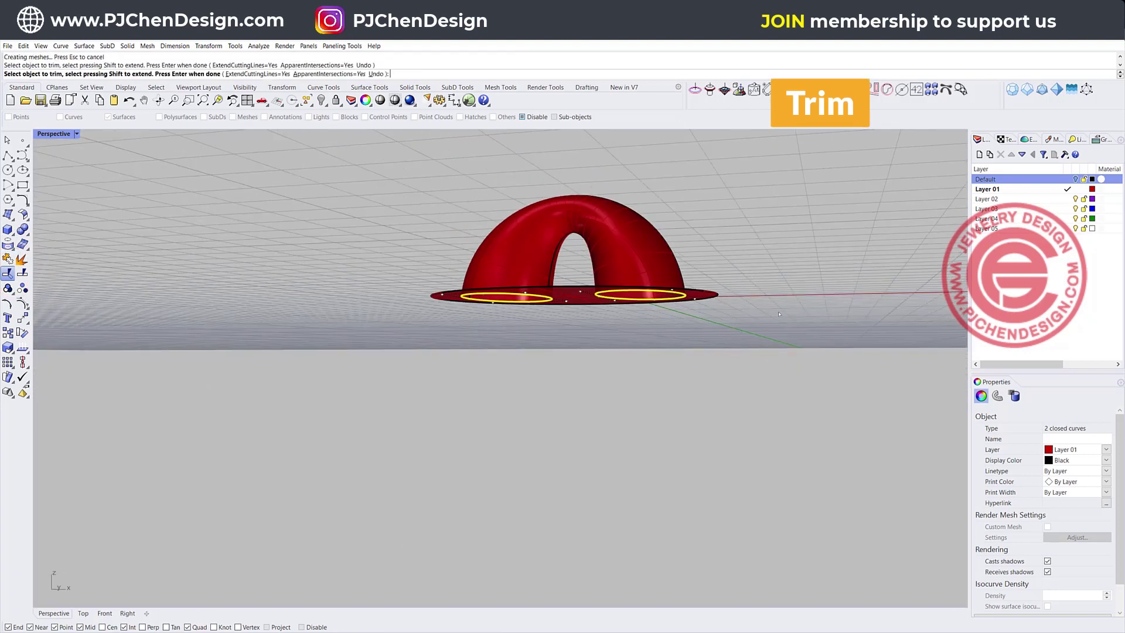
{"action": "right_click", "coordinate": [666, 359]}
{"action": "left_click", "coordinate": [592, 352]}
Join the swept arch and the trimmed base surface into one polysurface.
{"action": "left_click_drag", "start_coordinate": [409, 176], "coordinate": [761, 381]}
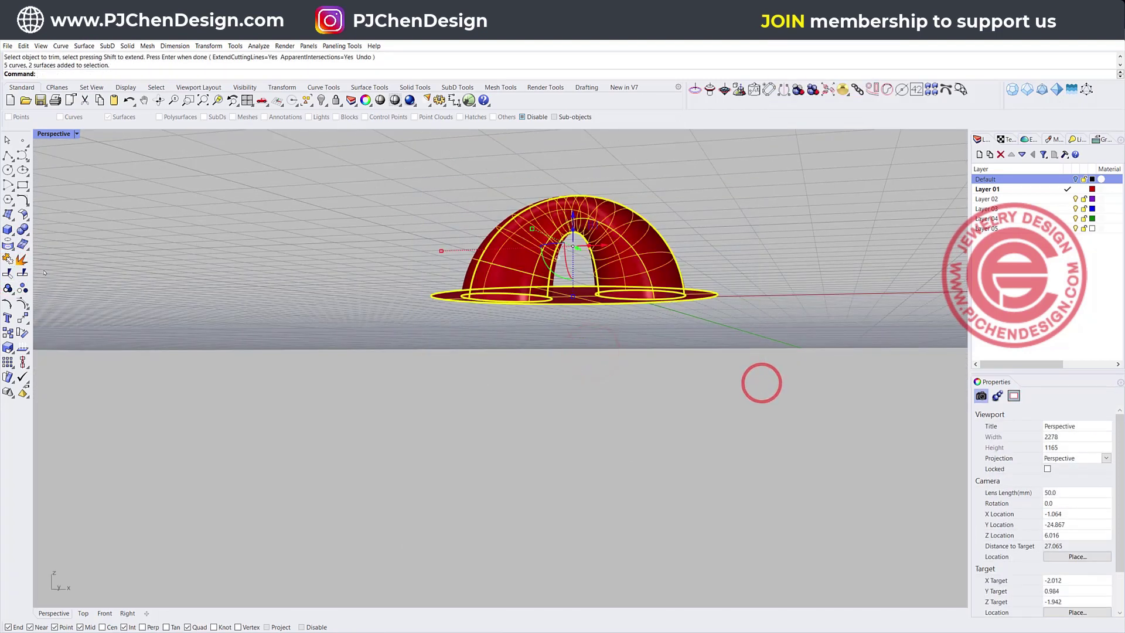
{"action": "right_click_drag", "start_coordinate": [196, 255], "coordinate": [305, 305]}
{"action": "left_click", "coordinate": [635, 319]}
{"action": "right_click_drag", "start_coordinate": [504, 359], "coordinate": [498, 398]}
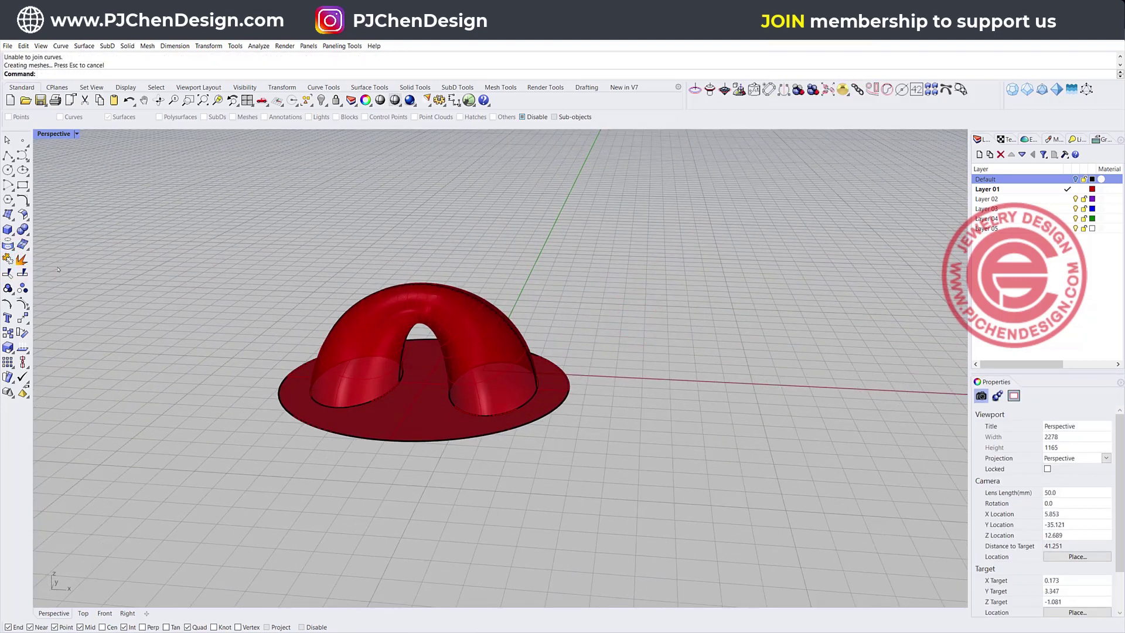
Fillet the edge where the arch's right leg meets the base with a radius of 0.5.
{"action": "left_click", "coordinate": [22, 229]}
{"action": "left_click", "coordinate": [111, 246]}
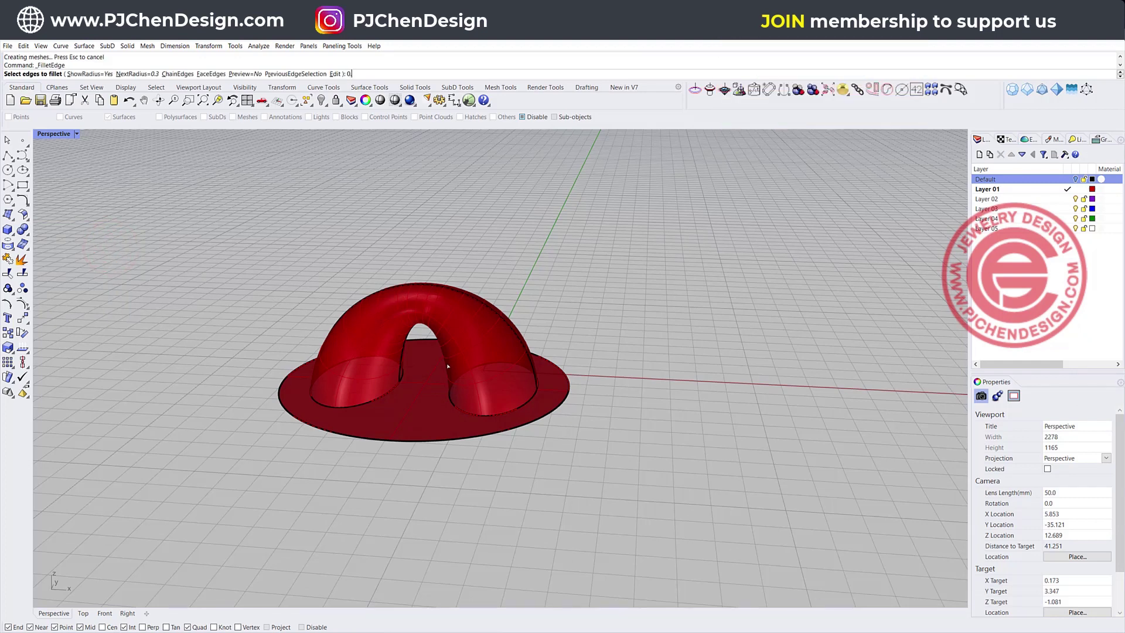
{"action": "type", "text": "0.5"}
{"action": "key", "text": "Return"}
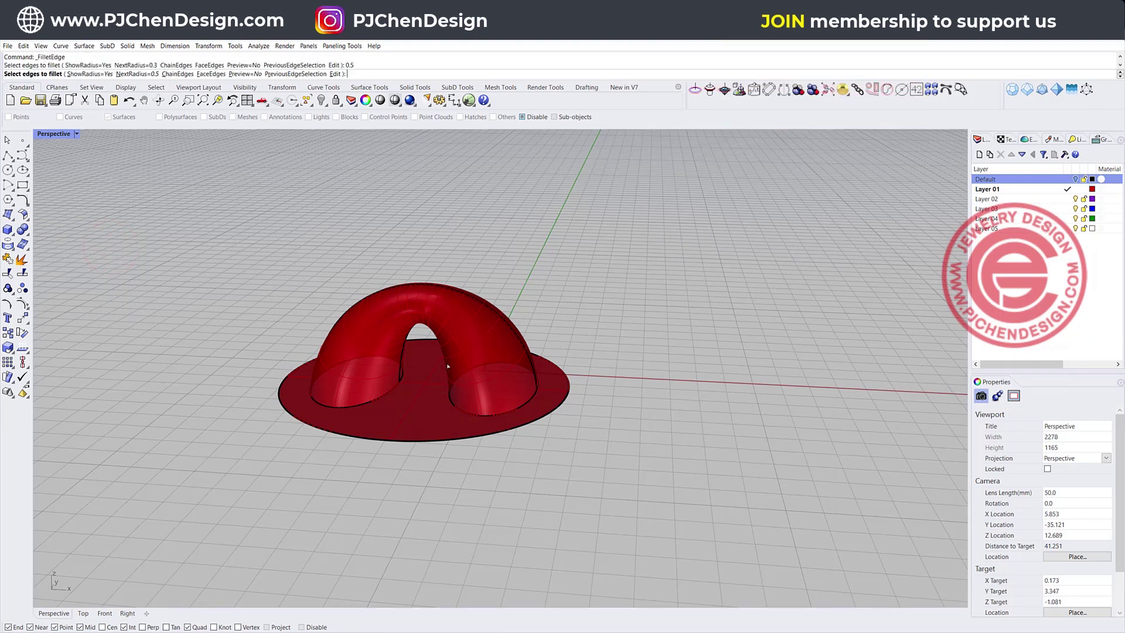
{"action": "left_click", "coordinate": [529, 402]}
{"action": "key", "text": "Return"}
{"action": "key", "text": "Return"}
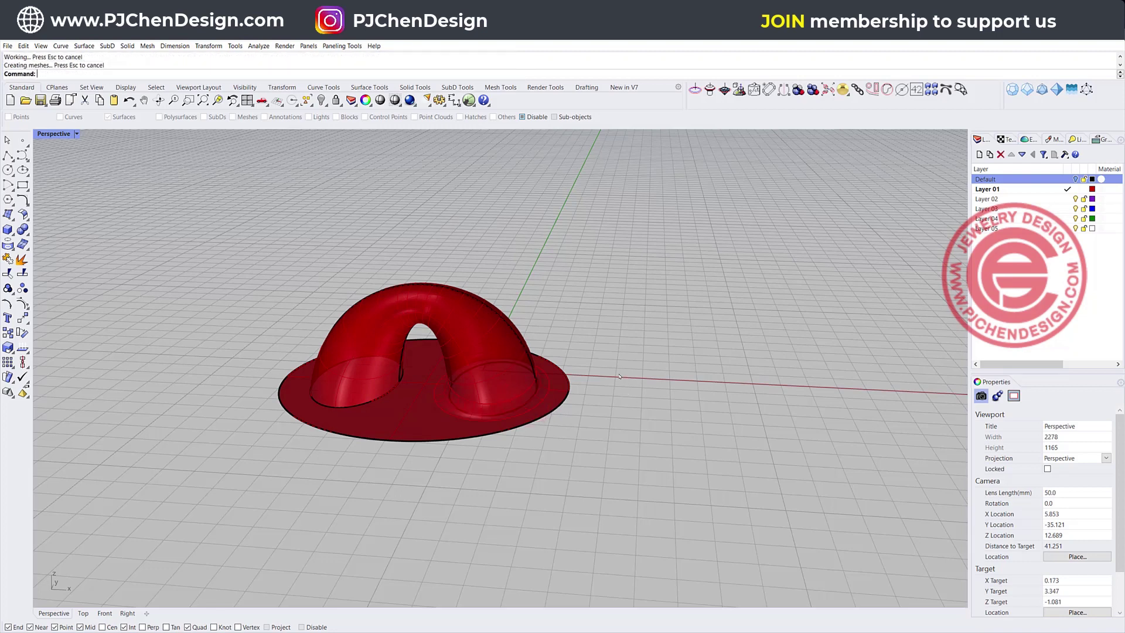
{"action": "scroll", "coordinate": [517, 398], "scroll_direction": "up", "scroll_amount": 6}
{"action": "right_click_drag", "start_coordinate": [522, 405], "coordinate": [557, 379]}
{"action": "scroll", "coordinate": [410, 370], "scroll_direction": "down", "scroll_amount": 4}
{"action": "right_click_drag", "start_coordinate": [319, 369], "coordinate": [398, 374], "text": "shift"}
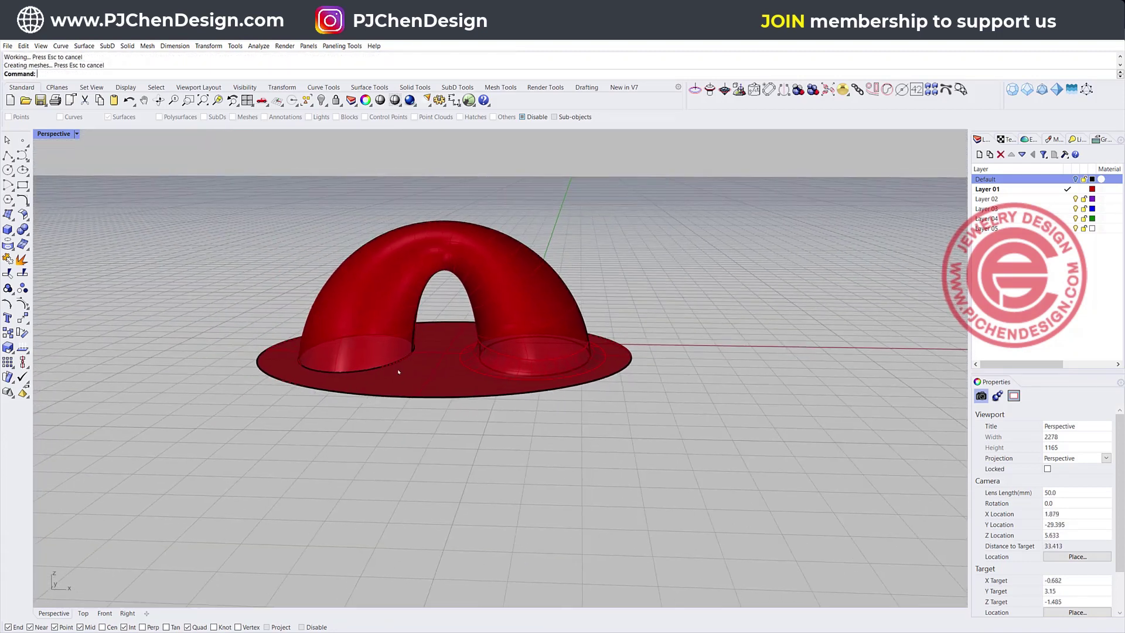
Fillet the edge where the arch's left leg meets the base, keeping the same radius as on the right leg.
{"action": "key", "text": "Return"}
{"action": "left_click", "coordinate": [400, 362]}
{"action": "key", "text": "Return"}
{"action": "key", "text": "Return"}
{"action": "key", "text": "Return"}
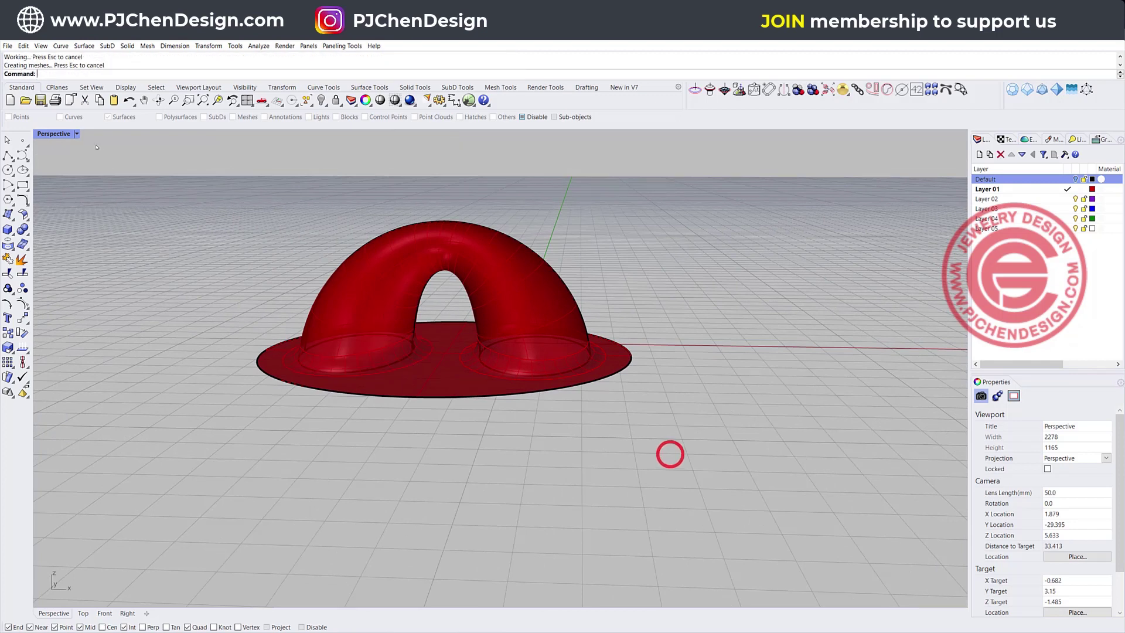
Inspect the filleted arch from several angles in Rendered display, then set the viewport back to Ghosted.
{"action": "left_click", "coordinate": [71, 134]}
{"action": "left_click", "coordinate": [85, 196]}
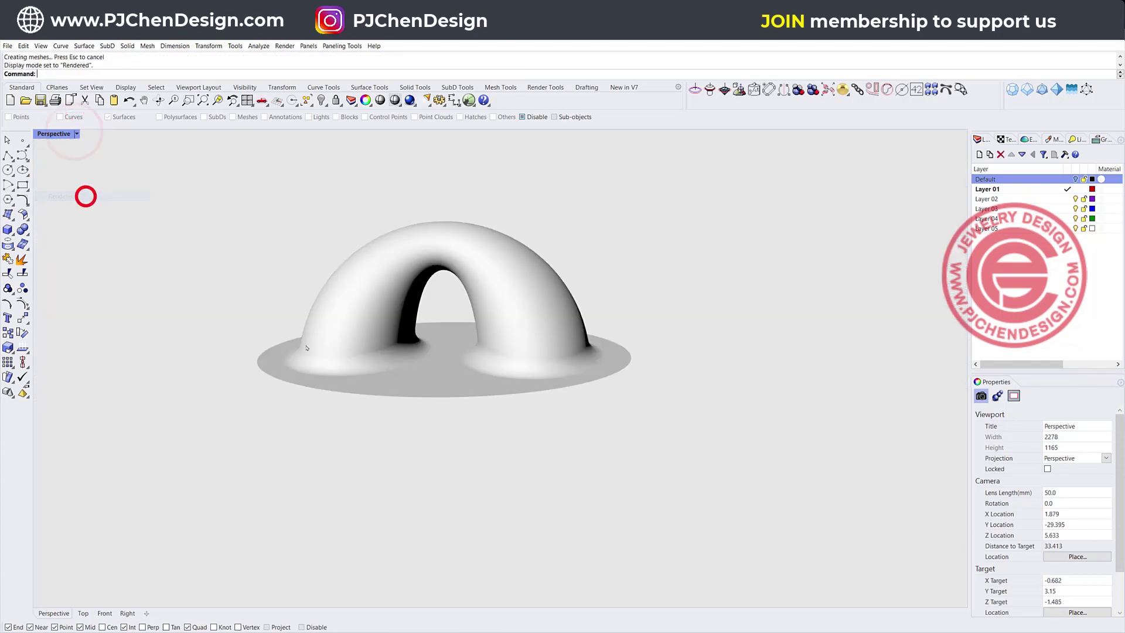
{"action": "right_click_drag", "start_coordinate": [656, 431], "coordinate": [586, 422]}
{"action": "scroll", "coordinate": [478, 367], "scroll_direction": "up", "scroll_amount": 5}
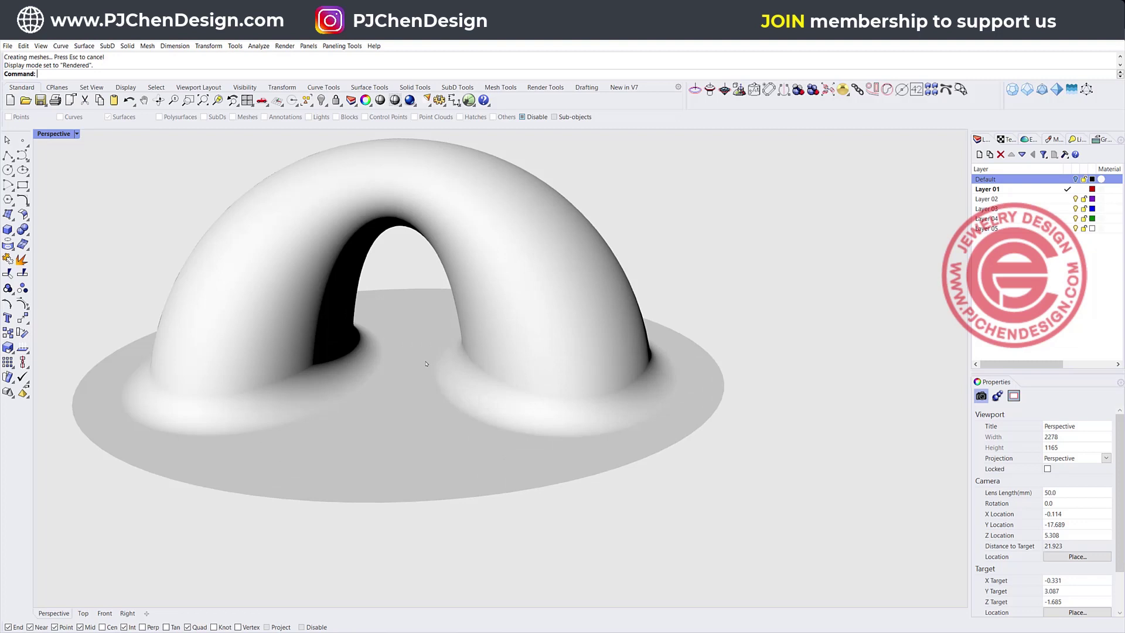
{"action": "scroll", "coordinate": [573, 411], "scroll_direction": "down", "scroll_amount": 4}
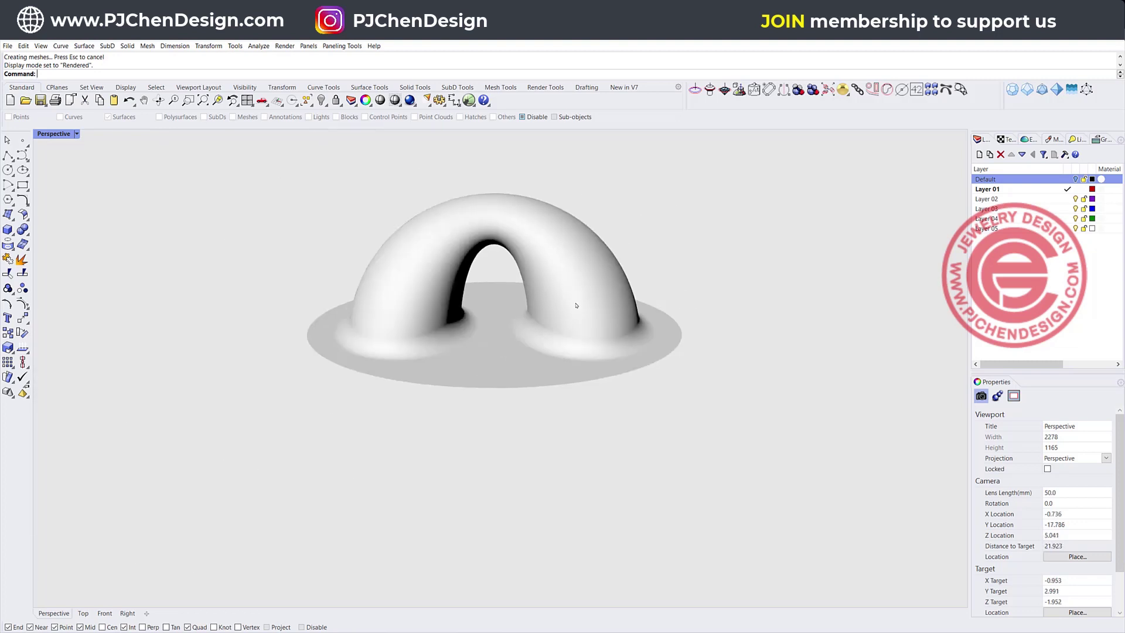
{"action": "right_click_drag", "start_coordinate": [578, 307], "coordinate": [410, 288]}
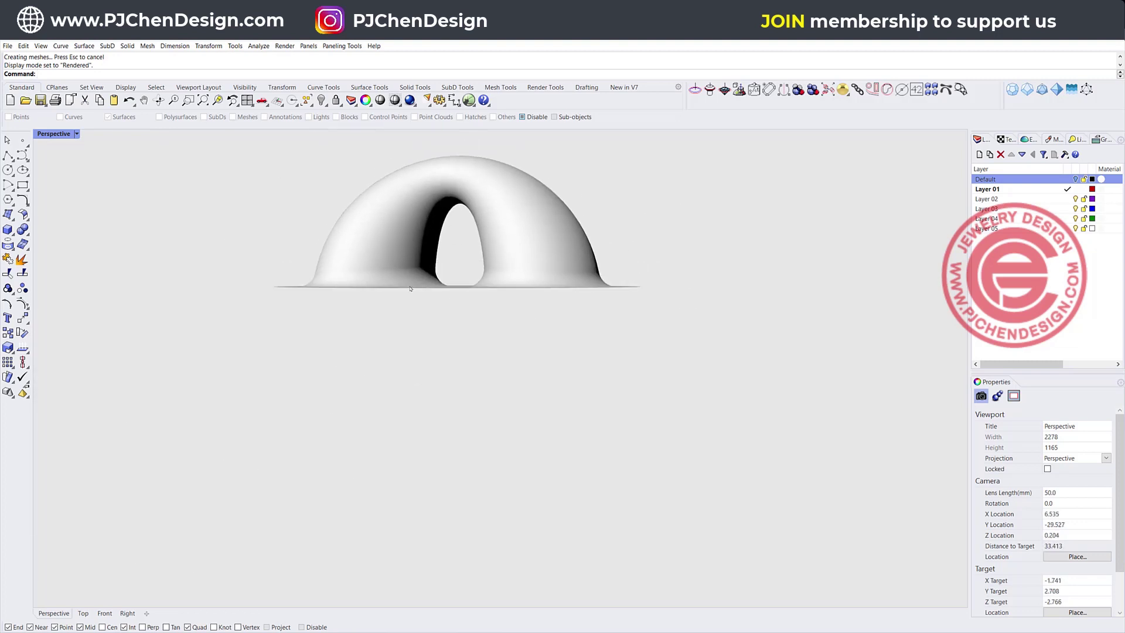
{"action": "left_click", "coordinate": [77, 135]}
{"action": "left_click", "coordinate": [70, 204]}
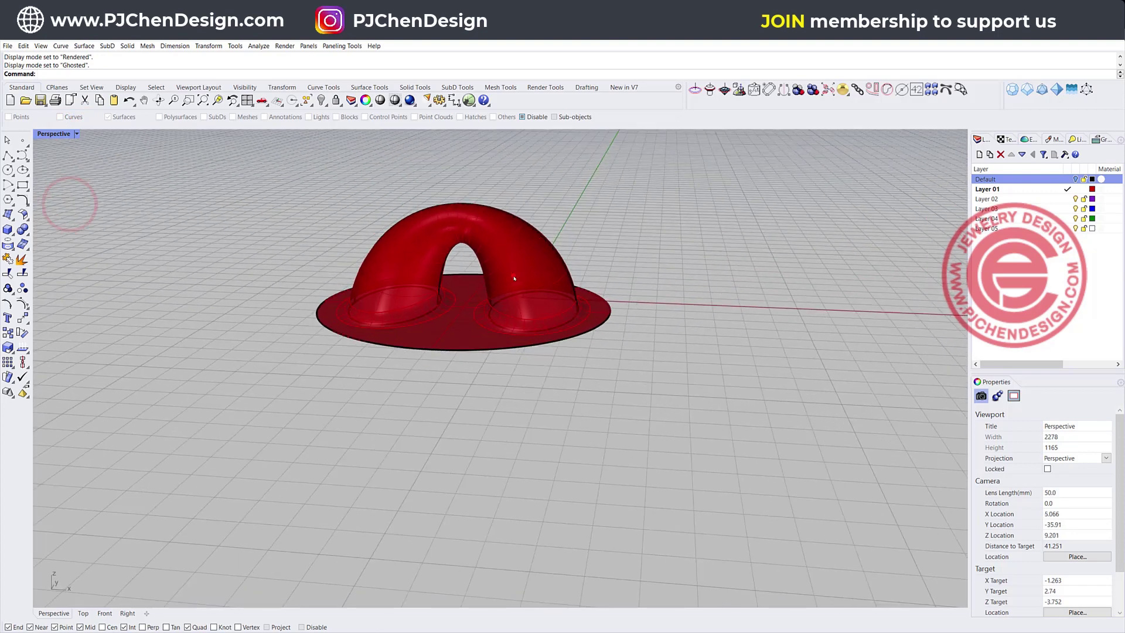
Copy the filleted arch polysurface, undo the fillets, then paste the copy and place it to the left of the unfilleted arch.
{"action": "left_click", "coordinate": [514, 278]}
{"action": "left_click", "coordinate": [545, 299]}
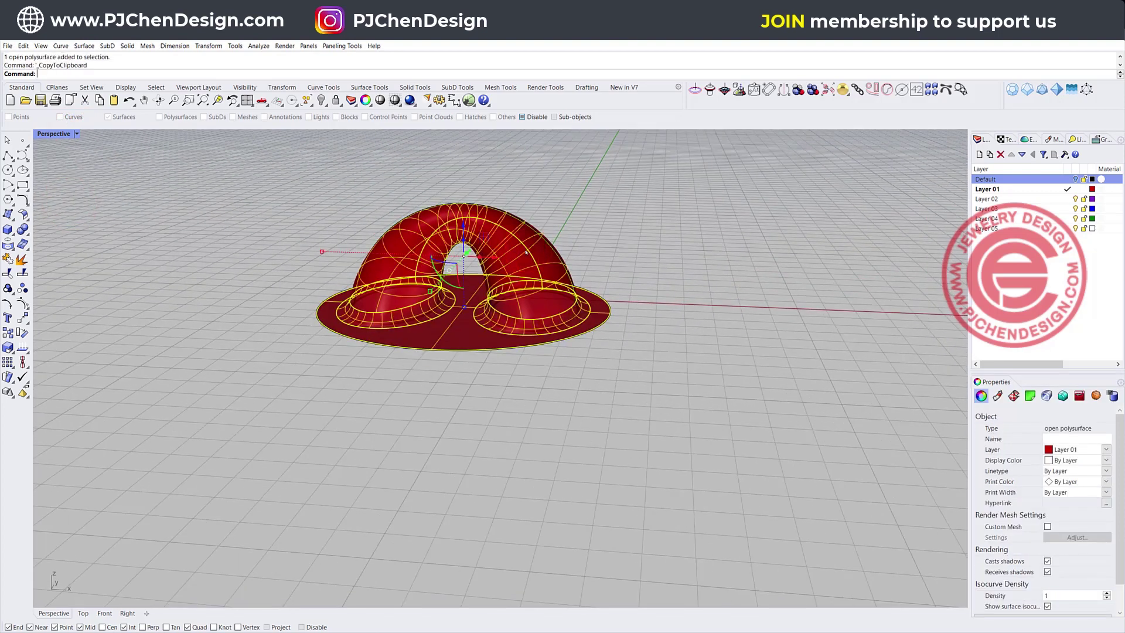
{"action": "left_click", "coordinate": [683, 255]}
{"action": "left_click", "coordinate": [700, 263]}
{"action": "key", "text": "ctrl+z"}
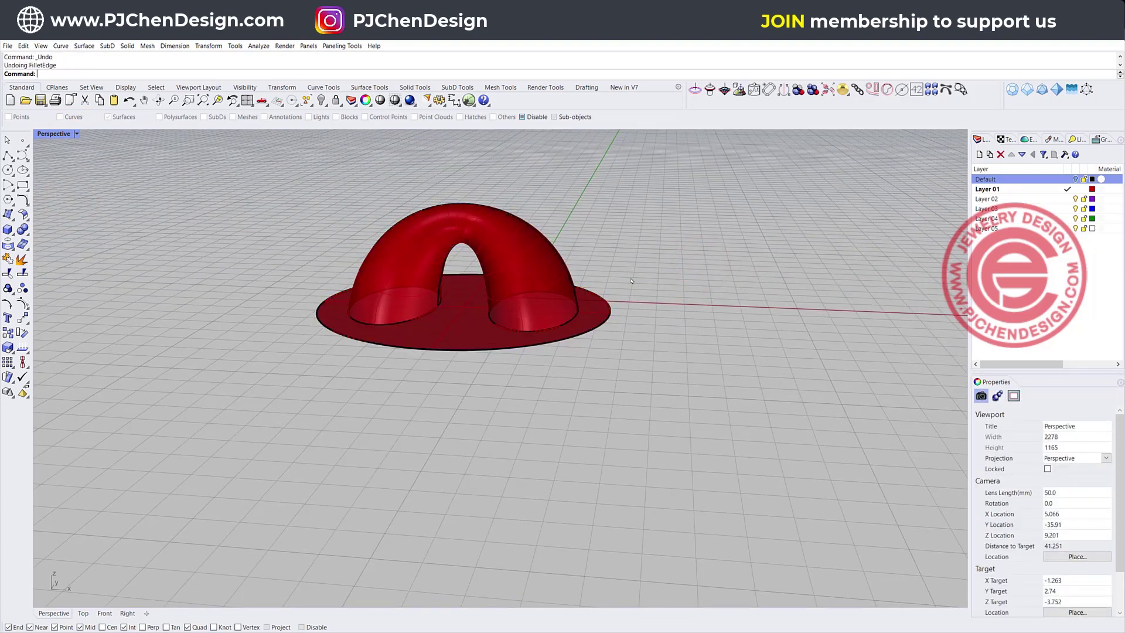
{"action": "key", "text": "ctrl+v"}
{"action": "left_click", "coordinate": [342, 416]}
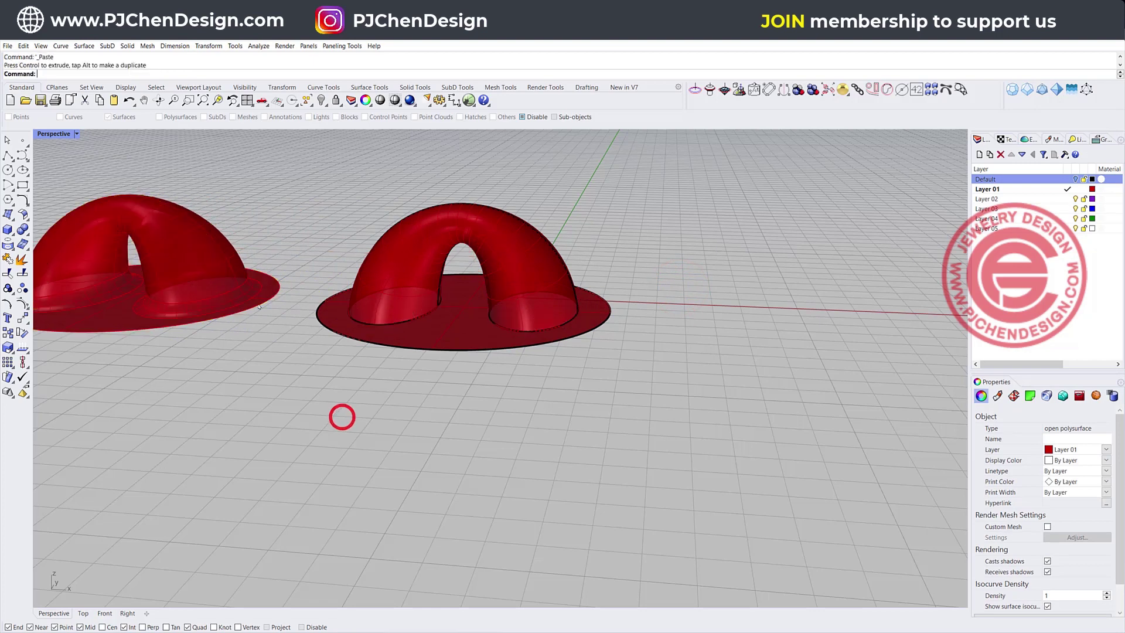
Draw a horizontal polyline across both legs of the unfilleted arch in the Front view, slightly above the base.
{"action": "scroll", "coordinate": [291, 305], "scroll_direction": "up", "scroll_amount": 2}
{"action": "right_click_drag", "start_coordinate": [292, 305], "coordinate": [354, 267]}
{"action": "scroll", "coordinate": [496, 276], "scroll_direction": "up", "scroll_amount": 2}
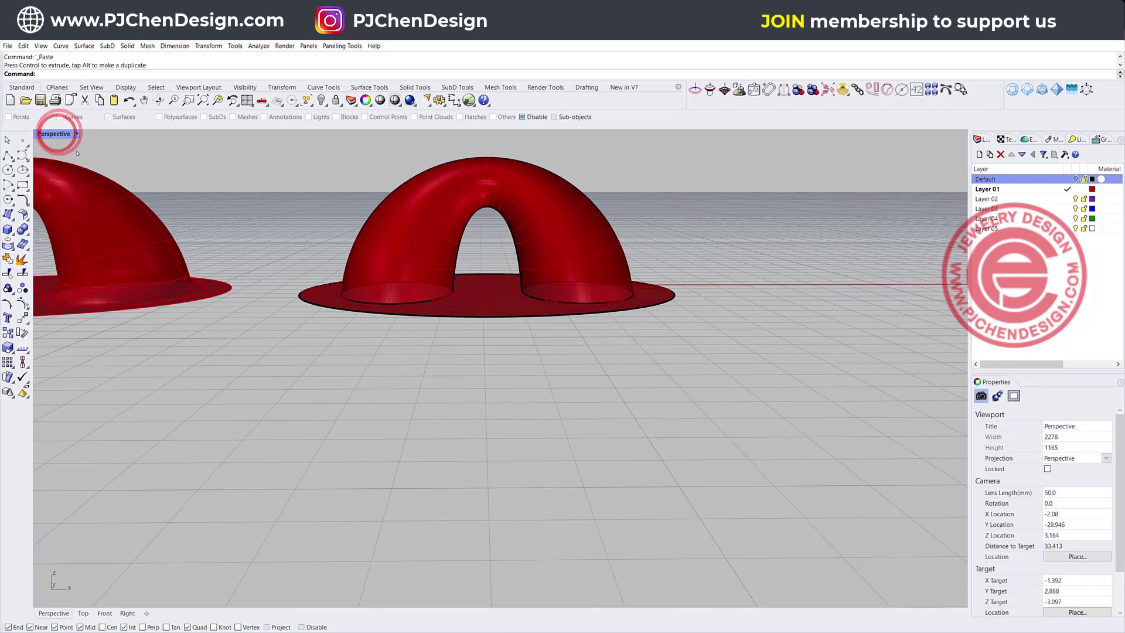
{"action": "double_click", "coordinate": [57, 135]}
{"action": "scroll", "coordinate": [228, 468], "scroll_direction": "up", "scroll_amount": 3}
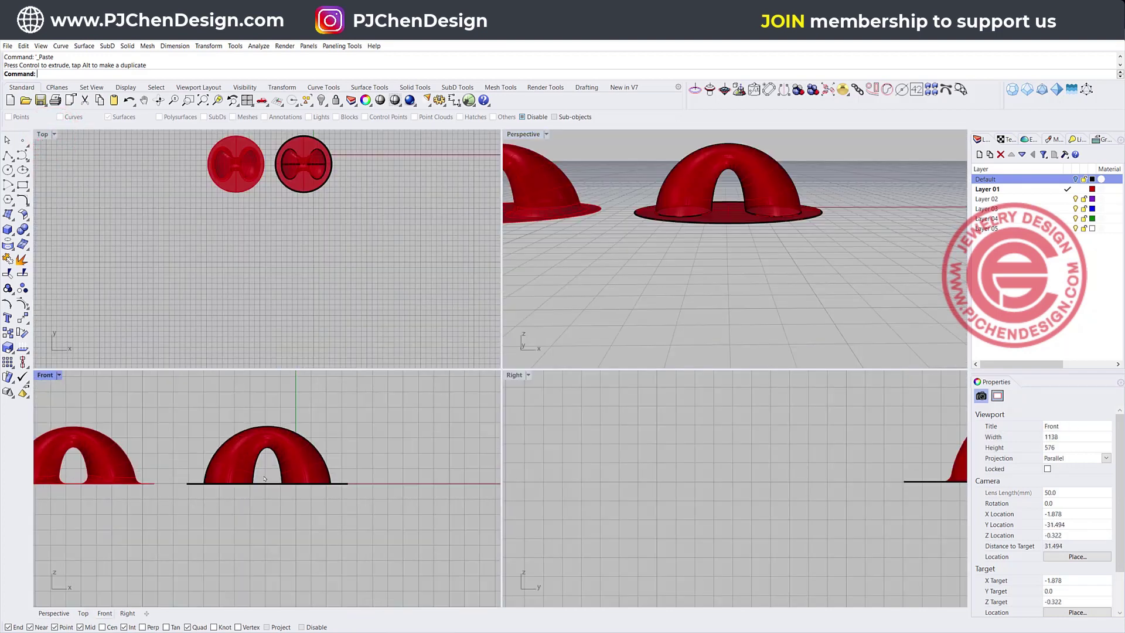
{"action": "left_click", "coordinate": [7, 154]}
{"action": "scroll", "coordinate": [224, 486], "scroll_direction": "up", "scroll_amount": 3}
{"action": "left_click", "coordinate": [161, 458]}
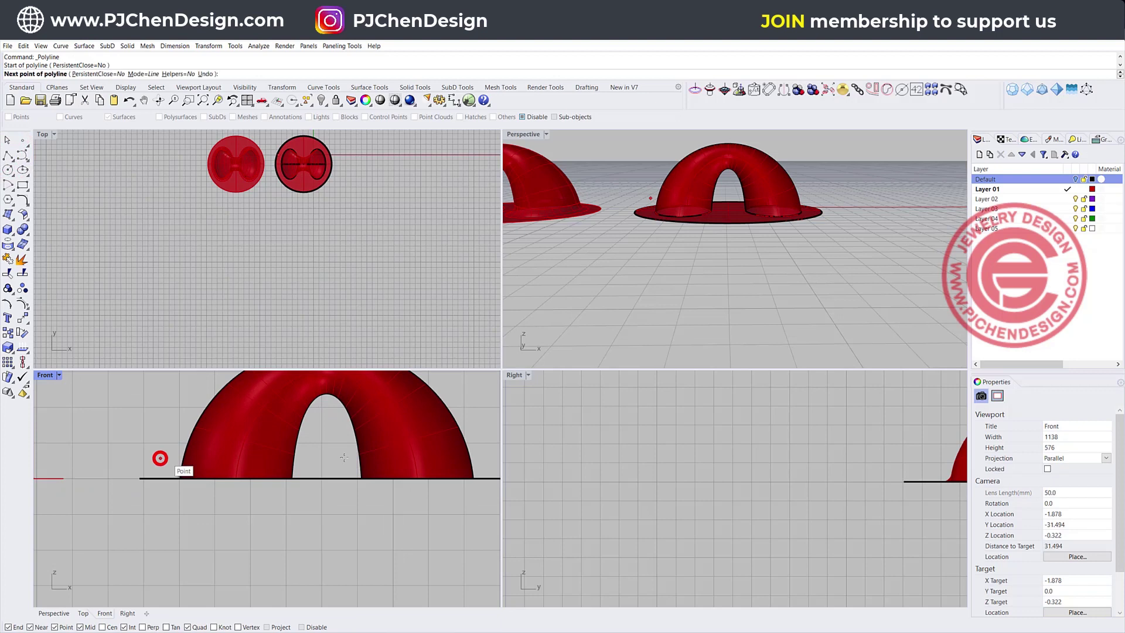
{"action": "left_click", "coordinate": [485, 458]}
{"action": "key", "text": "Return"}
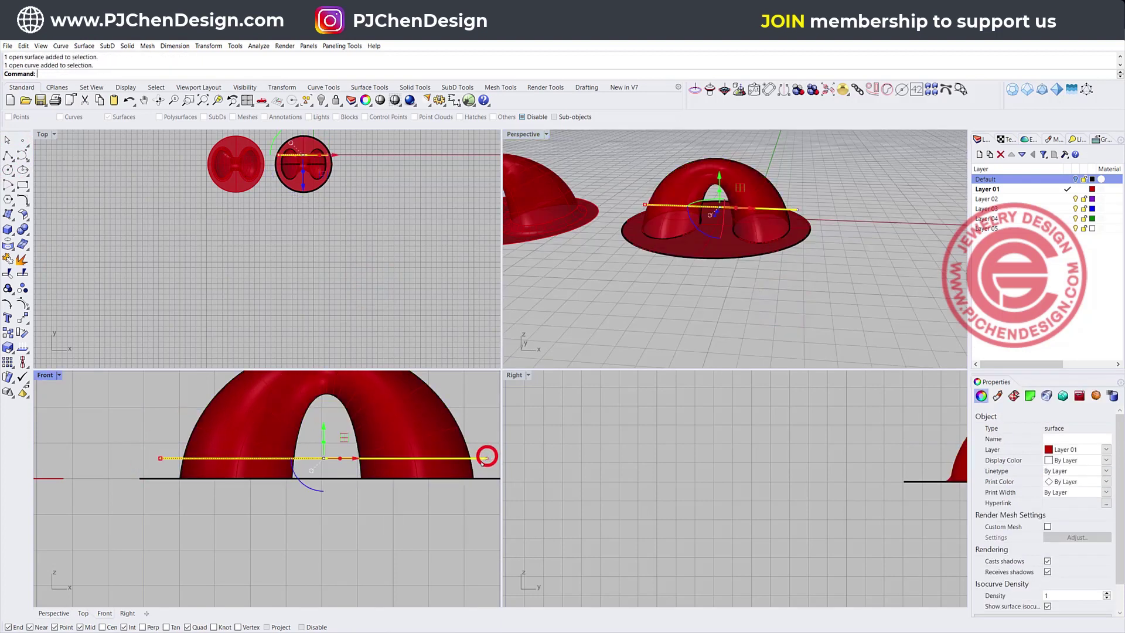
Trim away the lower ends of both arch legs below the horizontal line.
{"action": "left_click", "coordinate": [8, 273]}
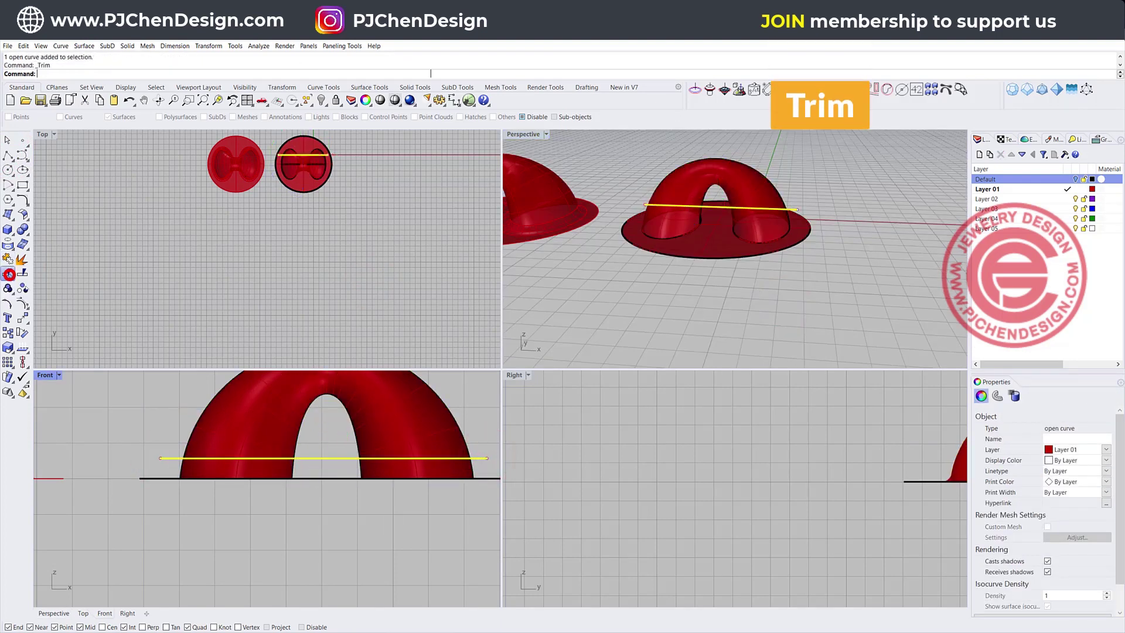
{"action": "left_click", "coordinate": [411, 471]}
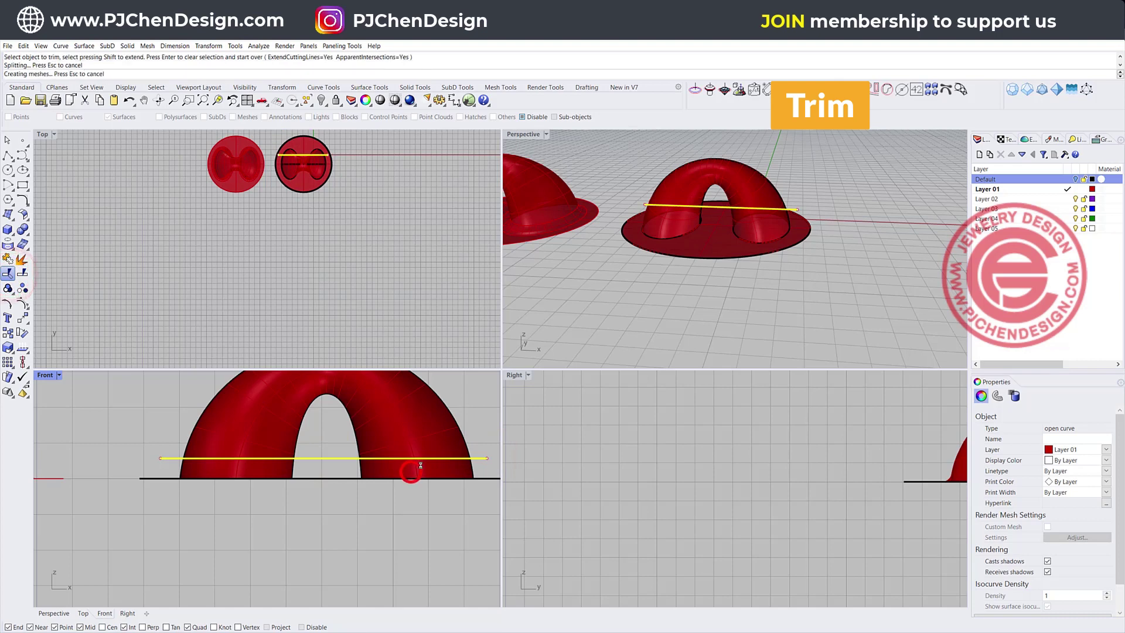
{"action": "left_click", "coordinate": [276, 471]}
{"action": "left_click", "coordinate": [366, 287]}
{"action": "right_click_drag", "start_coordinate": [747, 224], "coordinate": [729, 260]}
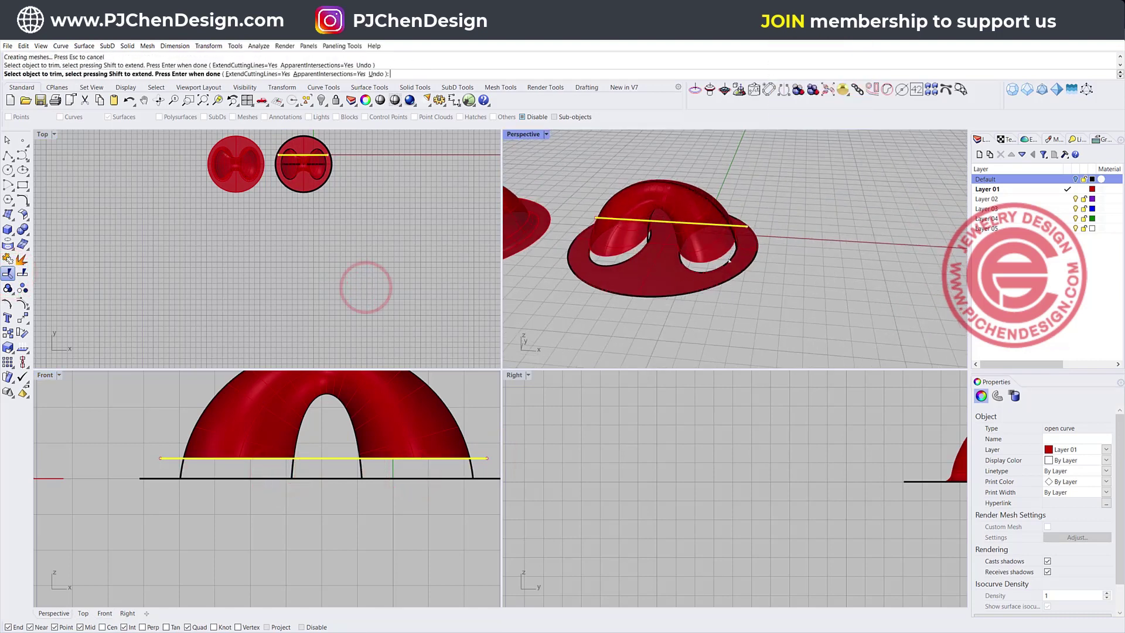
{"action": "scroll", "coordinate": [727, 259], "scroll_direction": "up", "scroll_amount": 5}
{"action": "key", "text": "Return"}
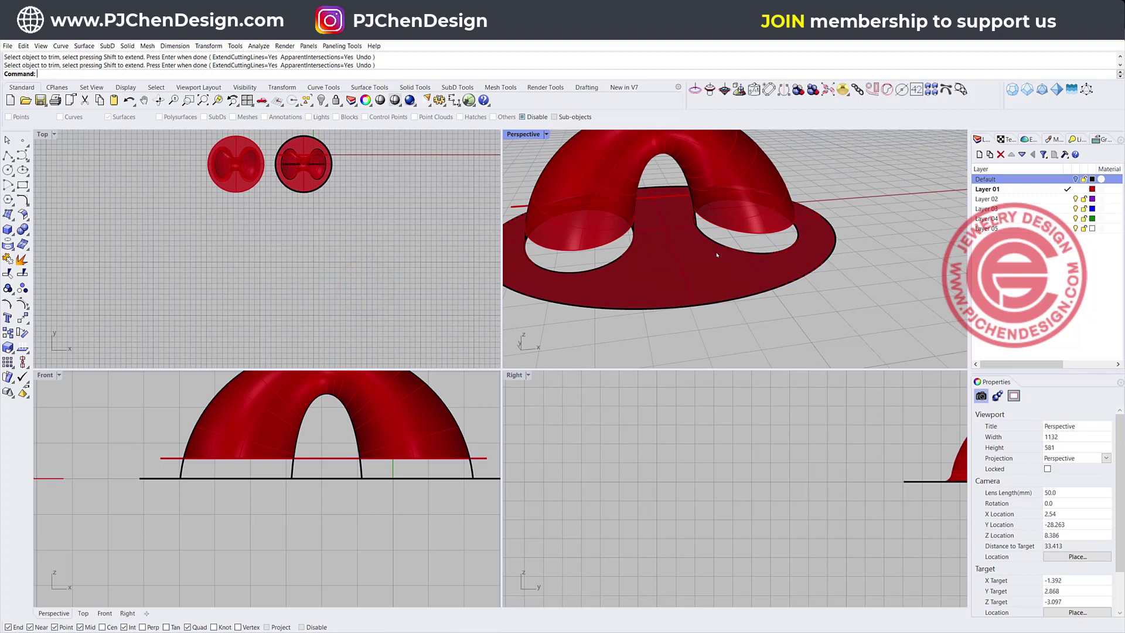
Scale the oval curve under the right leg slightly larger than its hole in the base.
{"action": "scroll", "coordinate": [565, 183], "scroll_direction": "up", "scroll_amount": 5}
{"action": "double_click", "coordinate": [521, 134]}
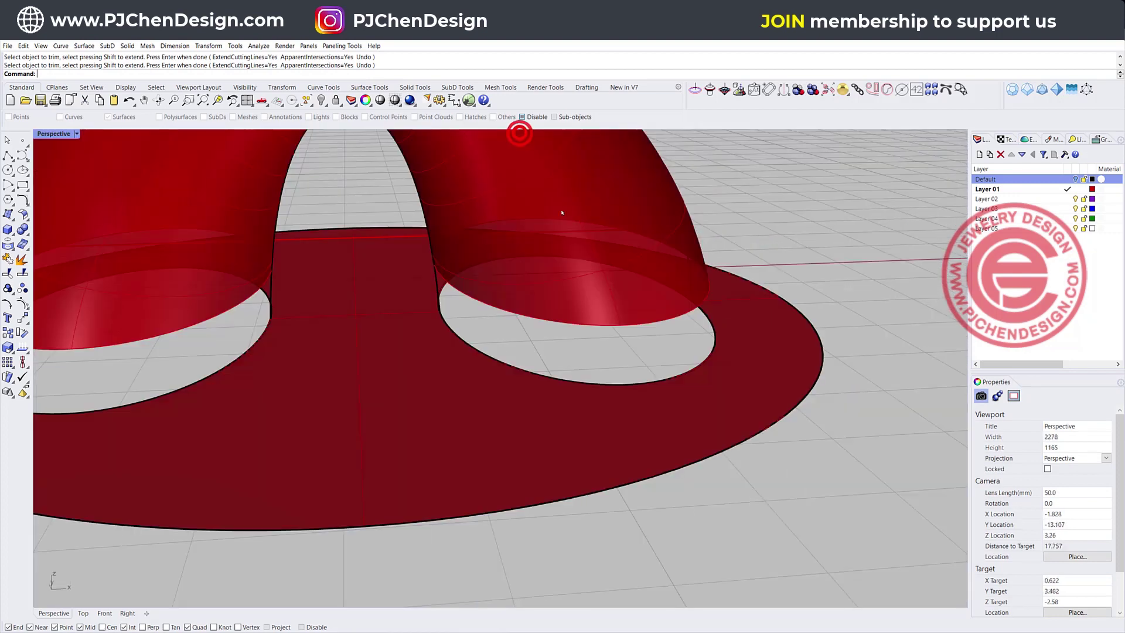
{"action": "left_click", "coordinate": [499, 372]}
{"action": "left_click", "coordinate": [516, 376]}
{"action": "left_click_drag", "start_coordinate": [436, 319], "coordinate": [384, 321]}
Scale the oval curve under the left leg slightly larger than its hole in the base.
{"action": "left_click", "coordinate": [270, 324]}
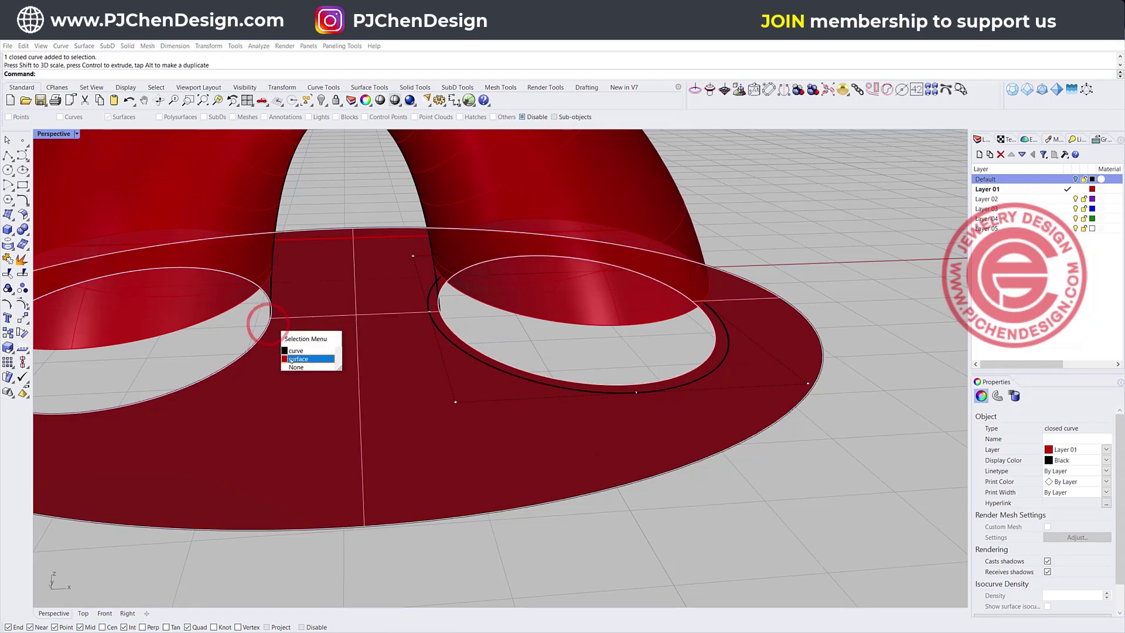
{"action": "left_click", "coordinate": [289, 355]}
{"action": "right_click_drag", "start_coordinate": [284, 334], "coordinate": [387, 326], "text": "shift"}
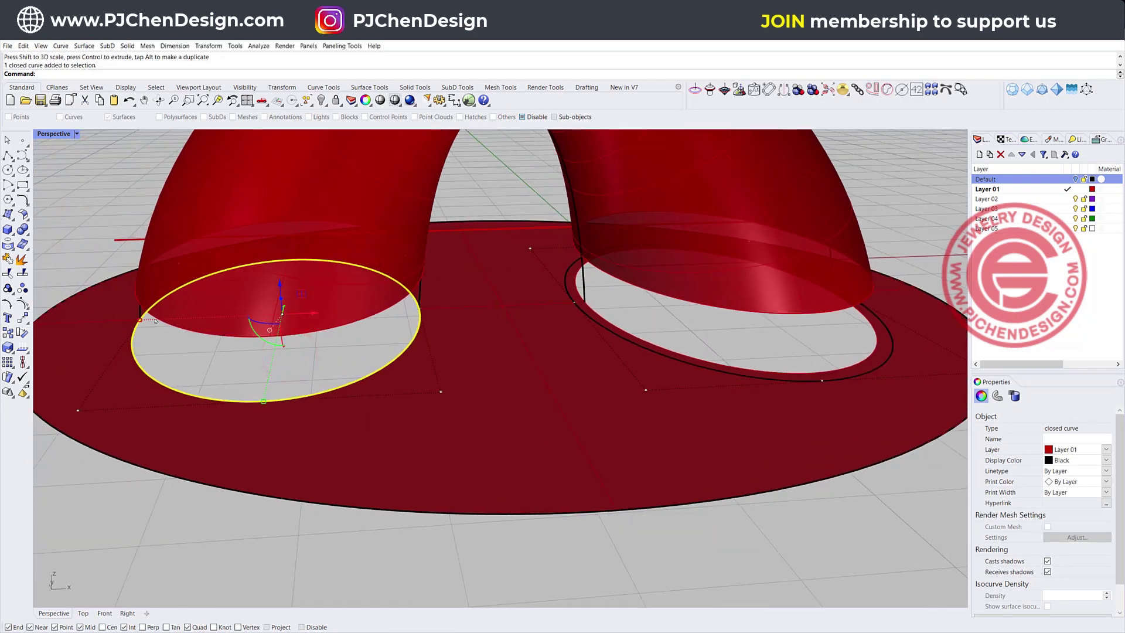
{"action": "left_click_drag", "start_coordinate": [140, 321], "coordinate": [129, 320], "text": "shift"}
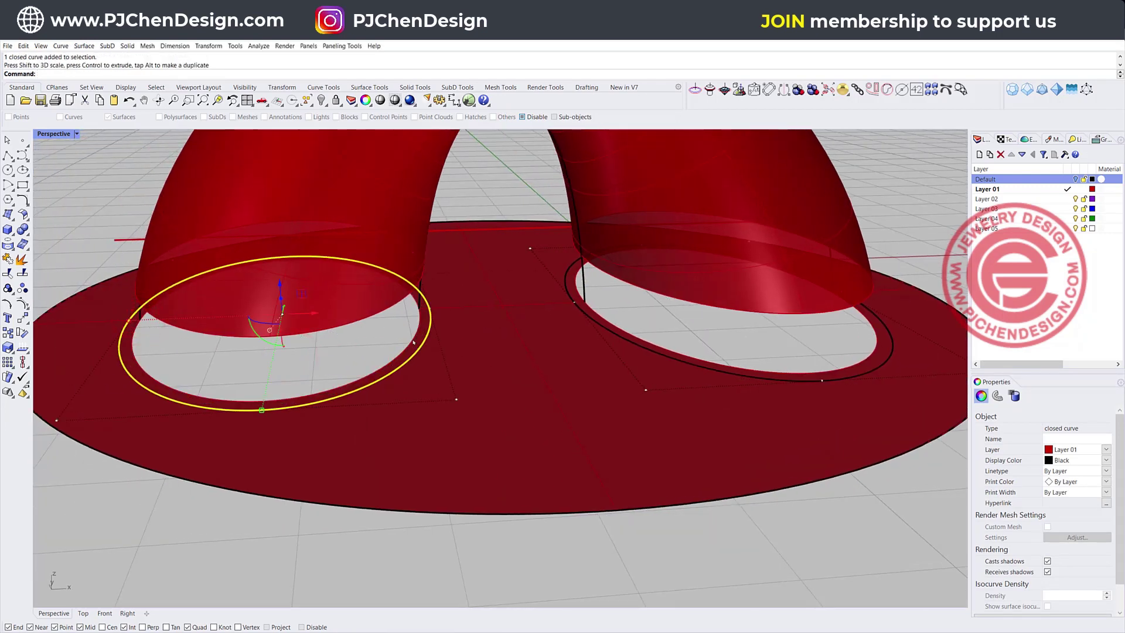
Trim the base surface inside both enlarged ovals, using the two oval curves as cutting objects.
{"action": "left_click", "coordinate": [589, 319], "text": "shift"}
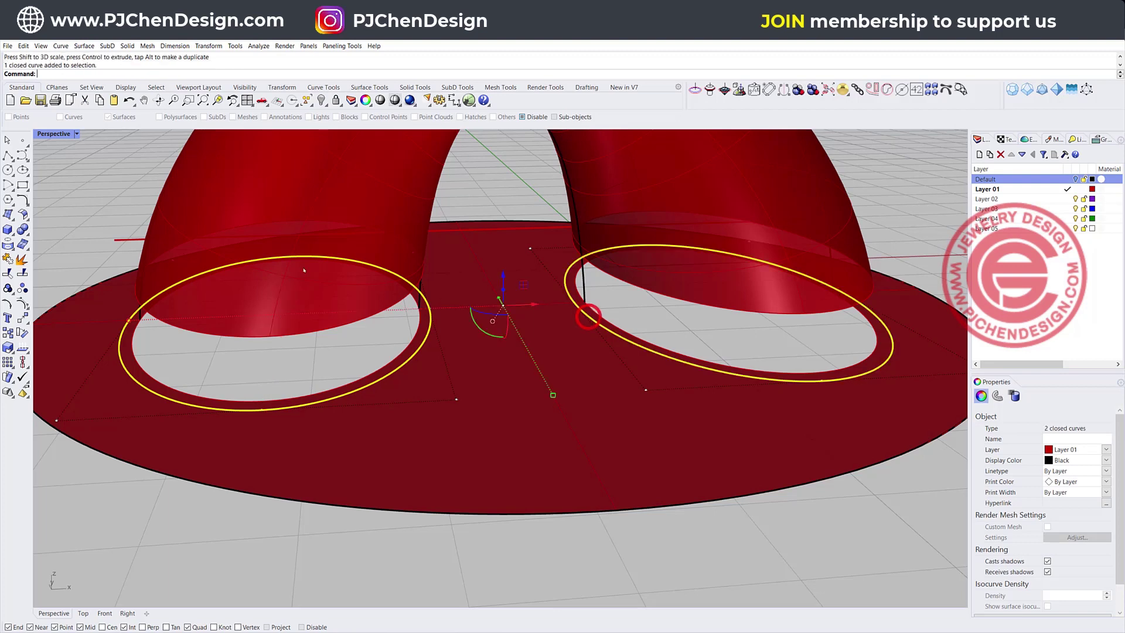
{"action": "left_click", "coordinate": [8, 273]}
{"action": "left_click", "coordinate": [413, 332]}
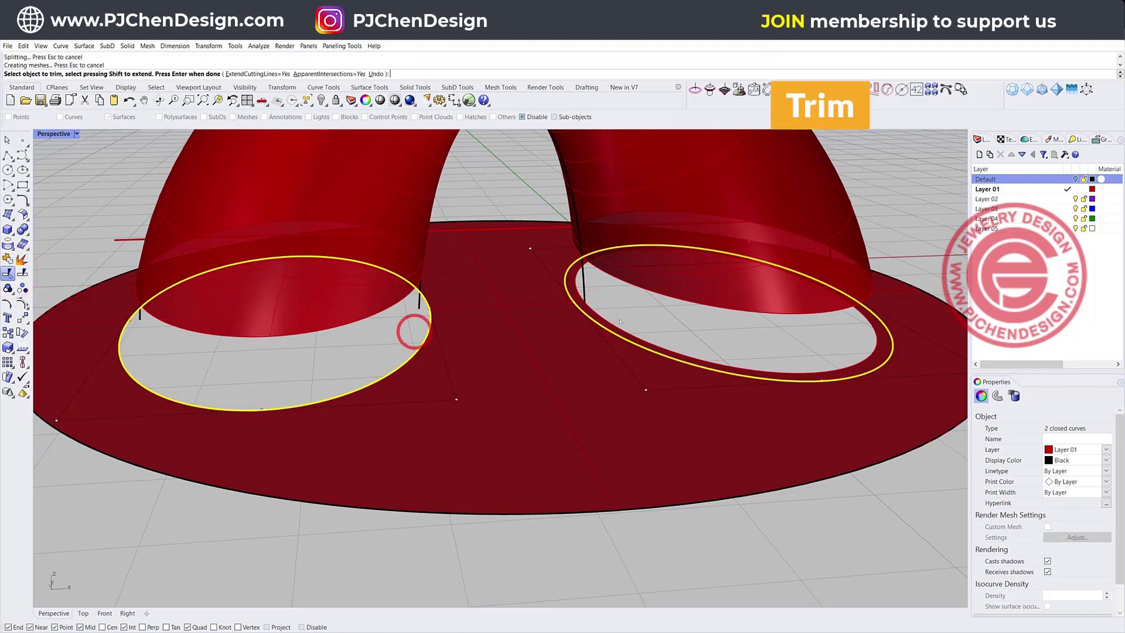
{"action": "left_click", "coordinate": [616, 323]}
{"action": "scroll", "coordinate": [650, 328], "scroll_direction": "down", "scroll_amount": 3}
{"action": "key", "text": "Return"}
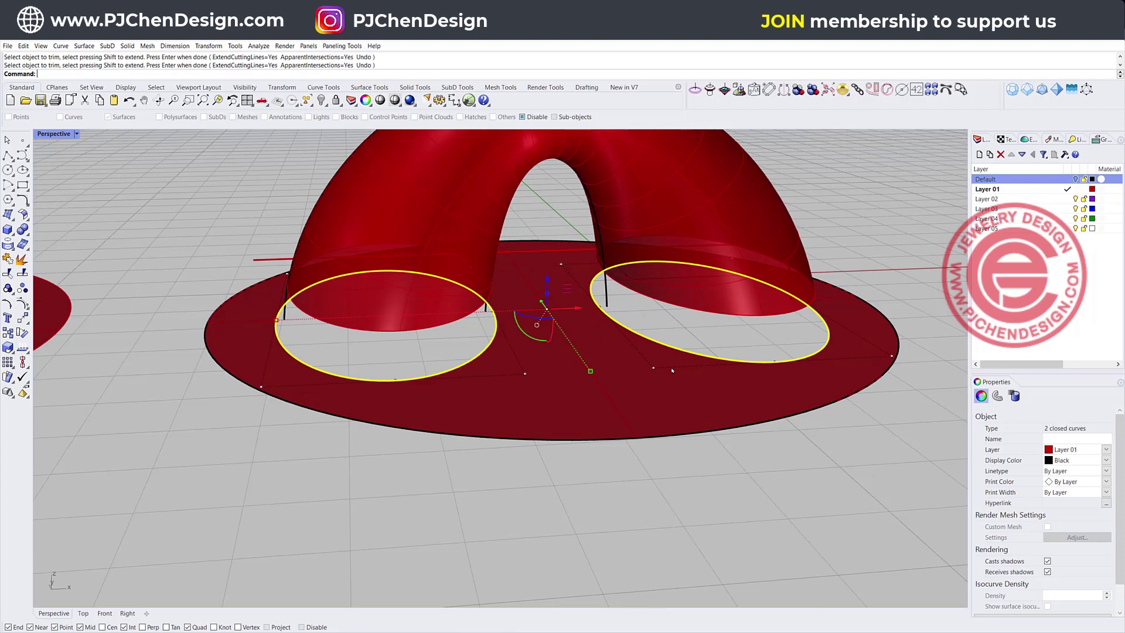
{"action": "key", "text": "Escape"}
Blend the right leg's lower edge to its base hole with Blend Surface, using Curvature on both edges and 0.349 for the base edge.
{"action": "right_click_drag", "start_coordinate": [675, 346], "coordinate": [366, 317]}
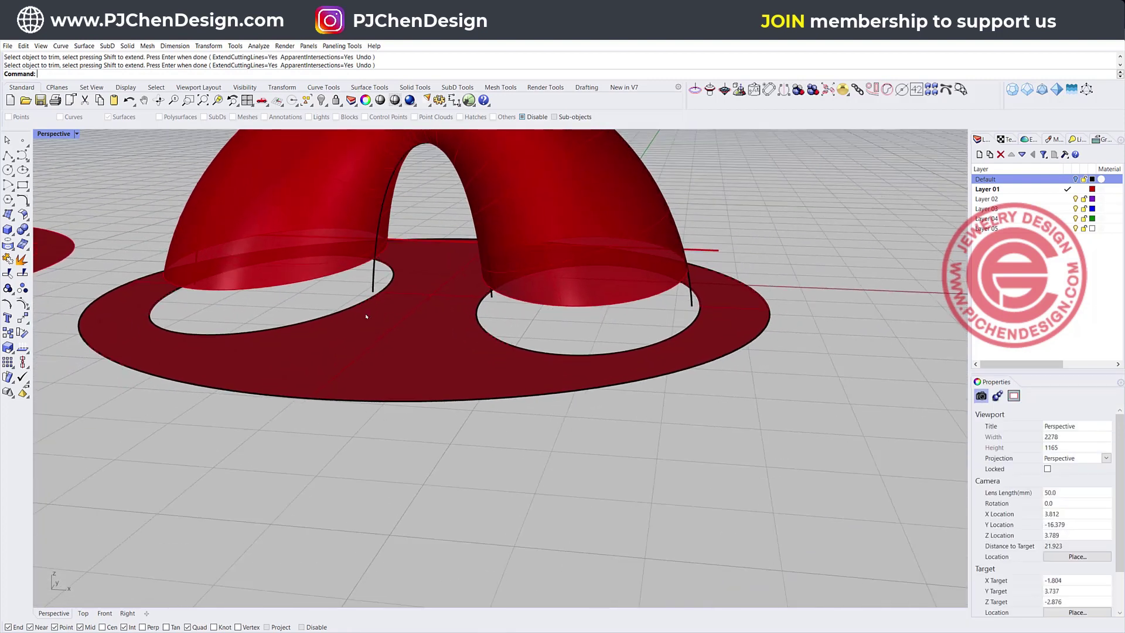
{"action": "left_click", "coordinate": [22, 228]}
{"action": "left_click", "coordinate": [22, 214]}
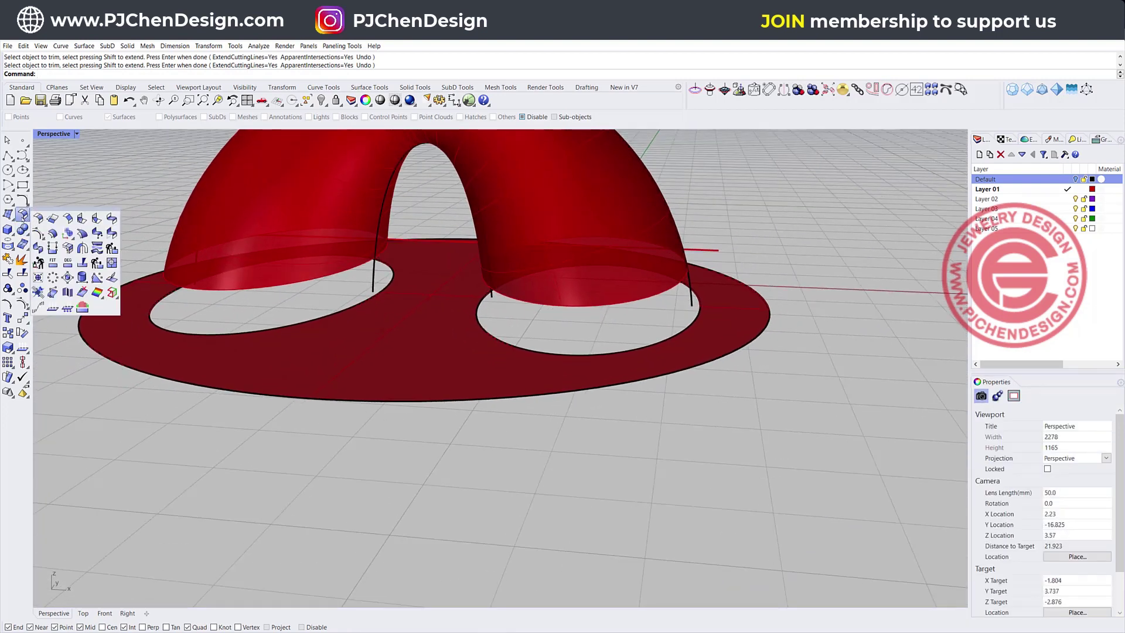
{"action": "left_click", "coordinate": [111, 216]}
{"action": "left_click", "coordinate": [623, 306]}
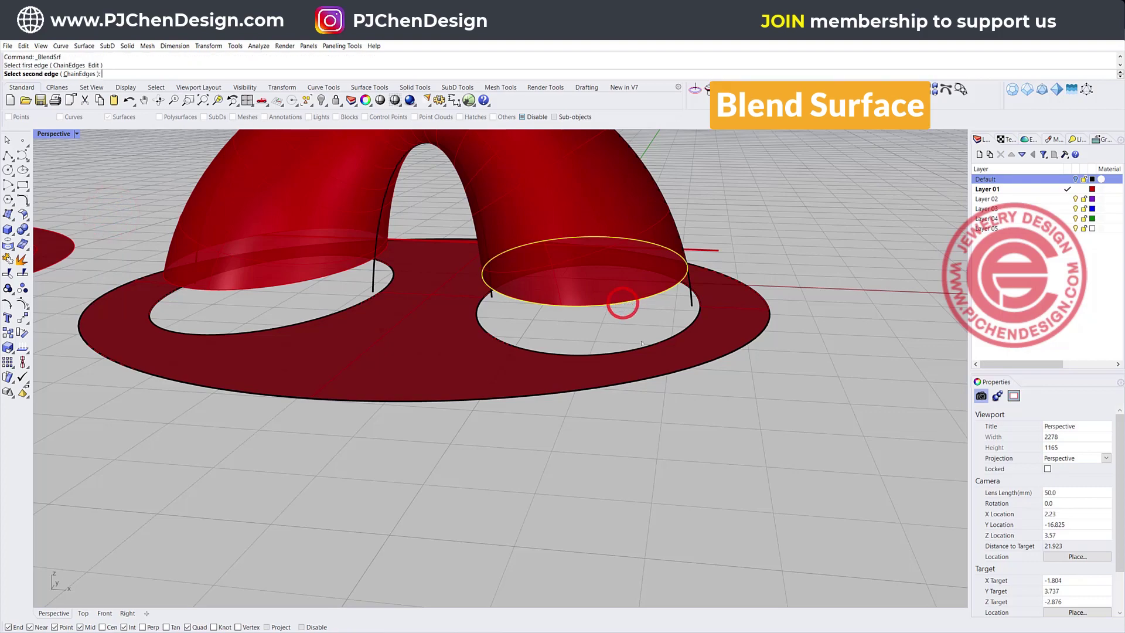
{"action": "left_click", "coordinate": [643, 345]}
{"action": "key", "text": "Return"}
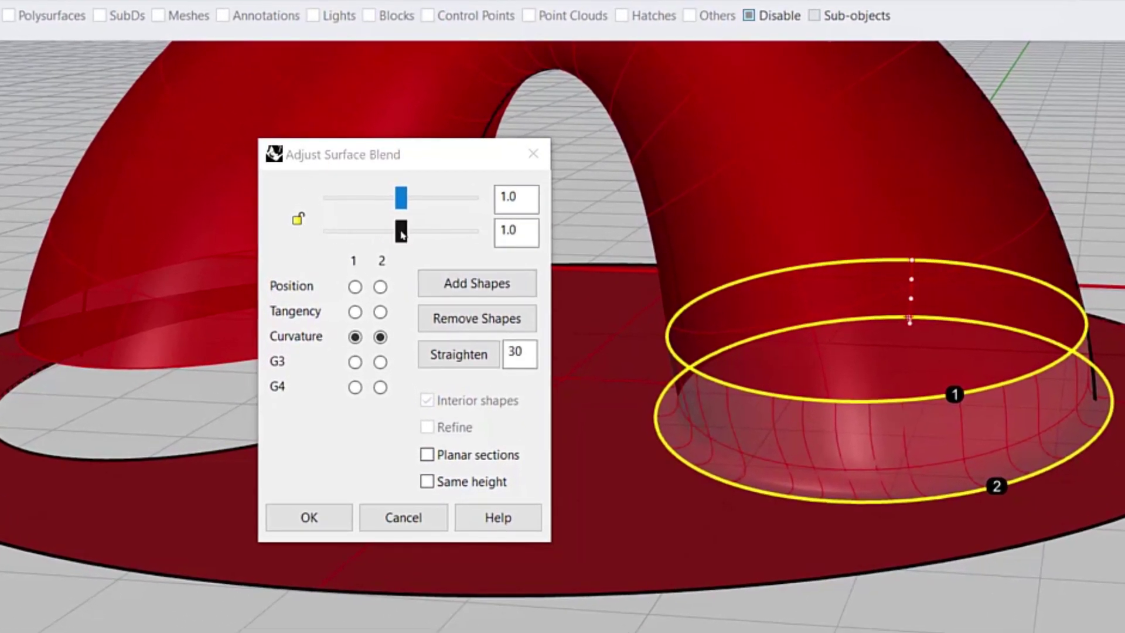
{"action": "left_click_drag", "start_coordinate": [400, 234], "coordinate": [345, 244]}
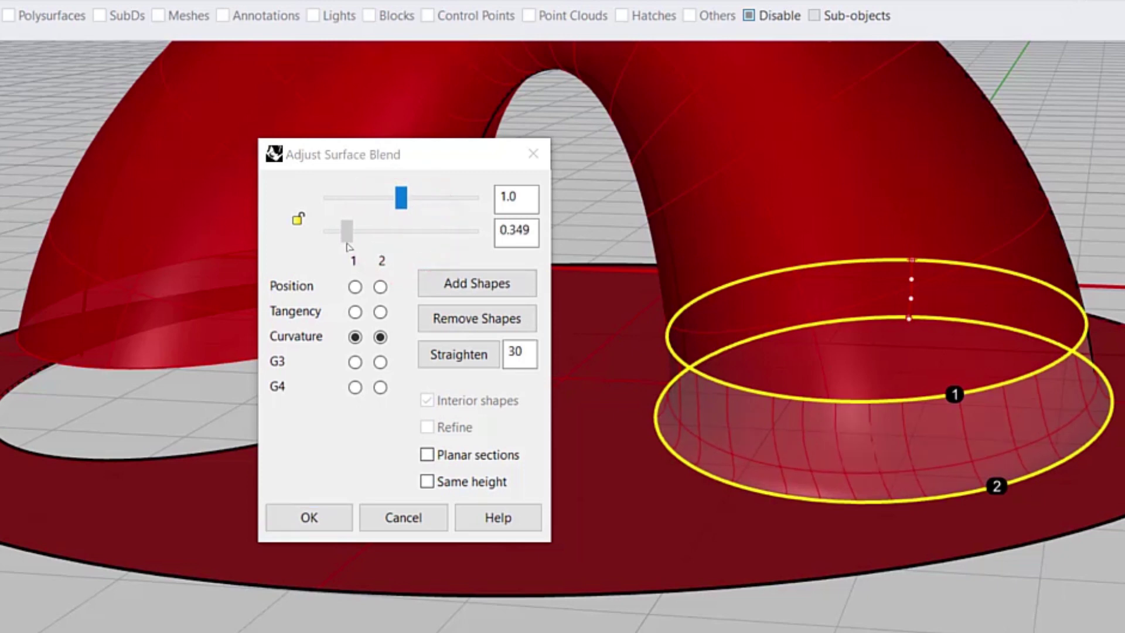
{"action": "left_click", "coordinate": [306, 518]}
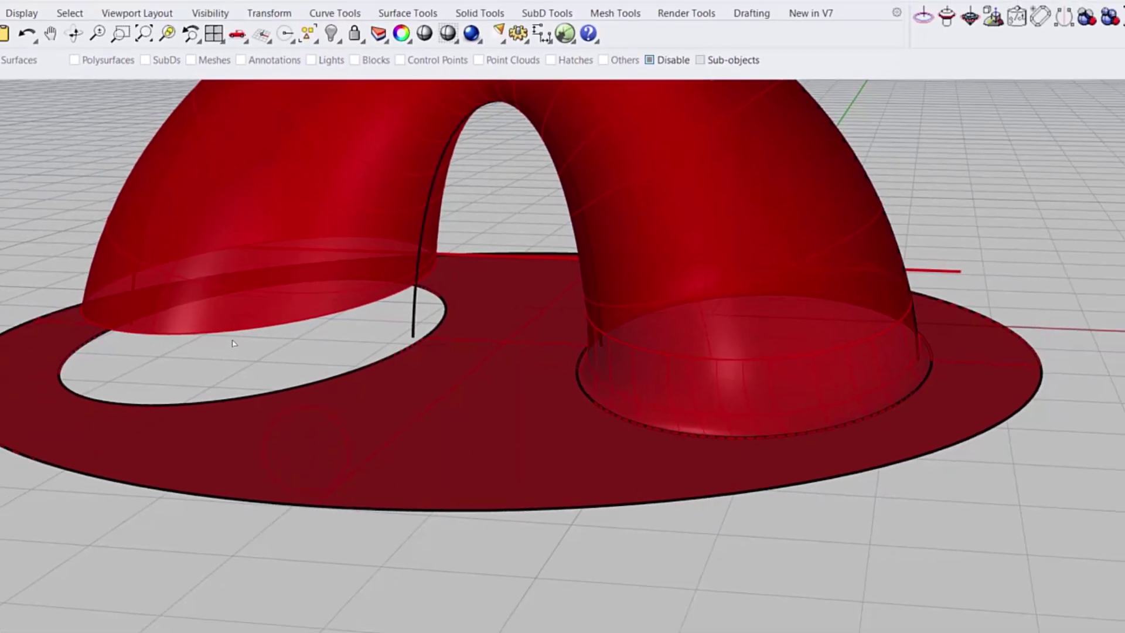
Blend the left leg's lower edge to its base hole with Curvature on both edges and both blend values at 1.0.
{"action": "left_click", "coordinate": [236, 333]}
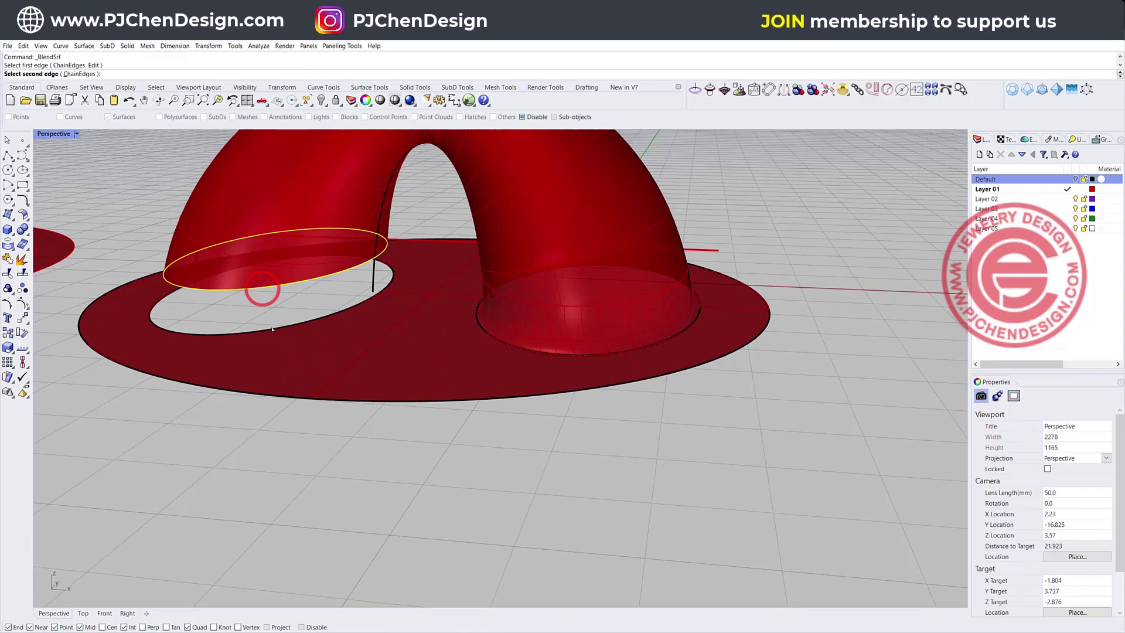
{"action": "left_click", "coordinate": [254, 393]}
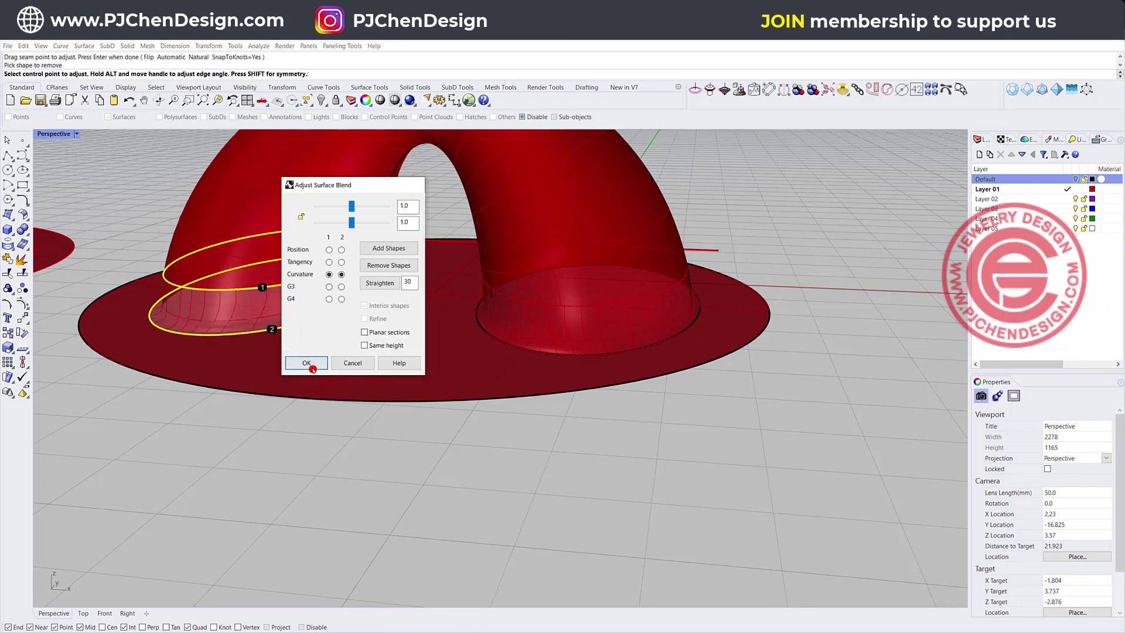
{"action": "left_click", "coordinate": [312, 369]}
Examine the leg-to-base transitions of both arch versions in Rendered display, and return the viewport to Ghosted display.
{"action": "scroll", "coordinate": [355, 276], "scroll_direction": "down", "scroll_amount": 3}
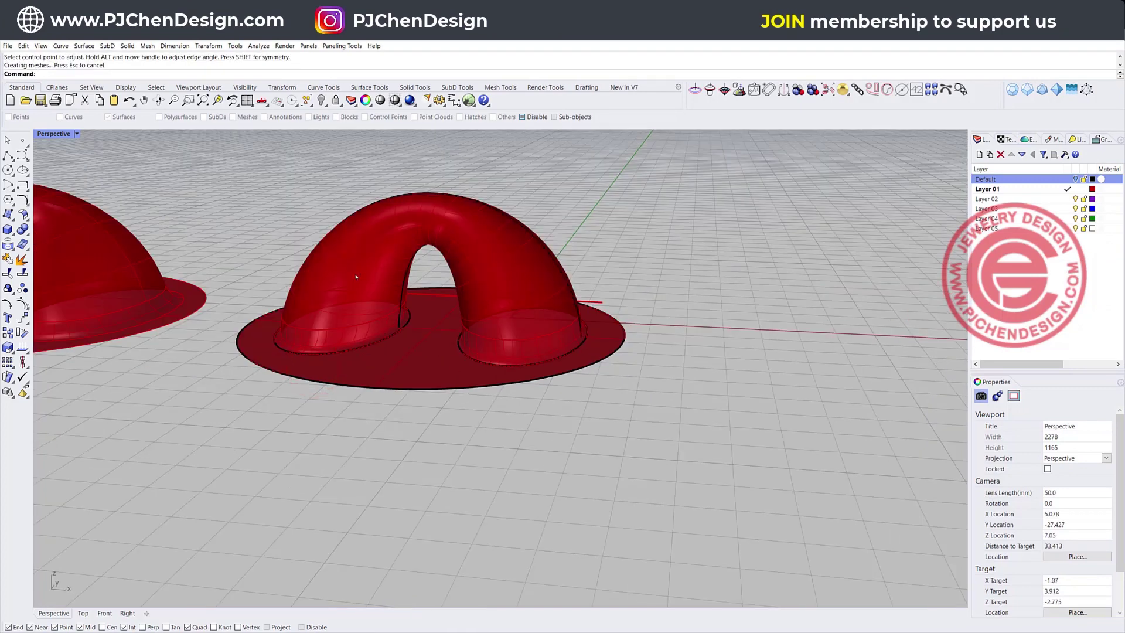
{"action": "left_click", "coordinate": [73, 132]}
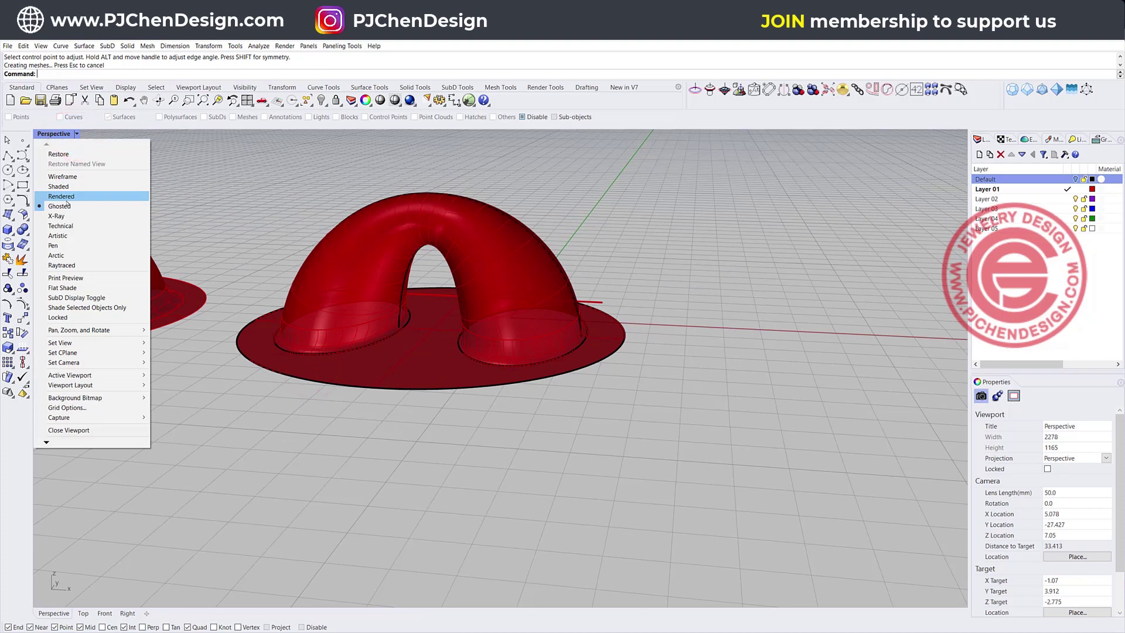
{"action": "left_click", "coordinate": [67, 197]}
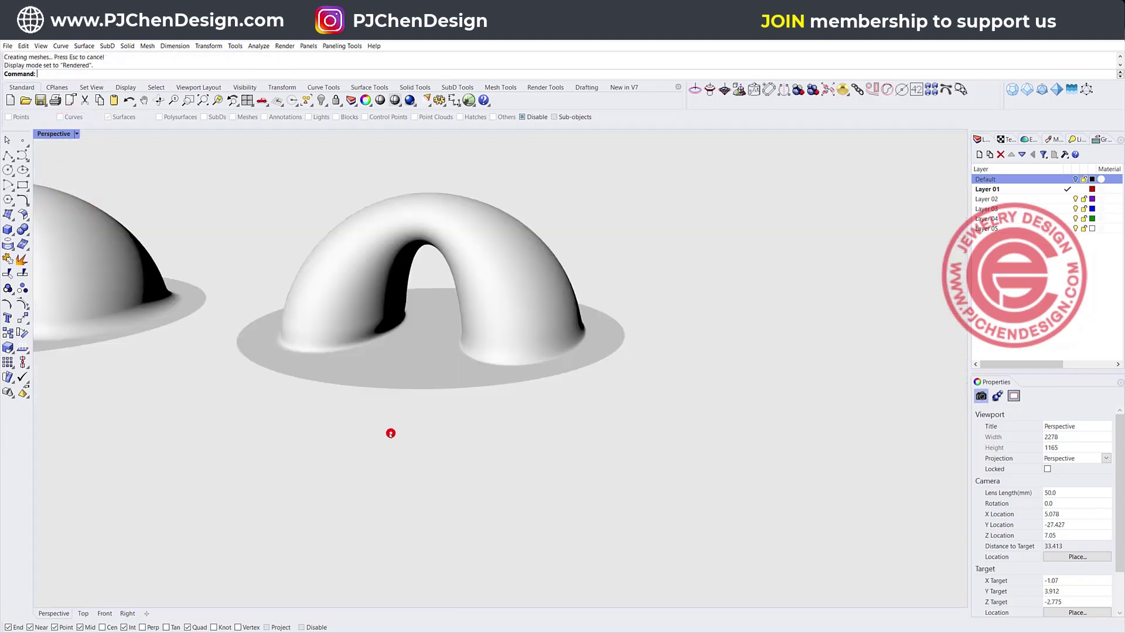
{"action": "right_click_drag", "start_coordinate": [390, 432], "coordinate": [508, 422], "text": "shift"}
{"action": "scroll", "coordinate": [468, 339], "scroll_direction": "up", "scroll_amount": 8}
{"action": "scroll", "coordinate": [468, 321], "scroll_direction": "down", "scroll_amount": 4}
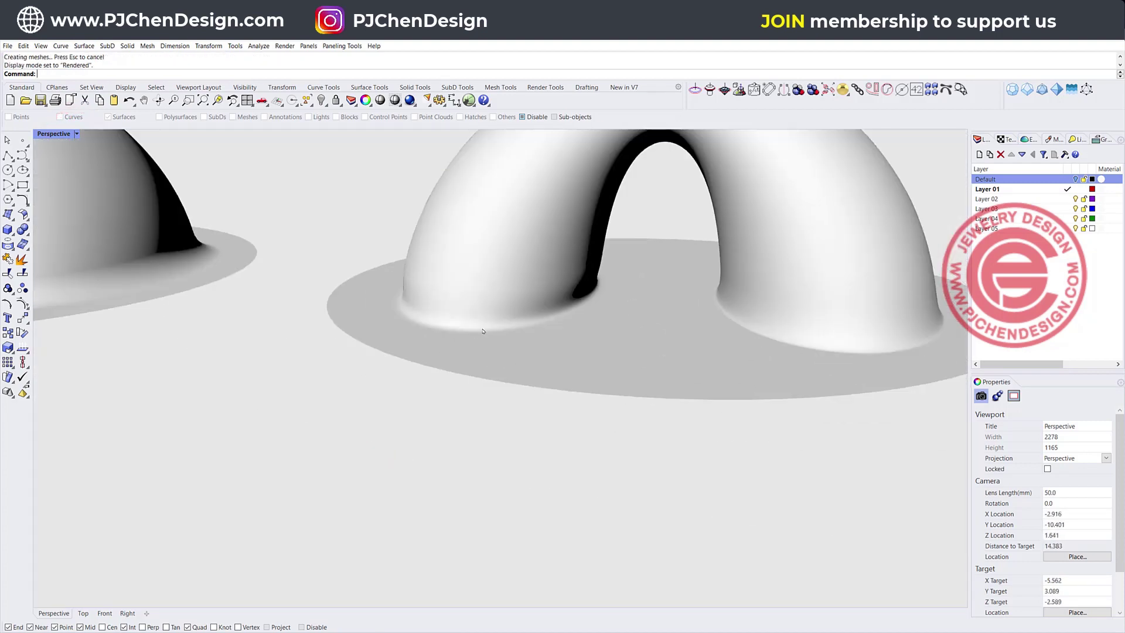
{"action": "scroll", "coordinate": [549, 318], "scroll_direction": "up", "scroll_amount": 3}
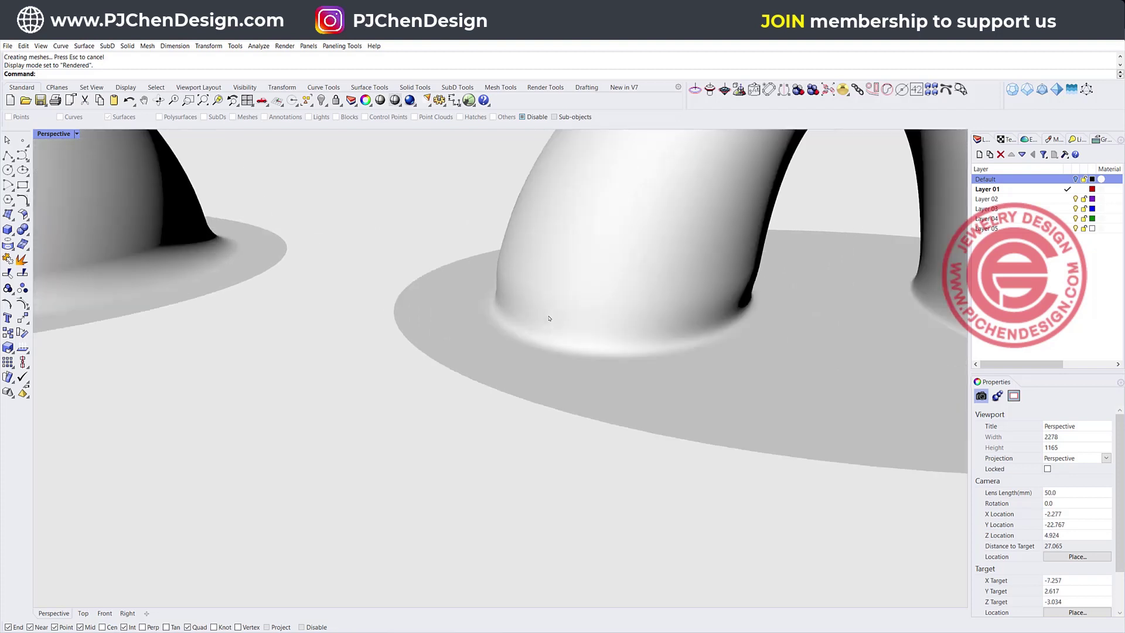
{"action": "right_click_drag", "start_coordinate": [508, 337], "coordinate": [712, 308]}
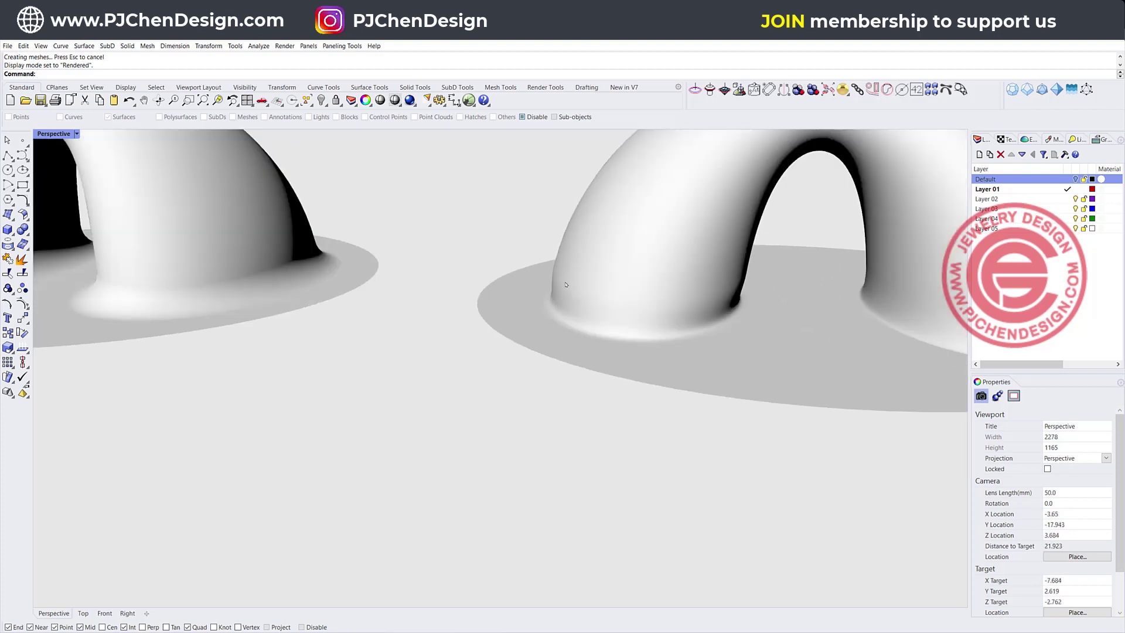
{"action": "scroll", "coordinate": [582, 307], "scroll_direction": "up", "scroll_amount": 2}
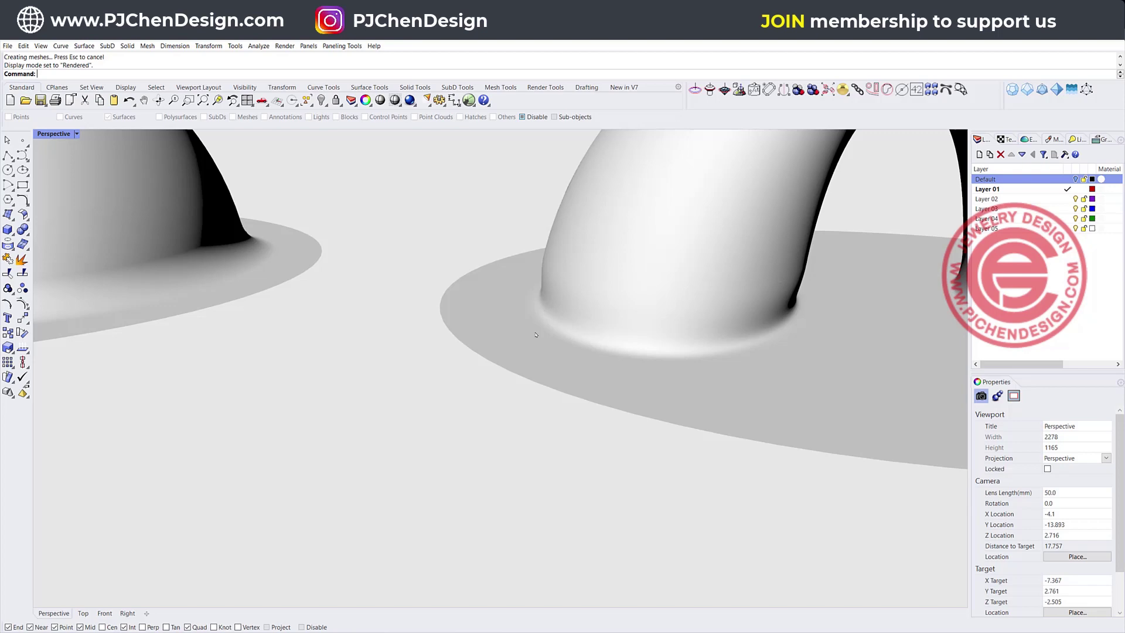
{"action": "scroll", "coordinate": [579, 324], "scroll_direction": "down", "scroll_amount": 8}
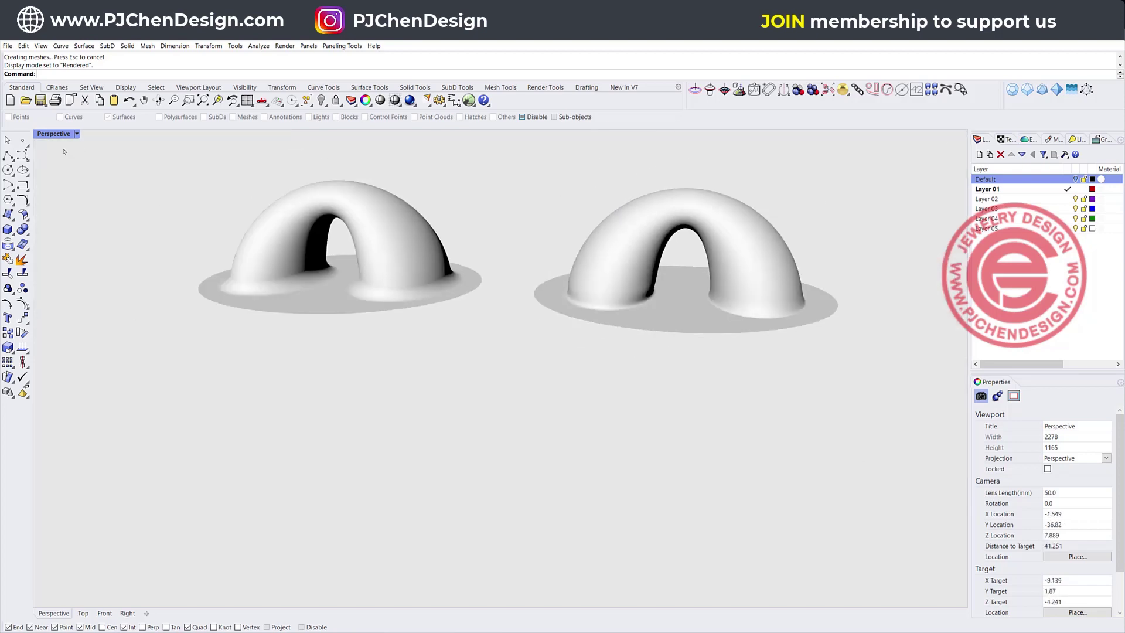
{"action": "left_click", "coordinate": [76, 135]}
{"action": "left_click", "coordinate": [64, 205]}
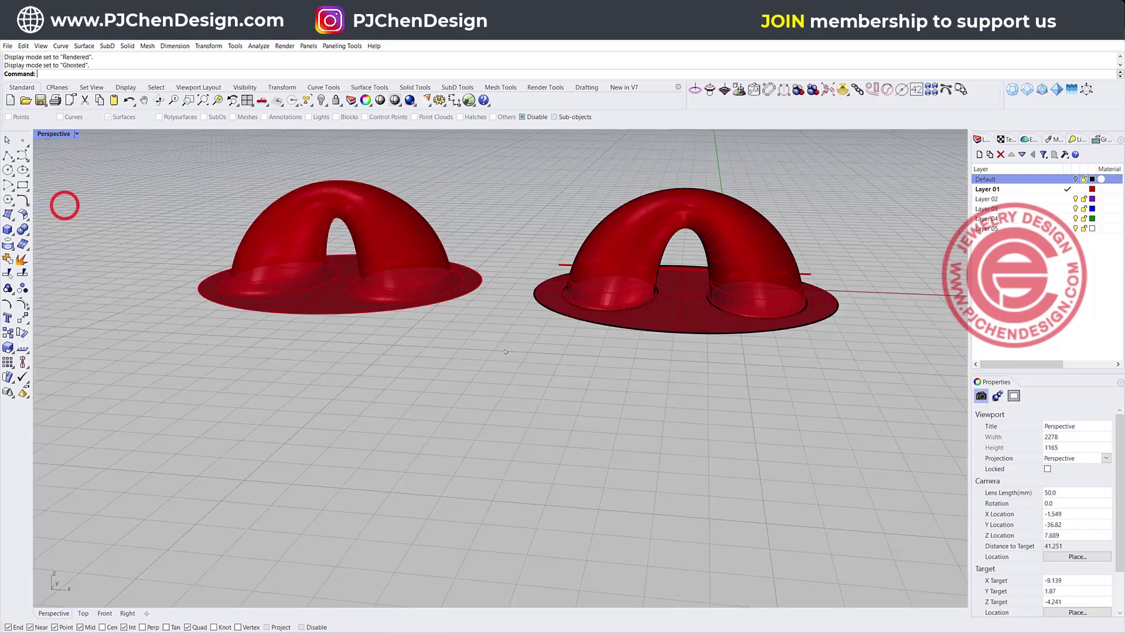
Join the arch, base and blend surfaces of the Blend Surface version into one polysurface.
{"action": "scroll", "coordinate": [427, 288], "scroll_direction": "up", "scroll_amount": 2}
{"action": "left_click", "coordinate": [439, 281]}
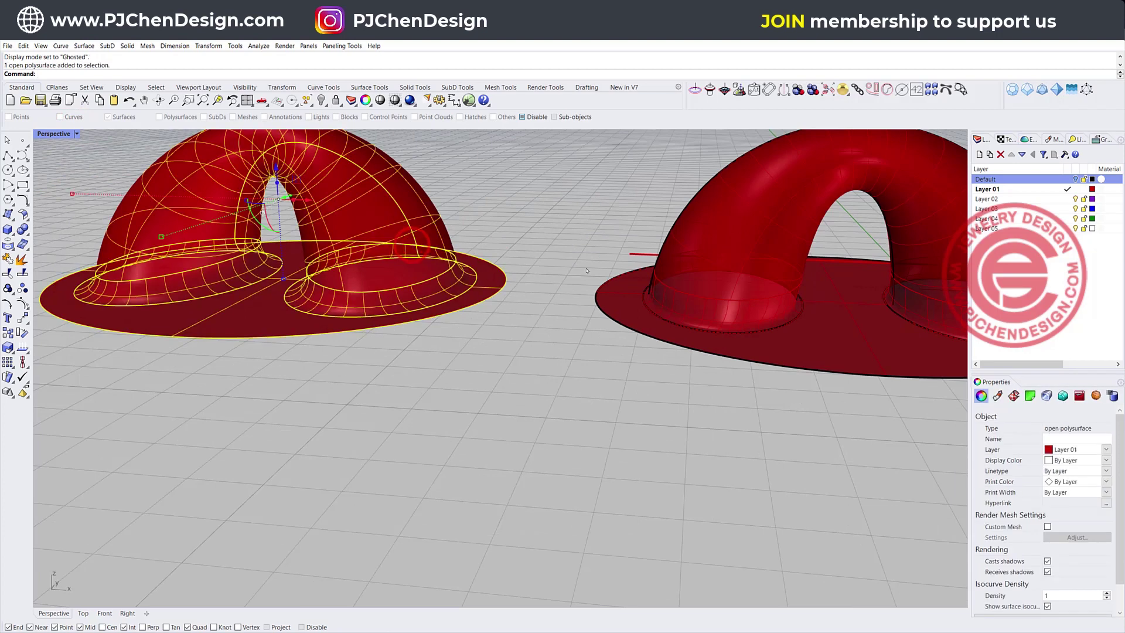
{"action": "scroll", "coordinate": [656, 262], "scroll_direction": "down", "scroll_amount": 3}
{"action": "left_click", "coordinate": [700, 224]}
{"action": "left_click_drag", "start_coordinate": [573, 175], "coordinate": [856, 340]}
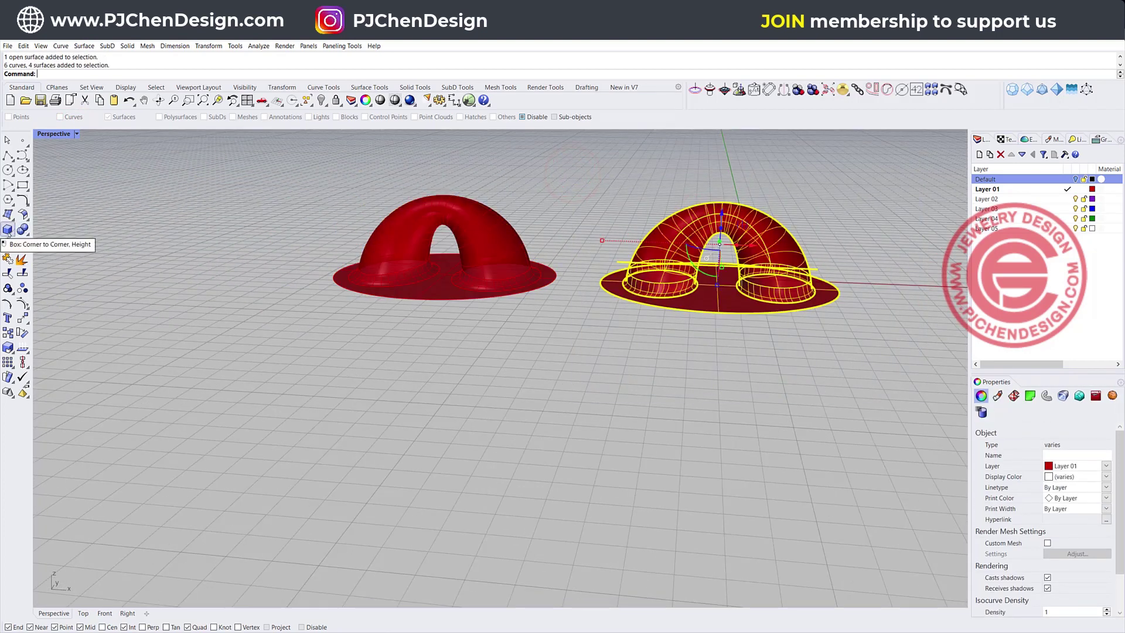
{"action": "left_click", "coordinate": [8, 259]}
{"action": "left_click", "coordinate": [643, 388]}
Move both finished arch polysurfaces together along the X axis, clear of the construction curves.
{"action": "left_click", "coordinate": [501, 237]}
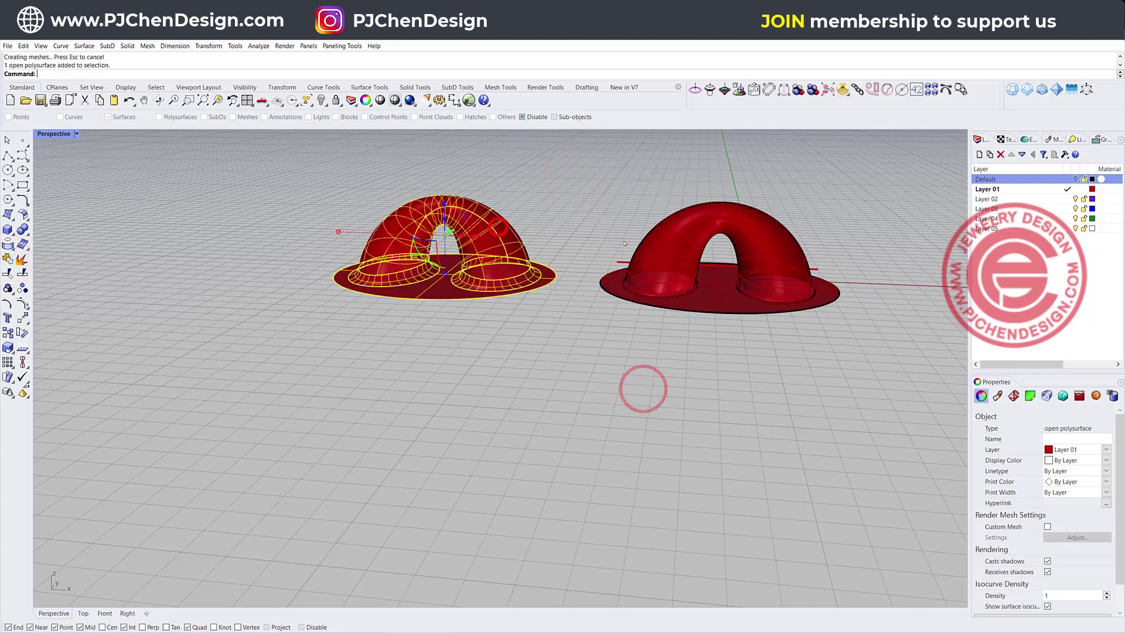
{"action": "left_click", "coordinate": [671, 249], "text": "shift"}
{"action": "scroll", "coordinate": [670, 249], "scroll_direction": "down", "scroll_amount": 3}
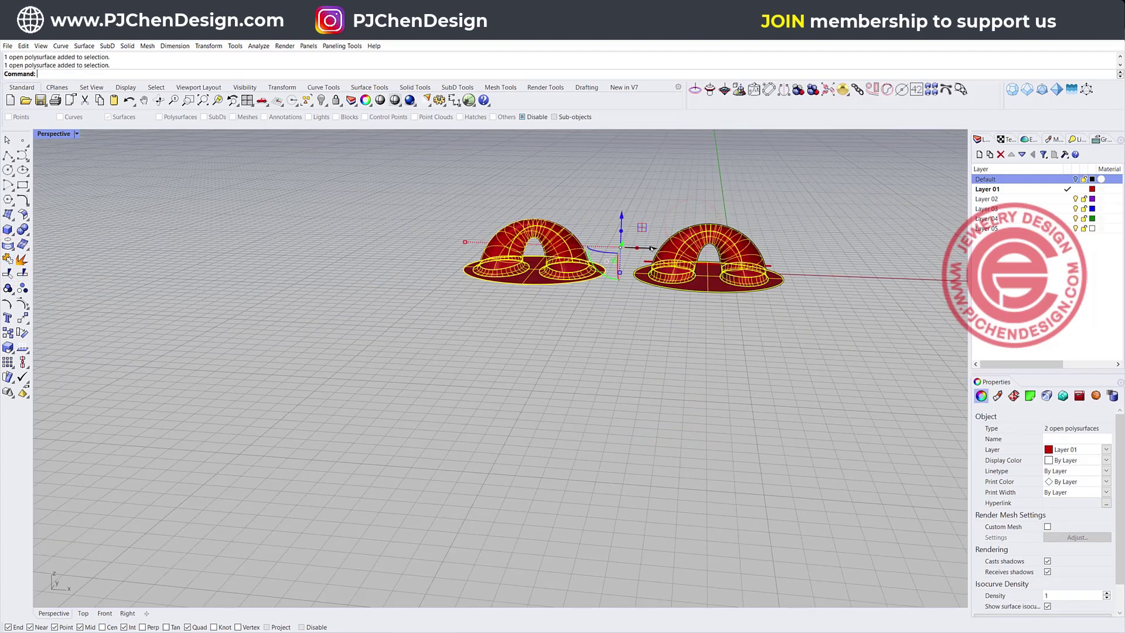
{"action": "left_click_drag", "start_coordinate": [652, 248], "coordinate": [475, 248]}
{"action": "left_click", "coordinate": [668, 360]}
Delete the straight line crossing behind the arch construction curves.
{"action": "scroll", "coordinate": [750, 286], "scroll_direction": "up", "scroll_amount": 2}
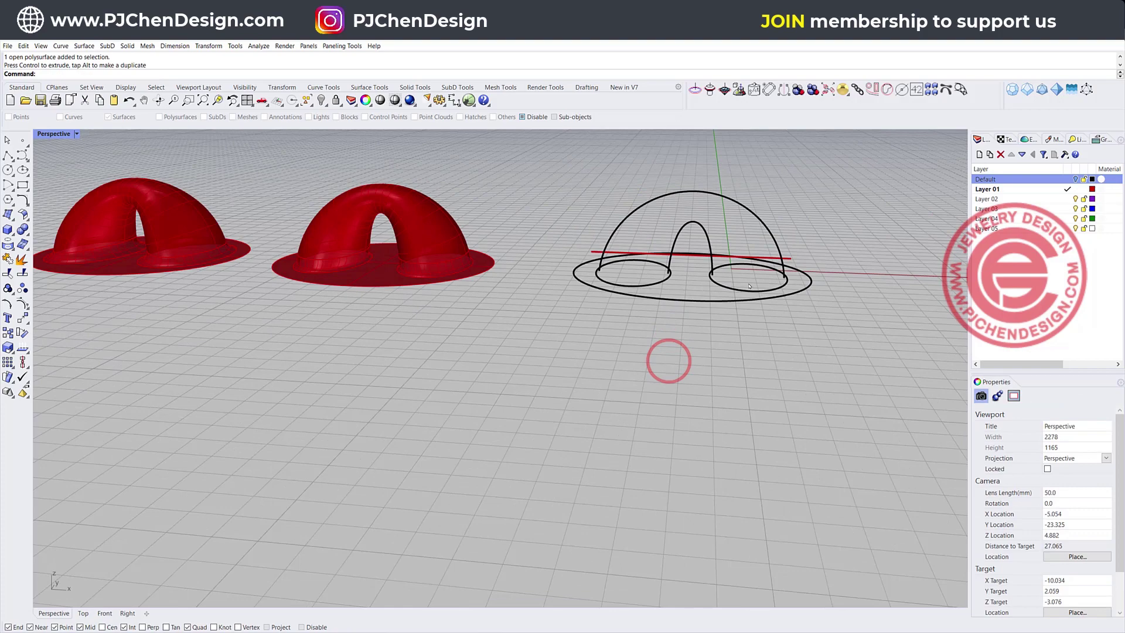
{"action": "right_click_drag", "start_coordinate": [749, 285], "coordinate": [663, 343], "text": "shift"}
{"action": "scroll", "coordinate": [663, 343], "scroll_direction": "up", "scroll_amount": 4}
{"action": "left_click", "coordinate": [657, 298]}
{"action": "left_click", "coordinate": [654, 302]}
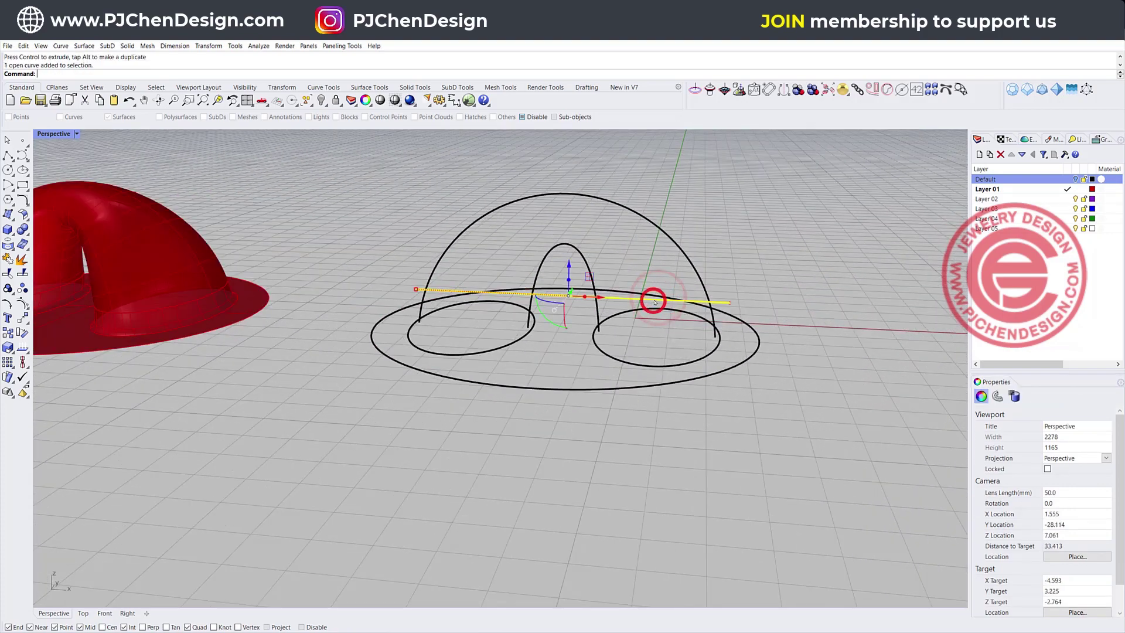
{"action": "key", "text": "Delete"}
Convert the two arch curves, the two leg ovals and the base oval to SubD-friendly curves.
{"action": "right_click_drag", "start_coordinate": [654, 302], "coordinate": [729, 298]}
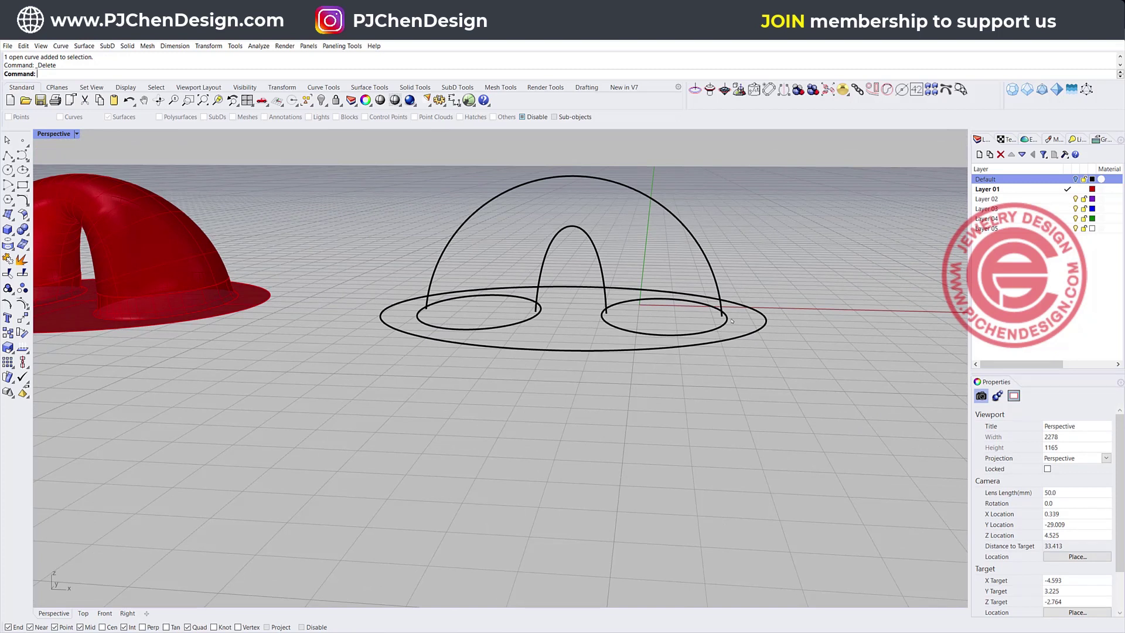
{"action": "left_click_drag", "start_coordinate": [702, 317], "coordinate": [507, 309]}
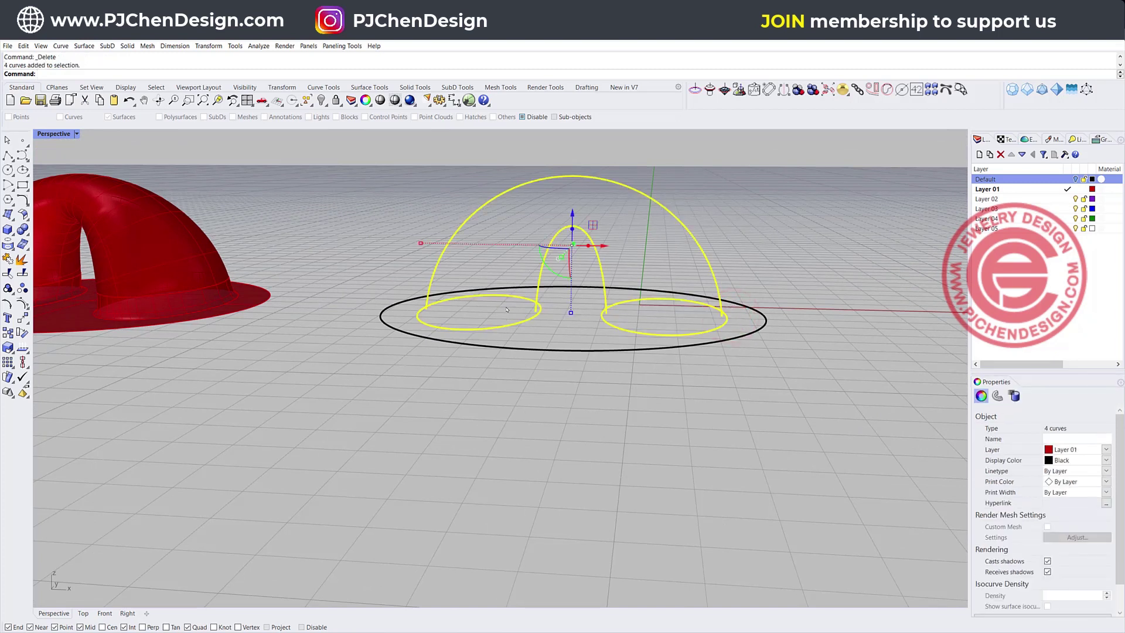
{"action": "left_click", "coordinate": [803, 403]}
{"action": "left_click_drag", "start_coordinate": [812, 391], "coordinate": [509, 241]}
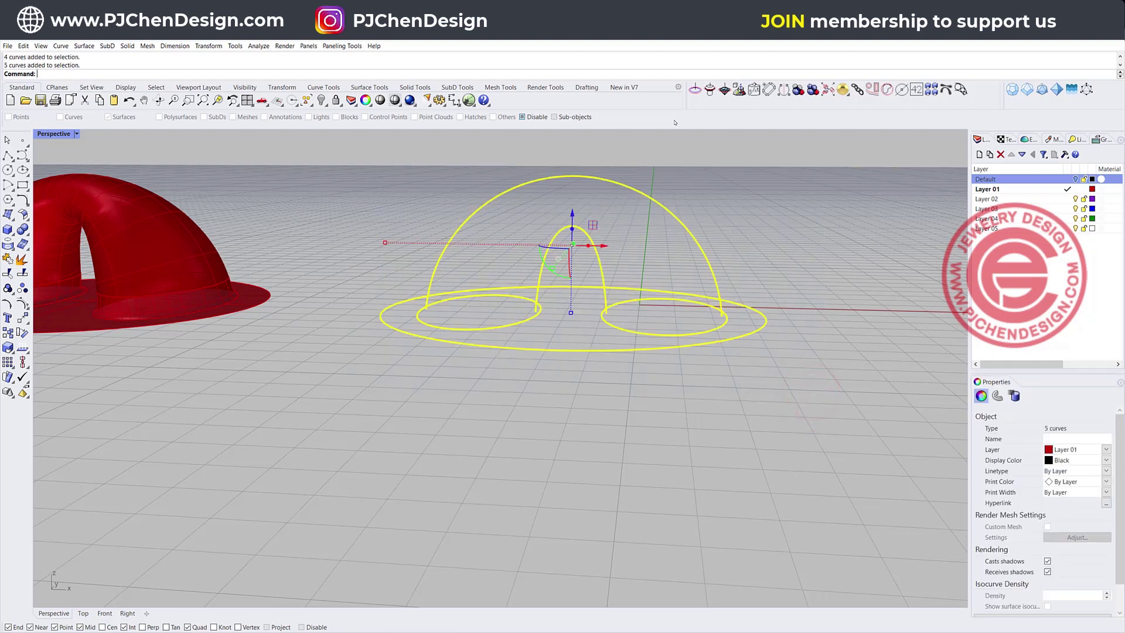
{"action": "left_click", "coordinate": [451, 89]}
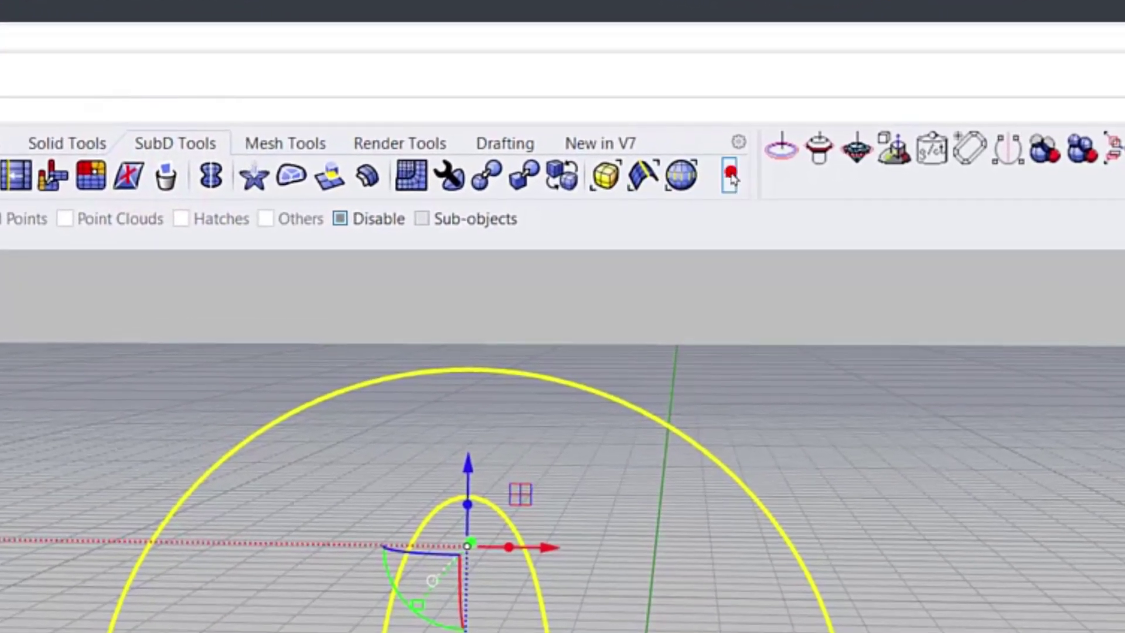
{"action": "left_click", "coordinate": [713, 152]}
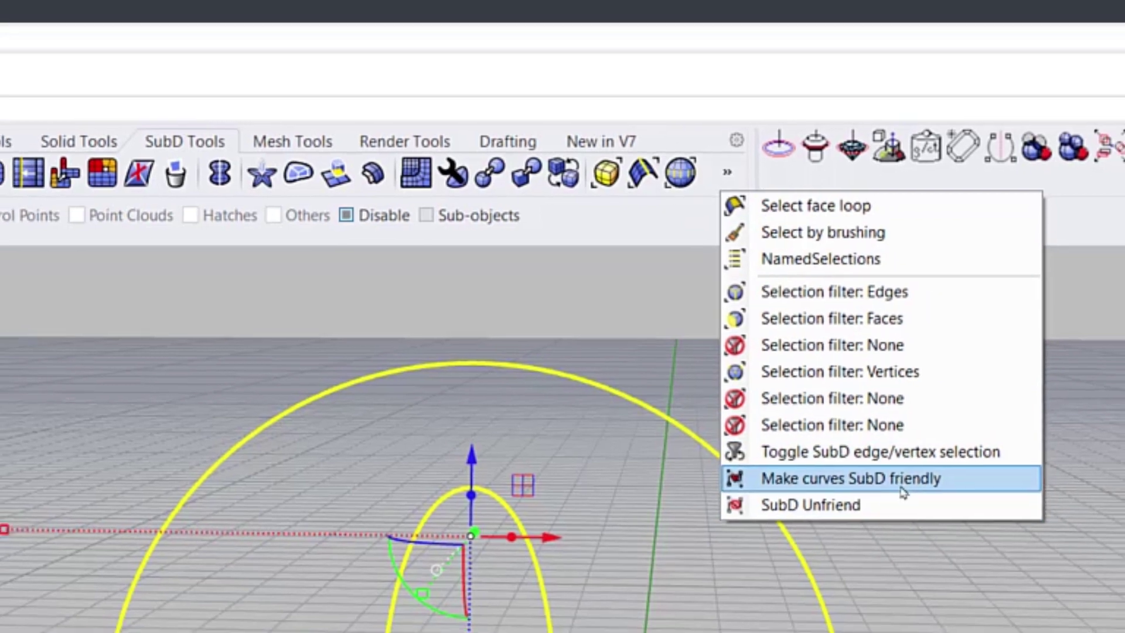
{"action": "left_click", "coordinate": [909, 489]}
{"action": "left_click", "coordinate": [904, 425]}
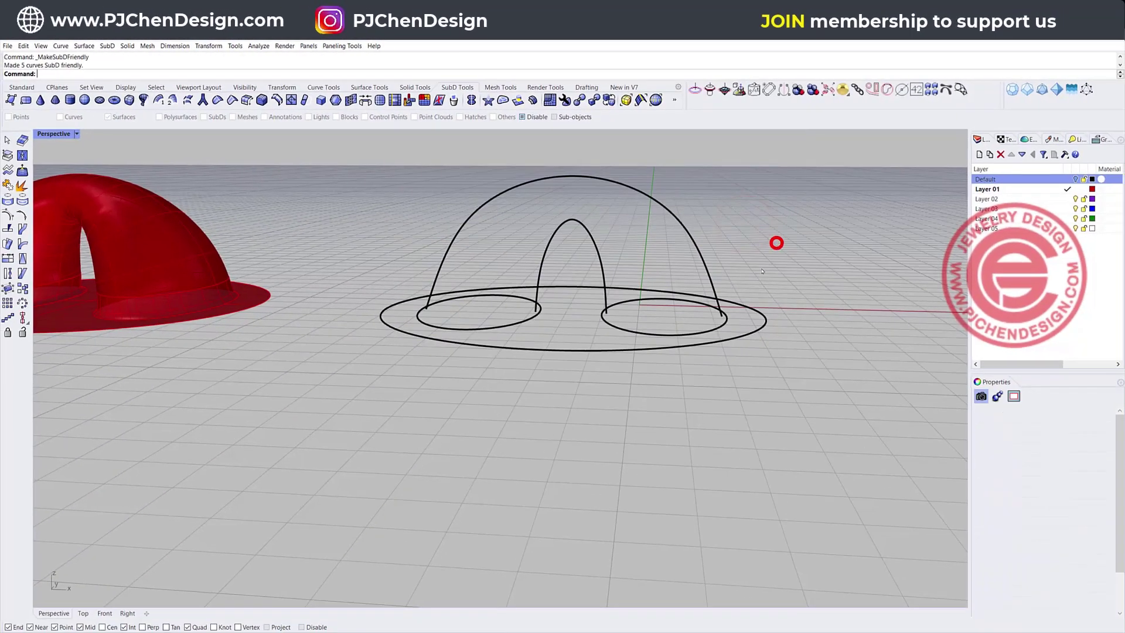
Try raising the two leg ovals above the base oval, and undo the move.
{"action": "mouse_move", "coordinate": [904, 425]}
{"action": "right_mouse_down"}
{"action": "mouse_move", "coordinate": [842, 470]}
{"action": "mouse_move", "coordinate": [916, 442]}
{"action": "right_mouse_up"}
{"action": "left_click", "coordinate": [443, 603]}
{"action": "left_click", "coordinate": [538, 335]}
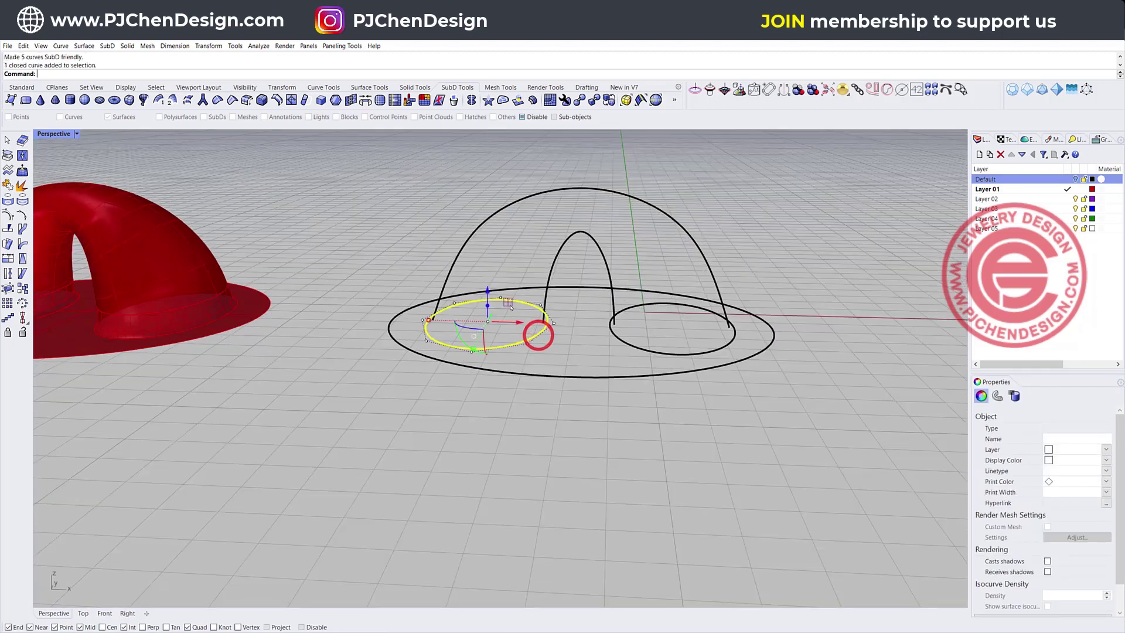
{"action": "left_click", "coordinate": [657, 355], "text": "shift"}
{"action": "left_click_drag", "start_coordinate": [579, 297], "coordinate": [579, 276]}
{"action": "left_click", "coordinate": [817, 279]}
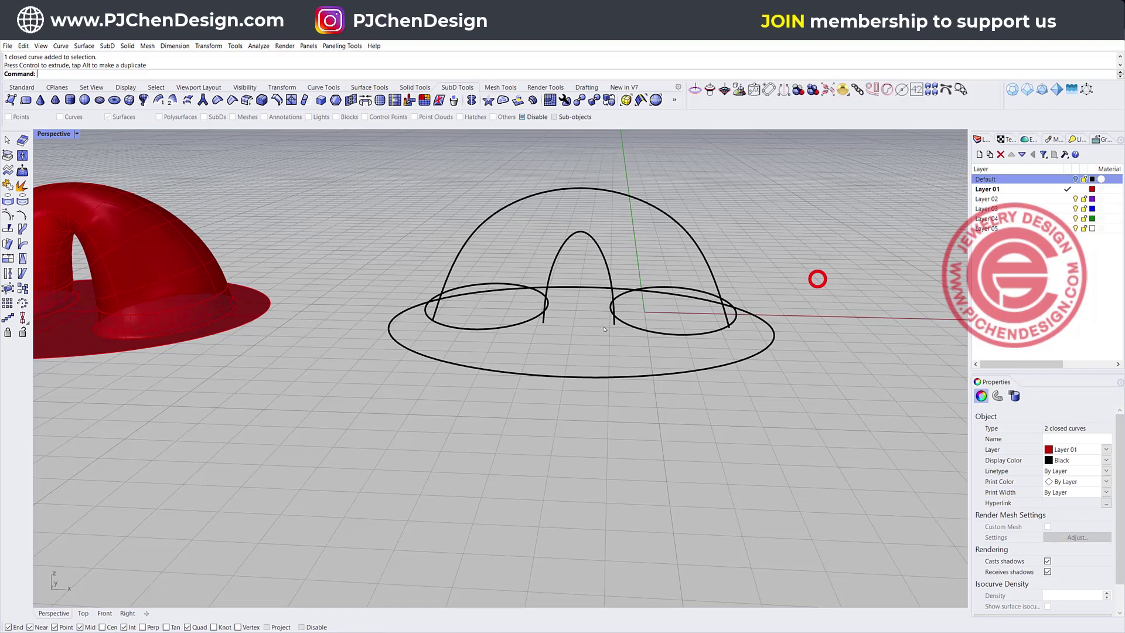
{"action": "right_click_drag", "start_coordinate": [817, 278], "coordinate": [715, 235]}
{"action": "right_click_drag", "start_coordinate": [627, 292], "coordinate": [668, 294]}
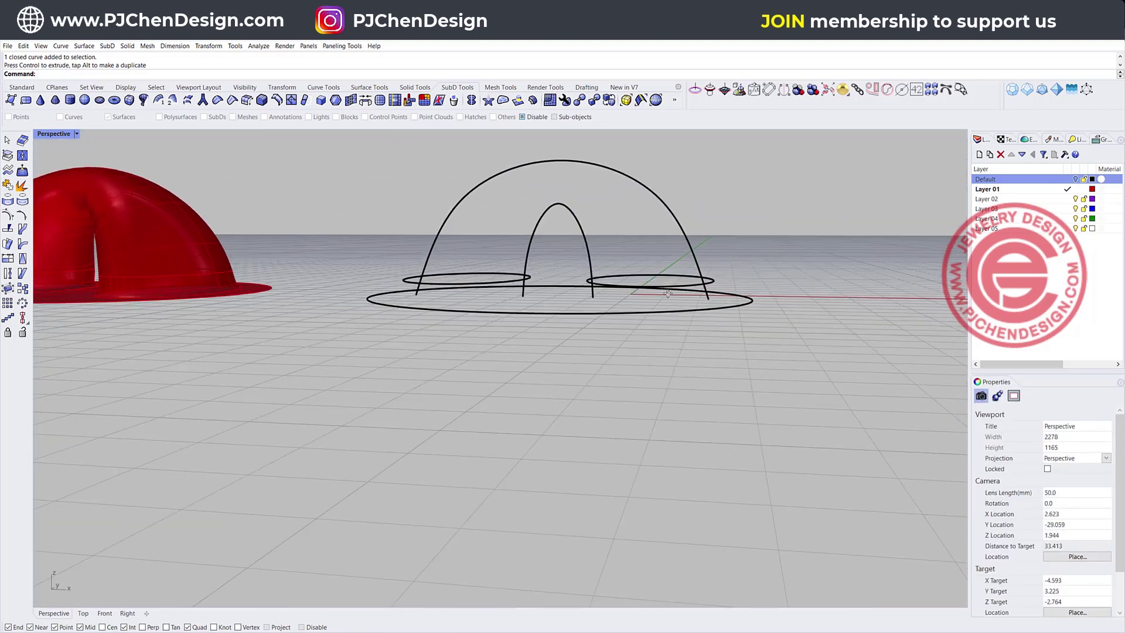
{"action": "key", "text": "ctrl+z"}
{"action": "left_click", "coordinate": [698, 395]}
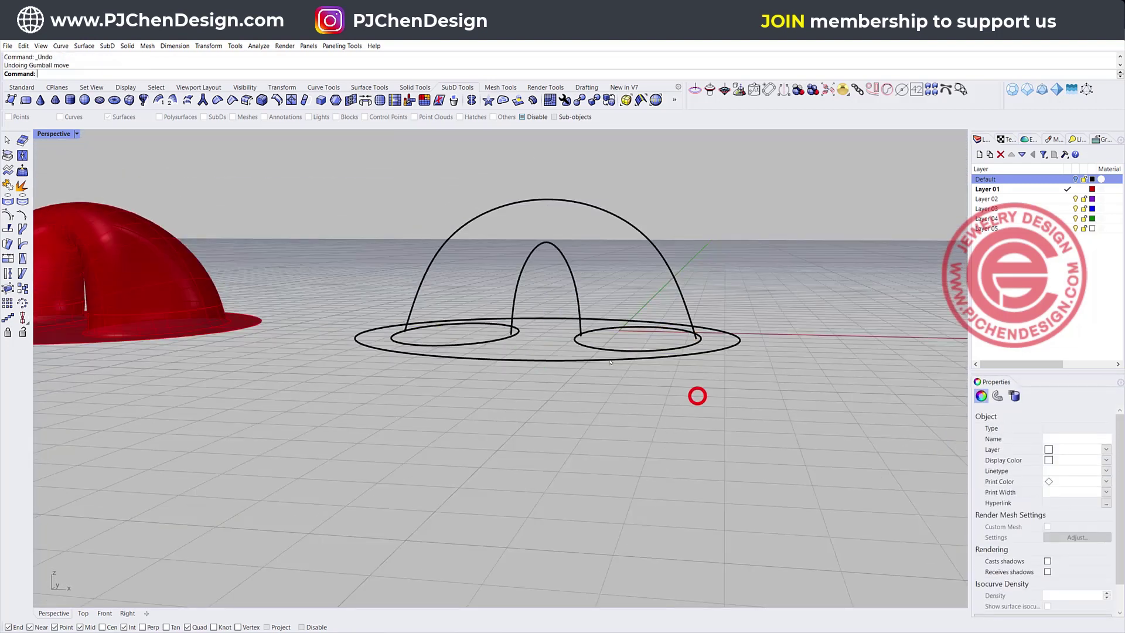
Move the large base oval straight down so it sits below the arch's leg ovals.
{"action": "left_click", "coordinate": [609, 359]}
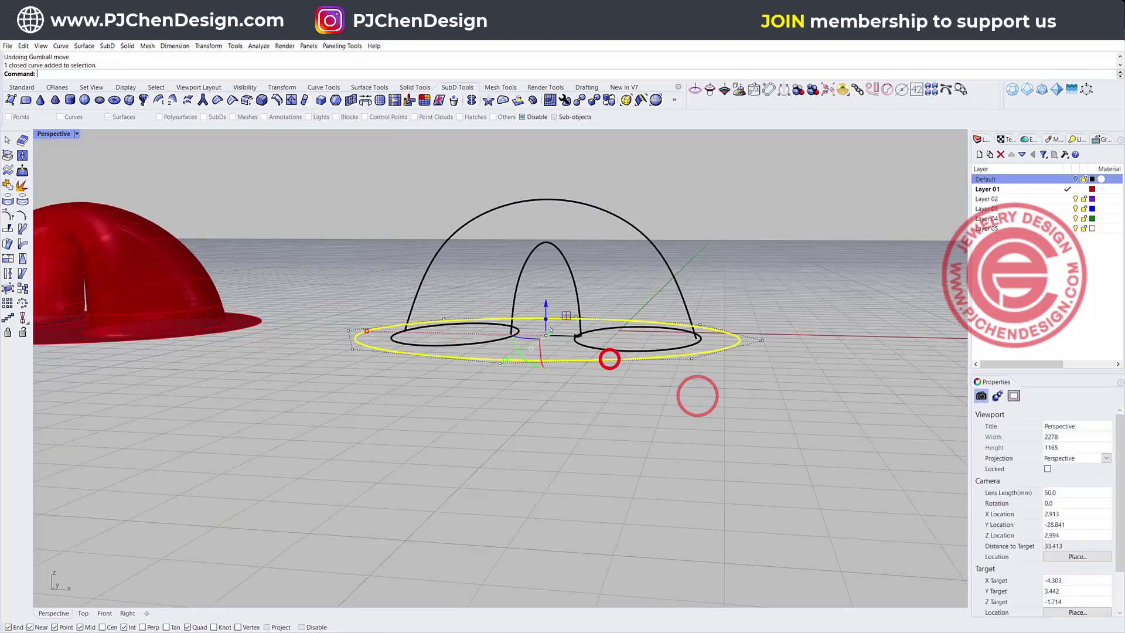
{"action": "left_click_drag", "start_coordinate": [545, 304], "coordinate": [548, 337]}
{"action": "left_click", "coordinate": [805, 395]}
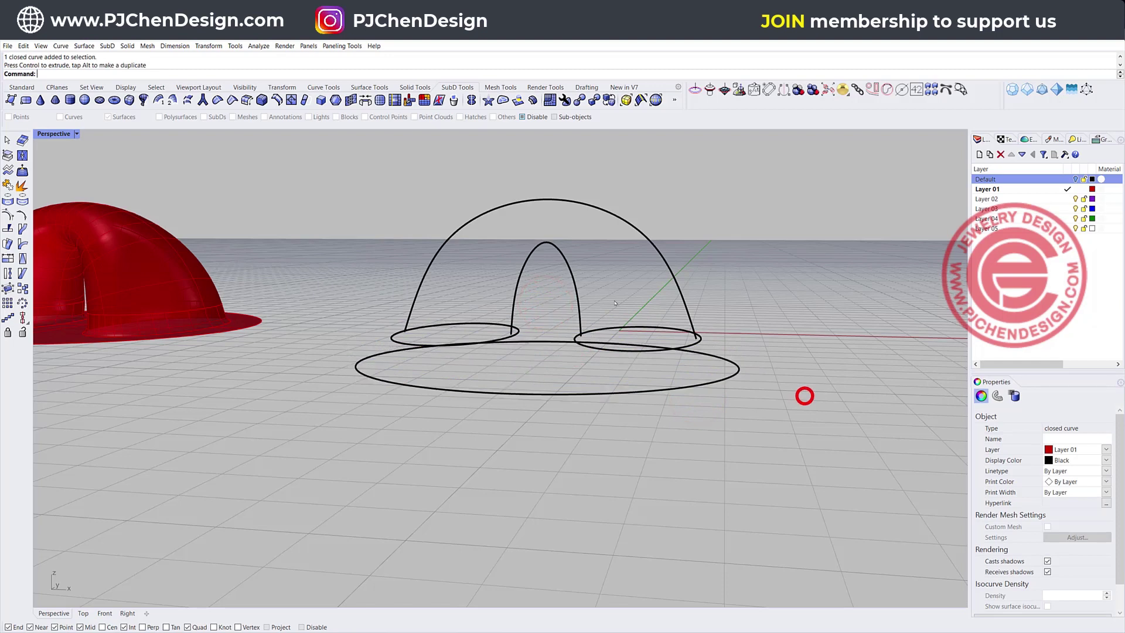
{"action": "right_click_drag", "start_coordinate": [805, 395], "coordinate": [835, 411]}
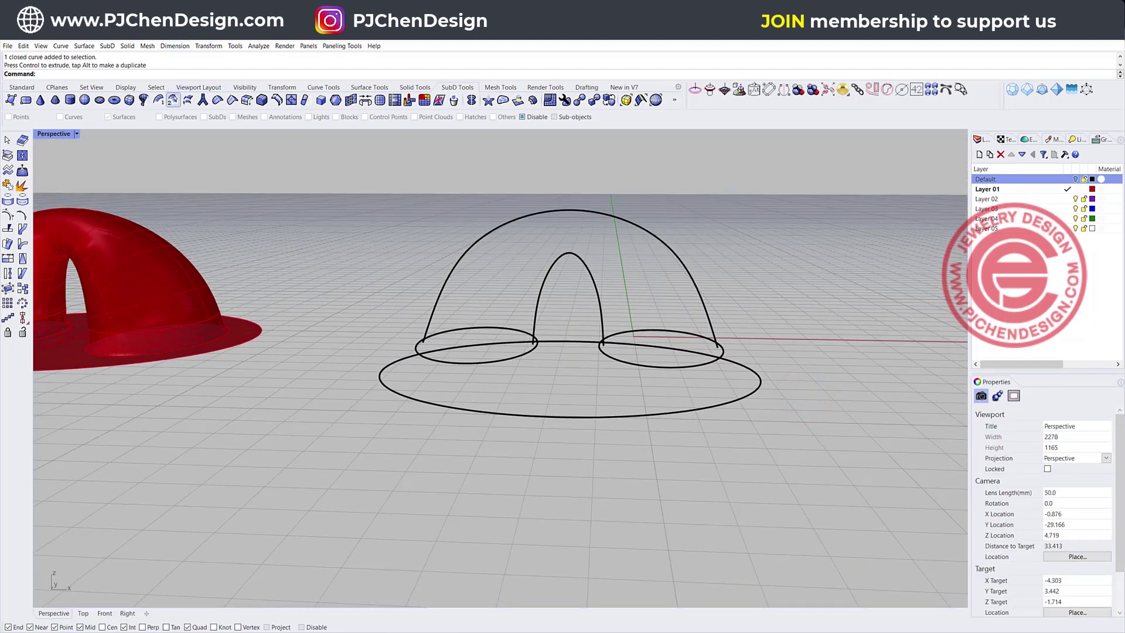
Create the arch with SubD Sweep2, using the outer and inner arch curves as rails and both leg ovals as shapes, with Corners on.
{"action": "left_click", "coordinate": [172, 99]}
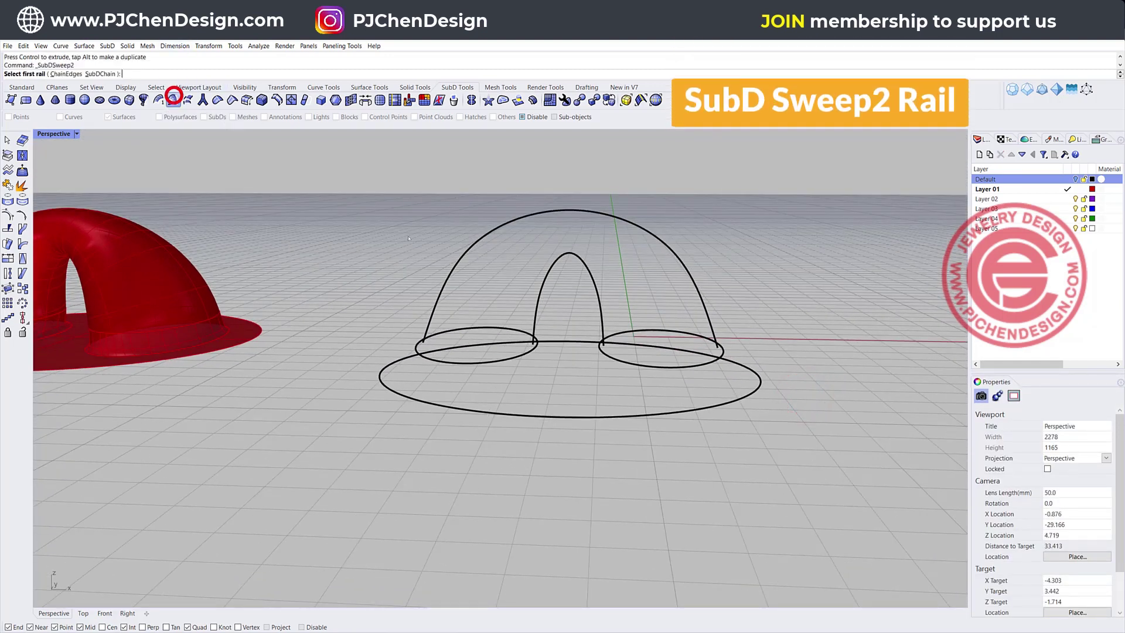
{"action": "left_click", "coordinate": [449, 267]}
{"action": "left_click", "coordinate": [540, 294]}
{"action": "left_click", "coordinate": [518, 356]}
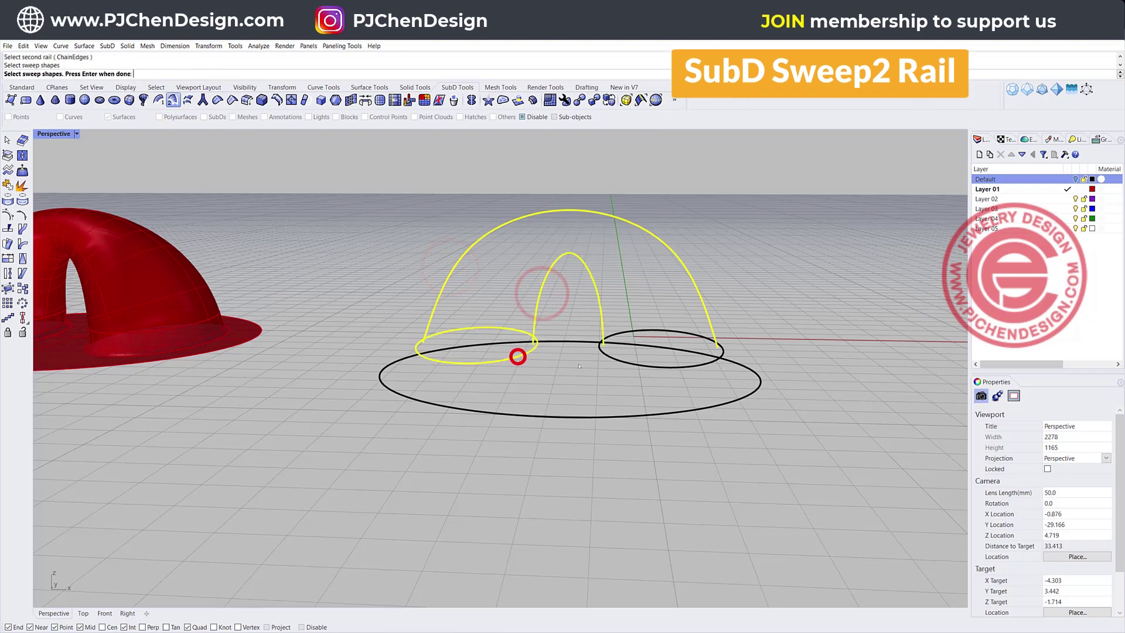
{"action": "left_click", "coordinate": [633, 363]}
{"action": "key", "text": "Return"}
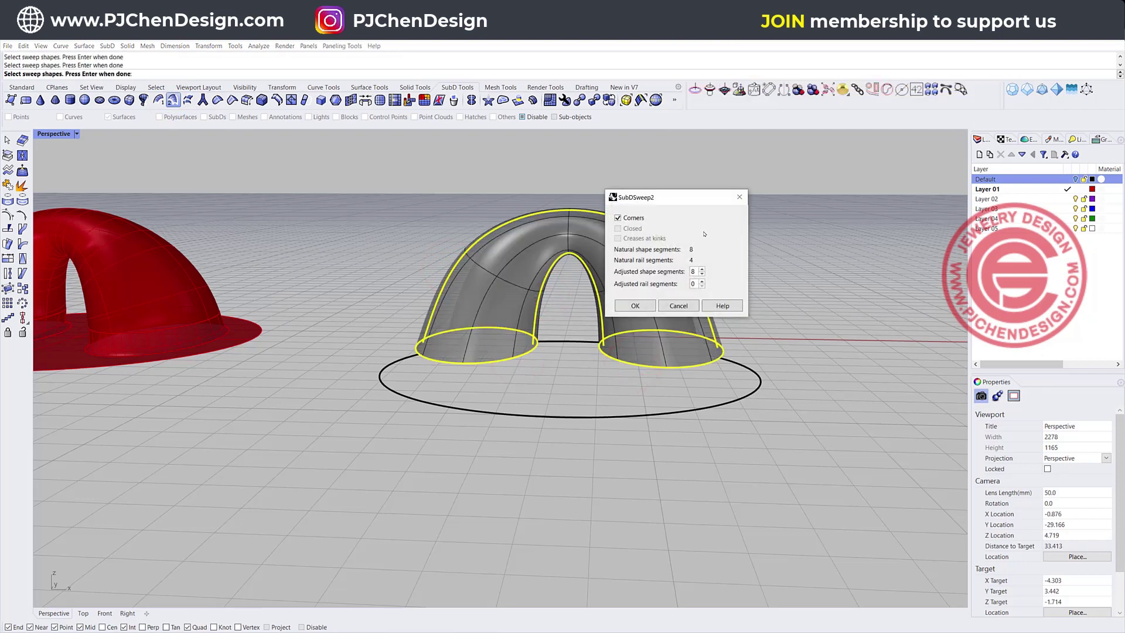
{"action": "left_click_drag", "start_coordinate": [703, 195], "coordinate": [886, 198]}
{"action": "right_click_drag", "start_coordinate": [767, 261], "coordinate": [685, 333]}
{"action": "left_click", "coordinate": [818, 308]}
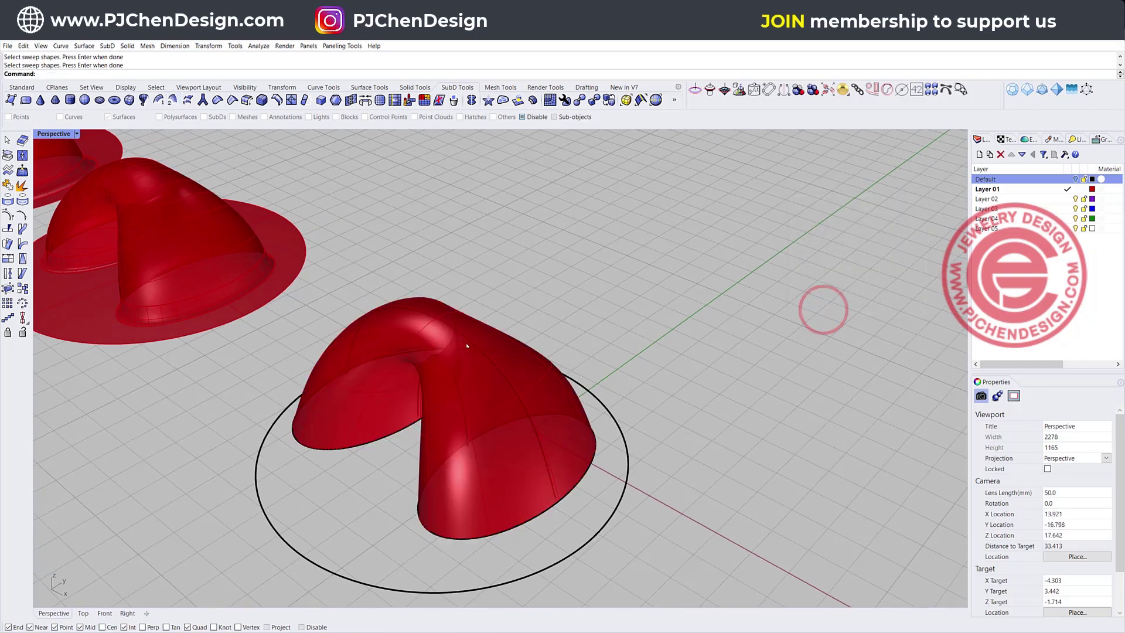
Create a planar surface from the large base oval below the arch.
{"action": "right_click_drag", "start_coordinate": [580, 434], "coordinate": [650, 431]}
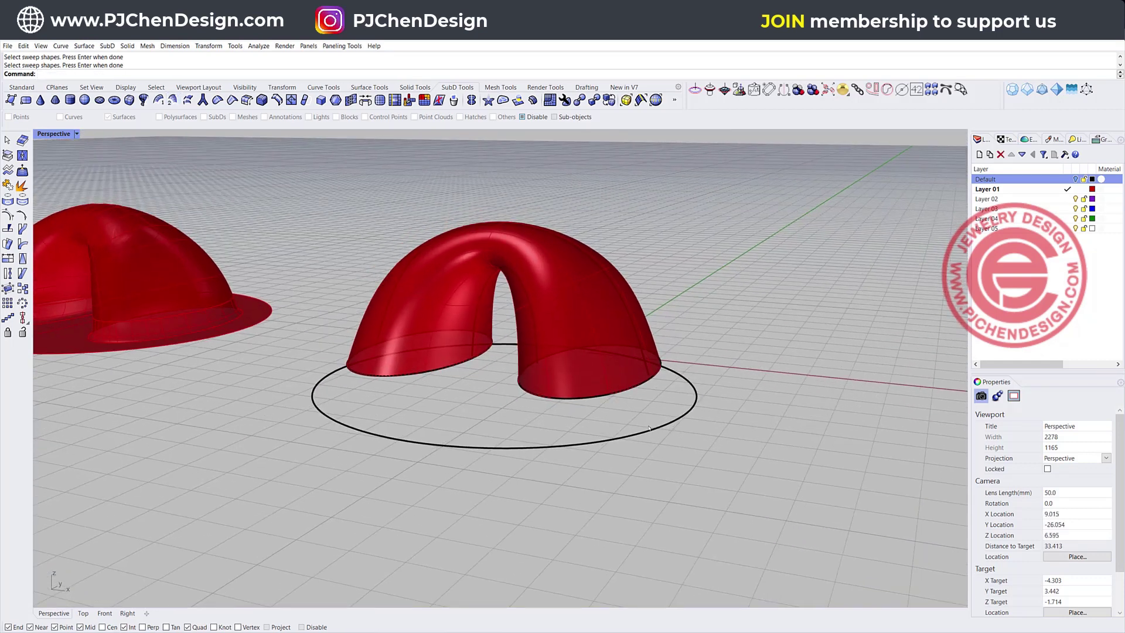
{"action": "left_click", "coordinate": [650, 430]}
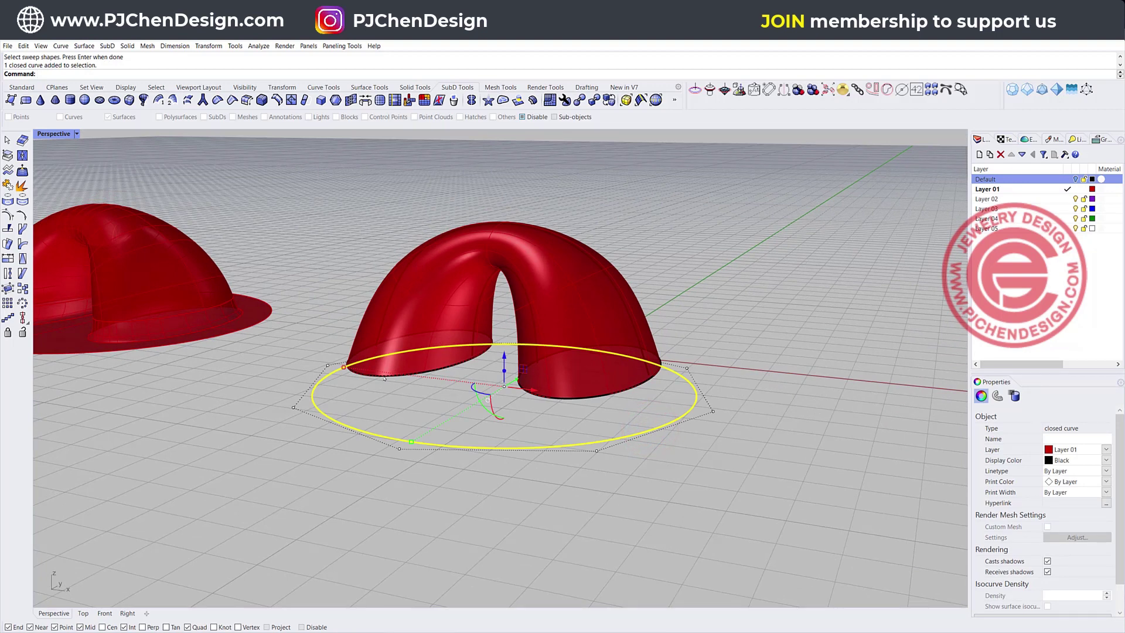
{"action": "left_click", "coordinate": [24, 89]}
{"action": "left_click", "coordinate": [8, 215]}
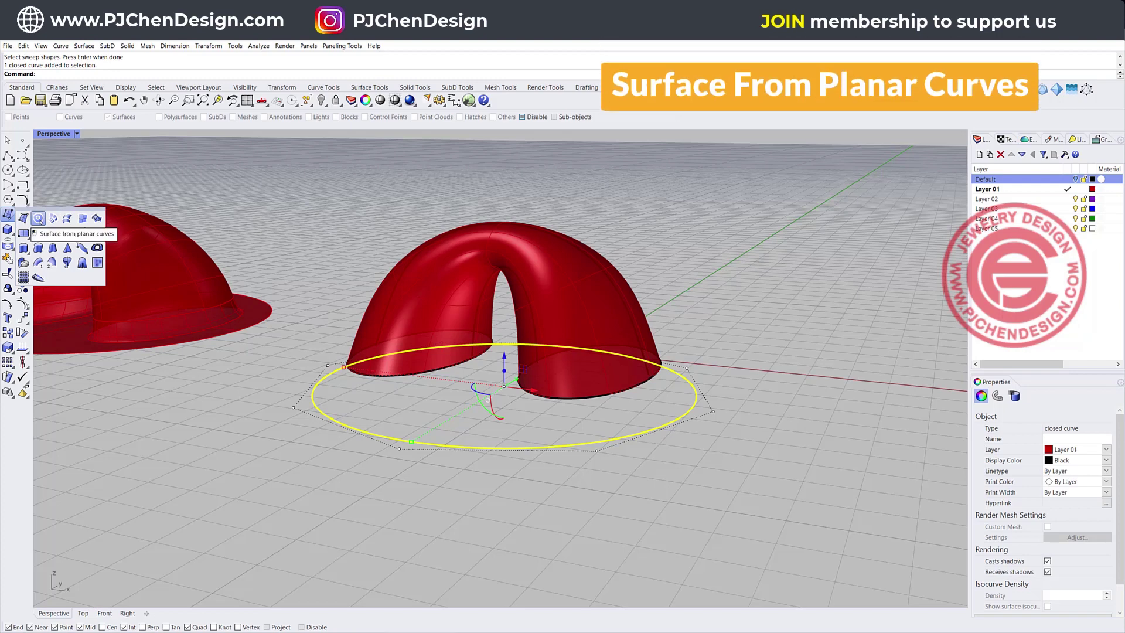
{"action": "left_click", "coordinate": [38, 218]}
{"action": "left_click", "coordinate": [801, 463]}
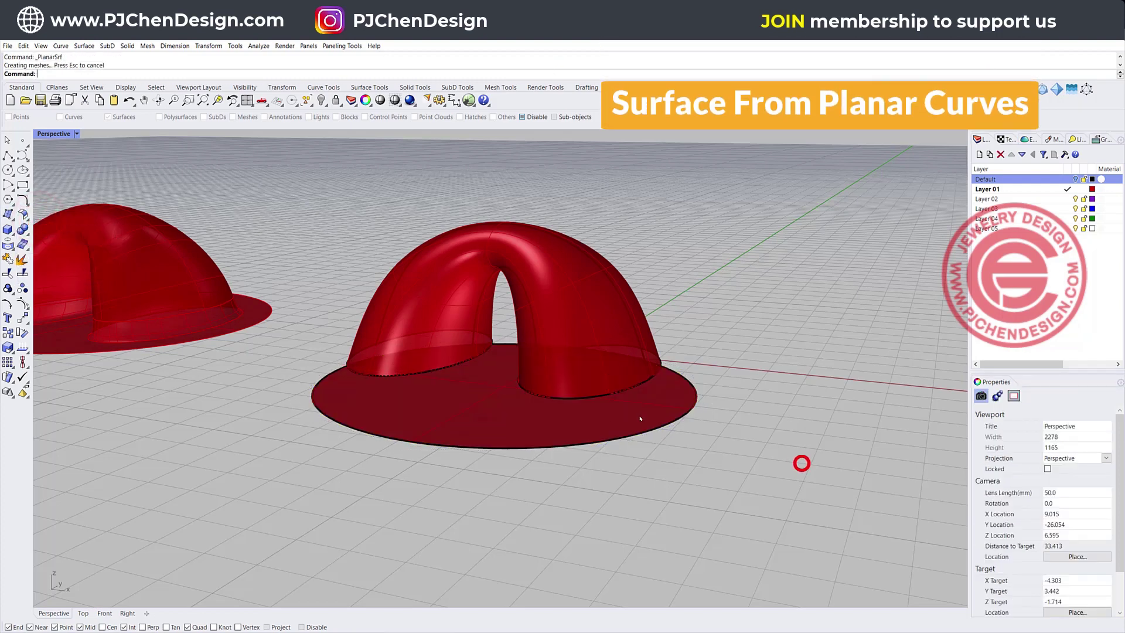
Set up Quad Remesh on the oval base surface with a Target Quad Count of 40, Preview and Convert to SubD on.
{"action": "left_click", "coordinate": [639, 414]}
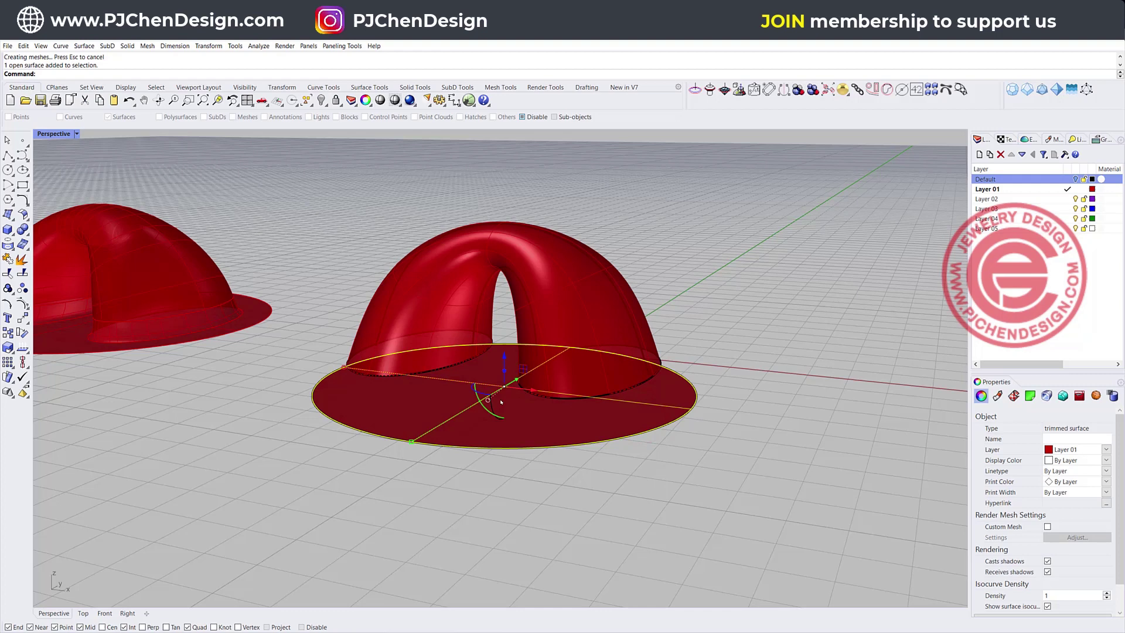
{"action": "left_click", "coordinate": [462, 88]}
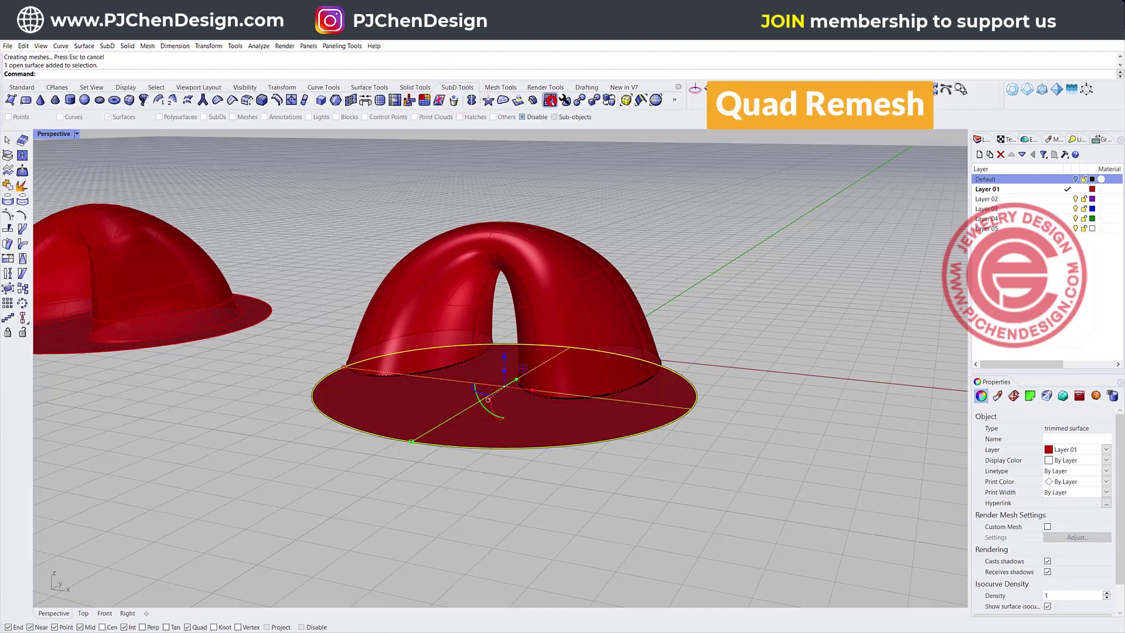
{"action": "left_click", "coordinate": [550, 100]}
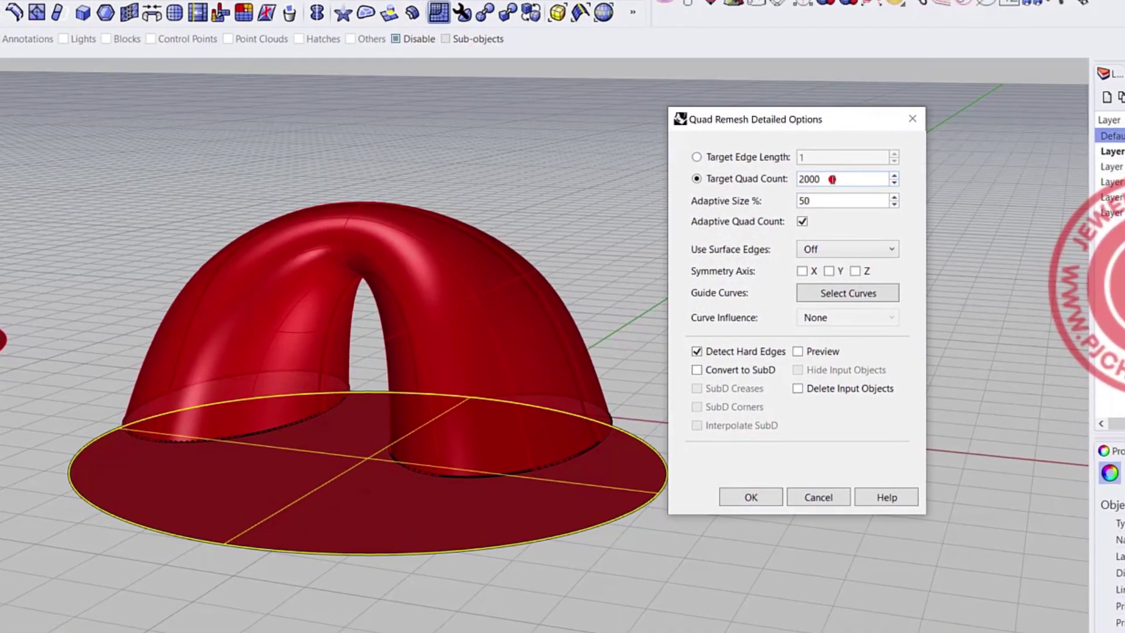
{"action": "double_click", "coordinate": [832, 179]}
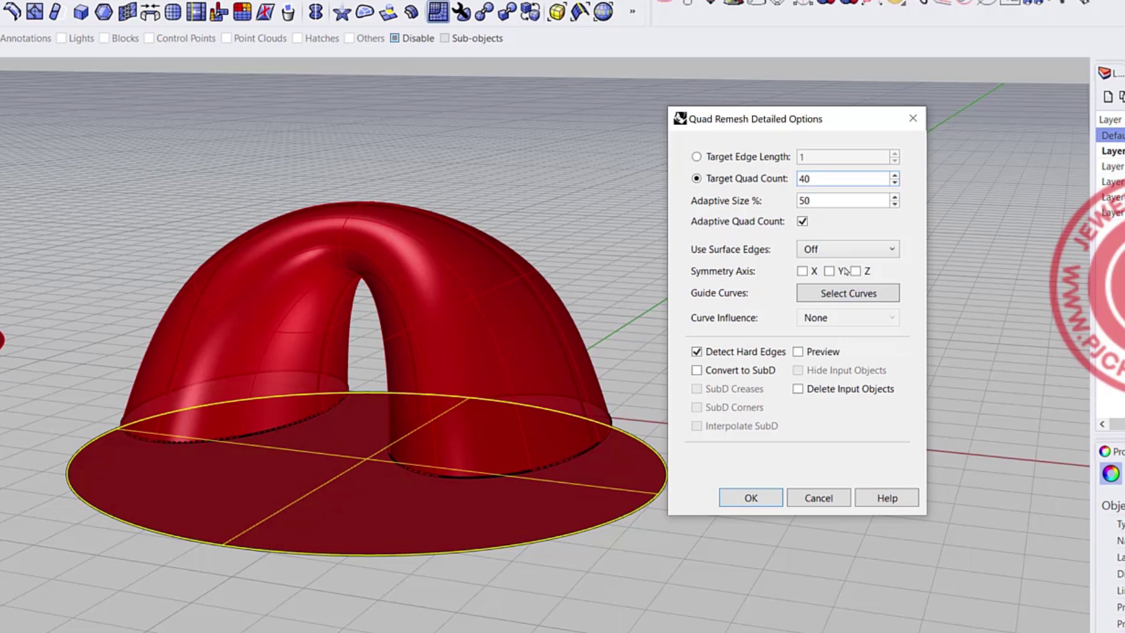
{"action": "left_click", "coordinate": [799, 352]}
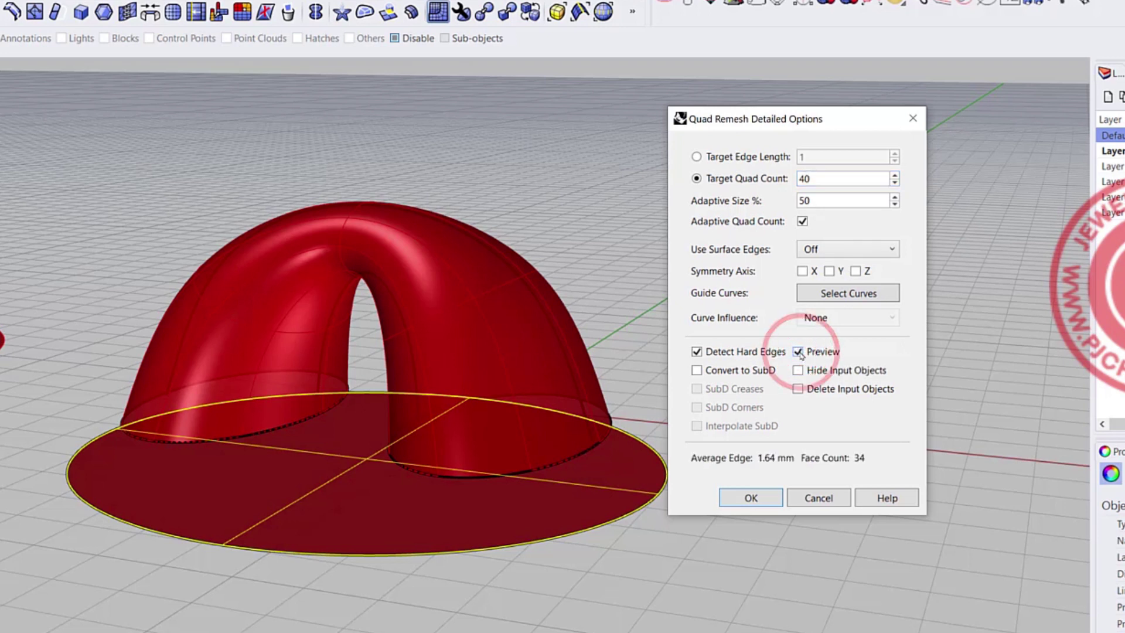
{"action": "left_click", "coordinate": [697, 370]}
{"action": "right_click_drag", "start_coordinate": [313, 351], "coordinate": [399, 627]}
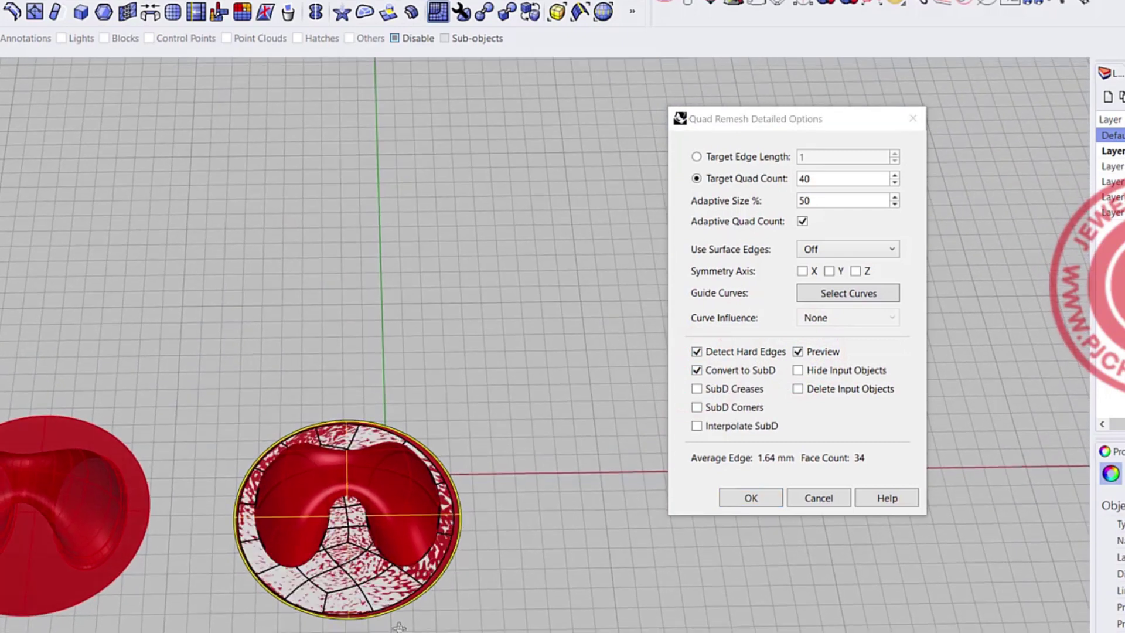
{"action": "scroll", "coordinate": [346, 522], "scroll_direction": "up", "scroll_amount": 5}
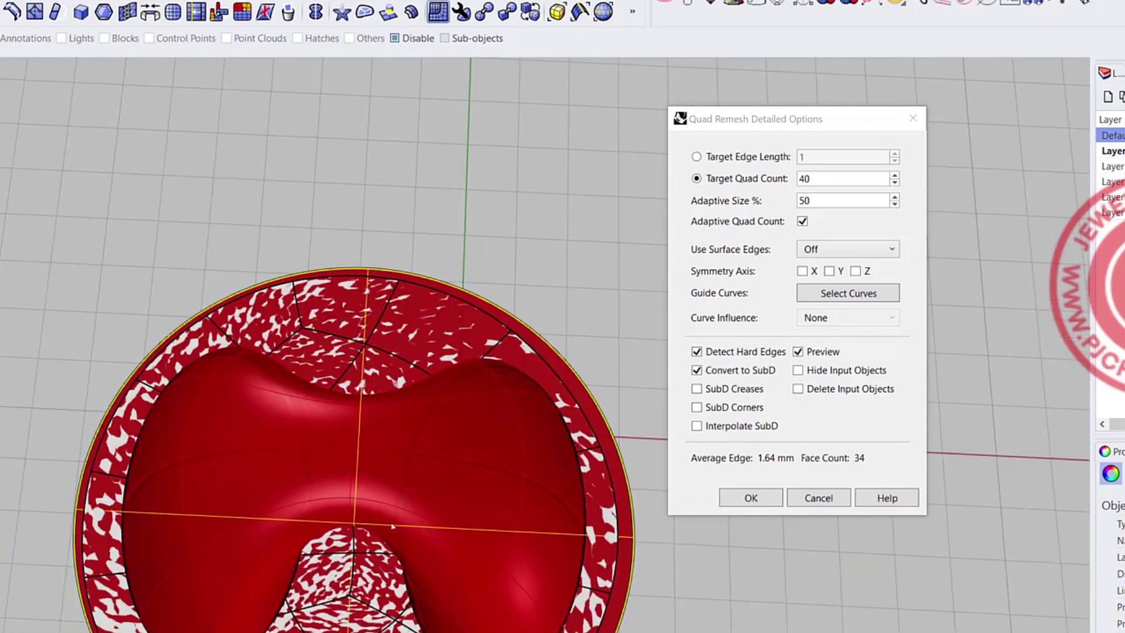
{"action": "scroll", "coordinate": [391, 465], "scroll_direction": "down", "scroll_amount": 2}
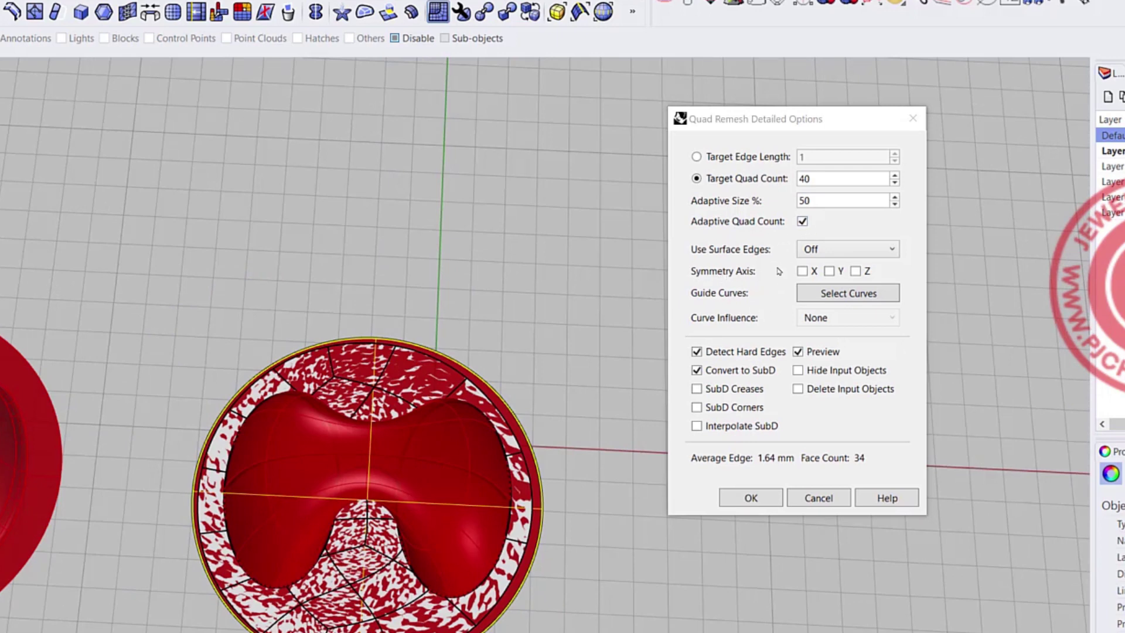
Turn on Y-axis symmetry for the remesh and create the SubD base.
{"action": "left_click", "coordinate": [834, 272]}
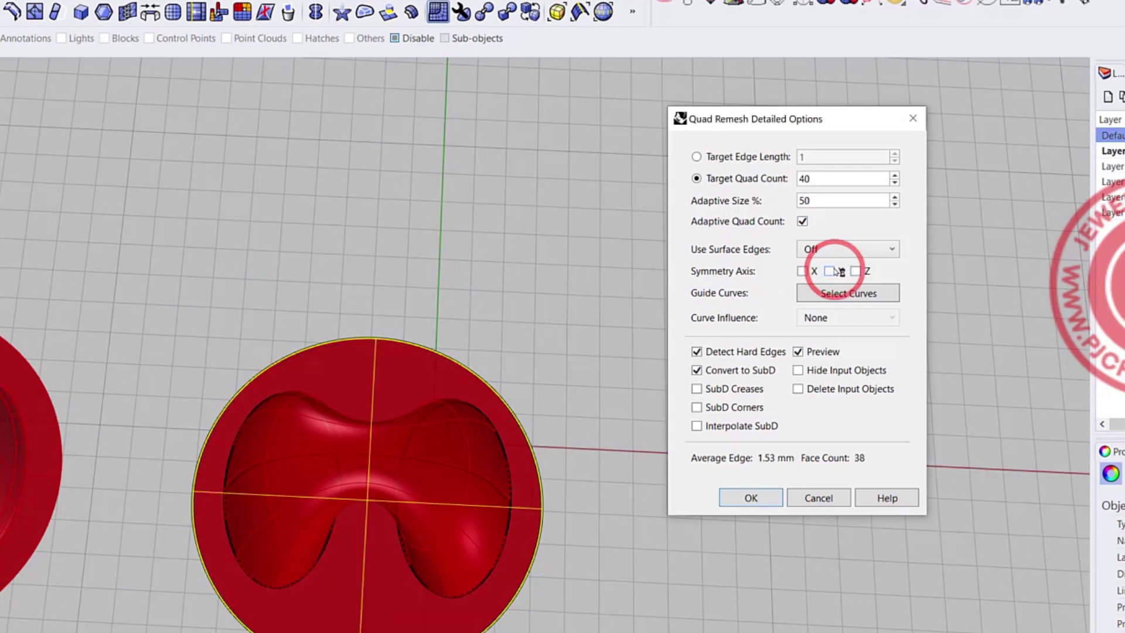
{"action": "right_click_drag", "start_coordinate": [603, 399], "coordinate": [405, 404]}
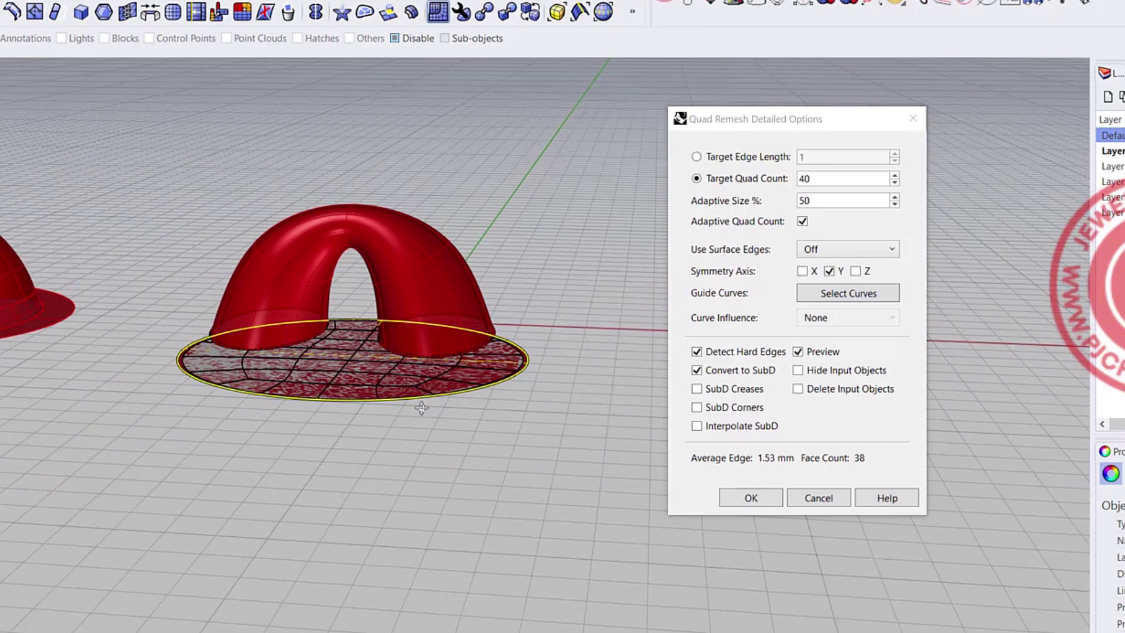
{"action": "scroll", "coordinate": [433, 378], "scroll_direction": "up", "scroll_amount": 5}
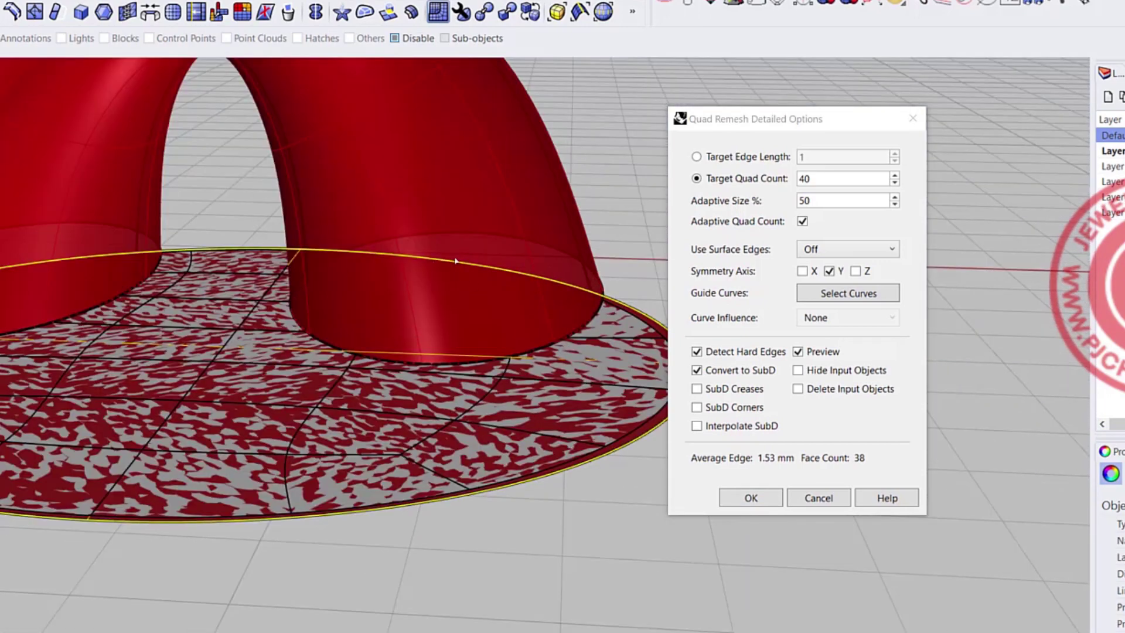
{"action": "left_click", "coordinate": [751, 498]}
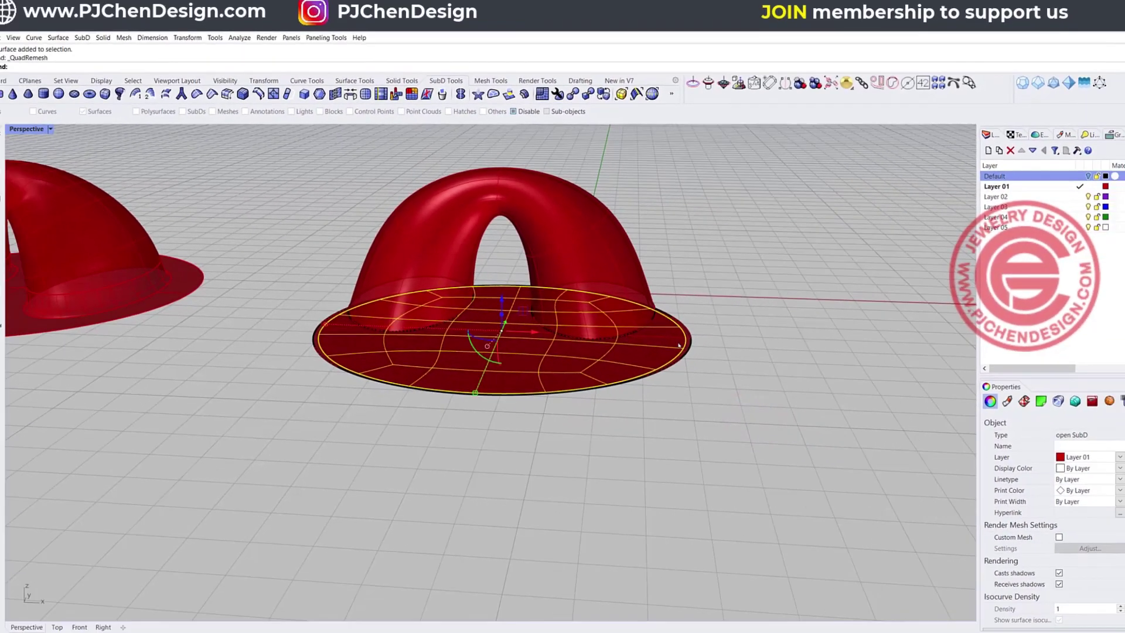
Delete the original planar base surface, keeping the oval curve and the remeshed SubD.
{"action": "left_click", "coordinate": [691, 331]}
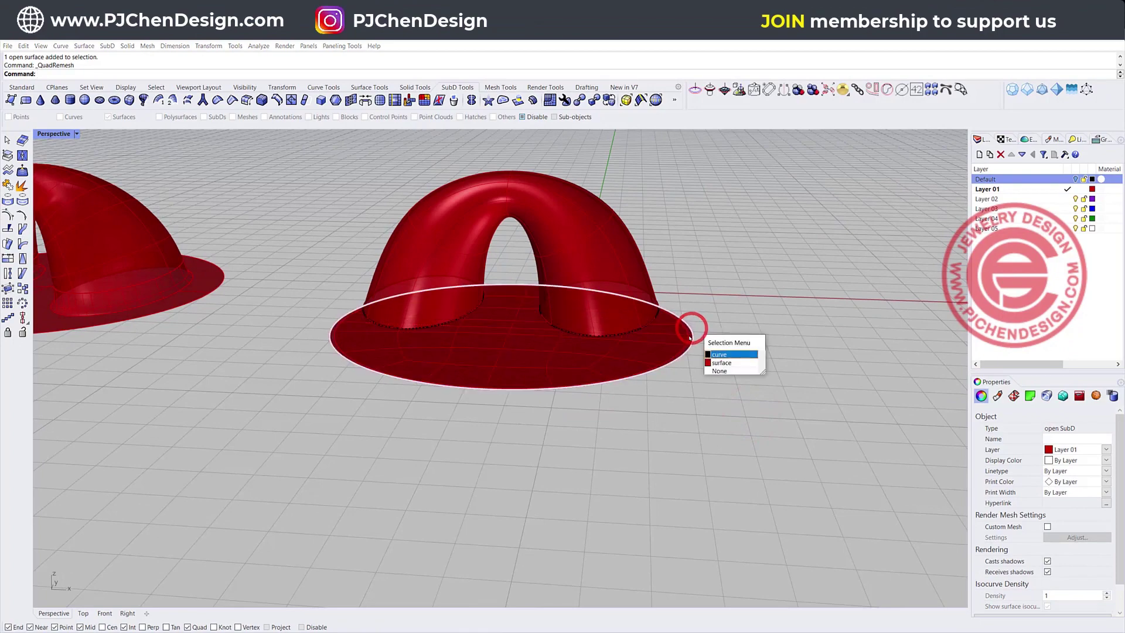
{"action": "left_click", "coordinate": [720, 368]}
{"action": "key", "text": "Delete"}
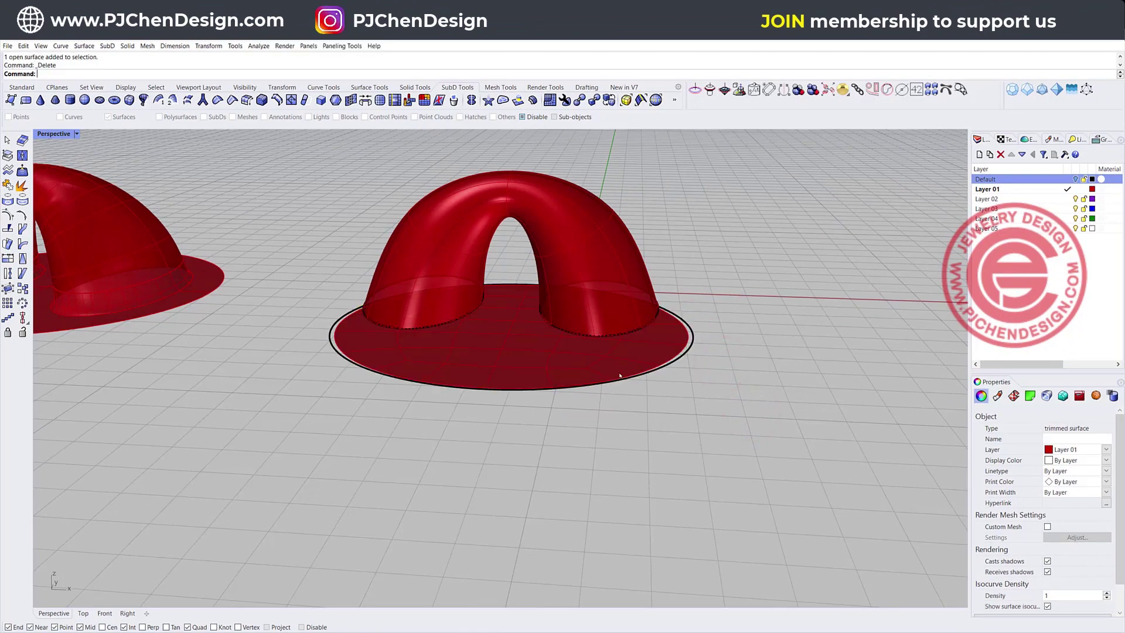
Scale up the SubD base uniformly so it extends well beyond the base oval curve.
{"action": "right_click_drag", "start_coordinate": [584, 364], "coordinate": [557, 416]}
{"action": "left_click", "coordinate": [554, 424]}
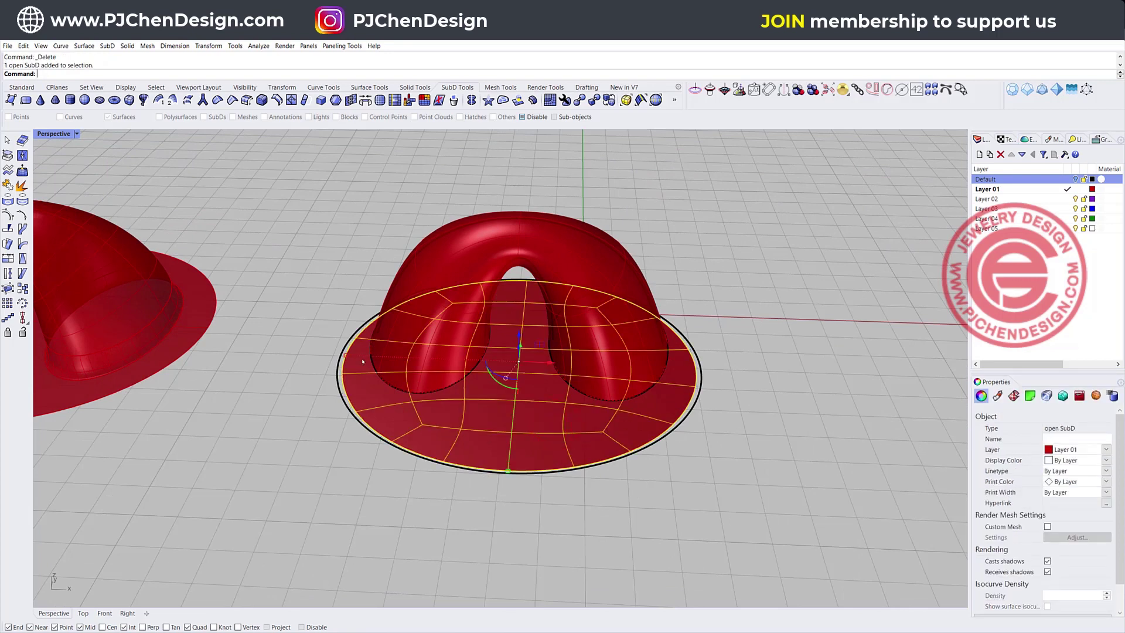
{"action": "left_click_drag", "start_coordinate": [347, 356], "coordinate": [266, 353], "text": "shift"}
{"action": "left_click", "coordinate": [854, 304]}
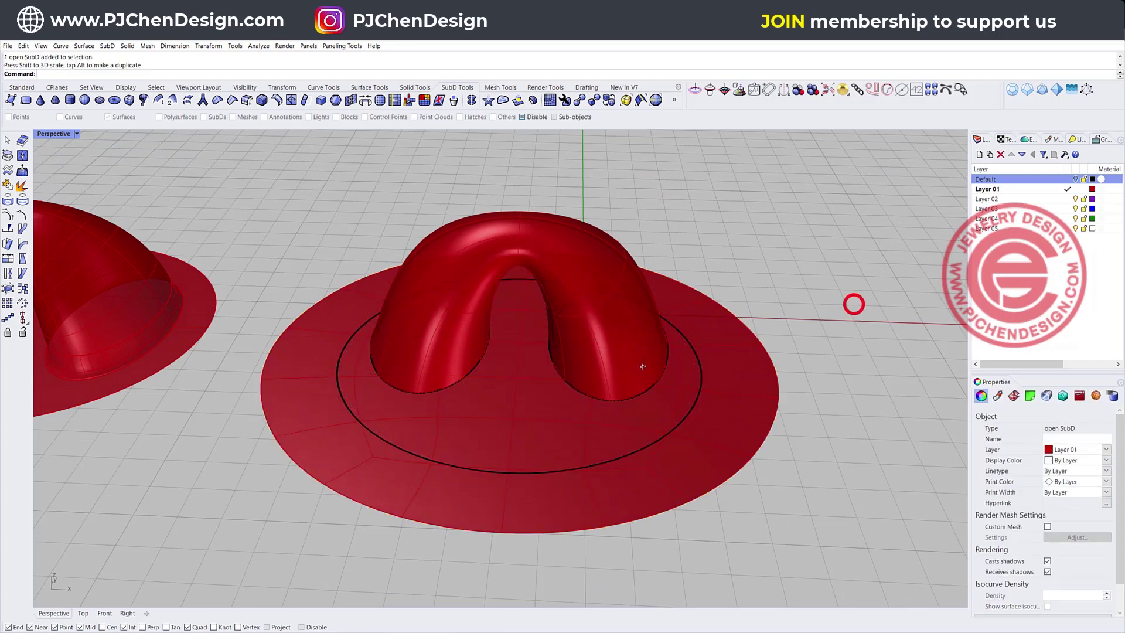
Filter selection to faces and delete the three SubD base faces beneath the arch's right leg.
{"action": "right_click_drag", "start_coordinate": [640, 370], "coordinate": [552, 333]}
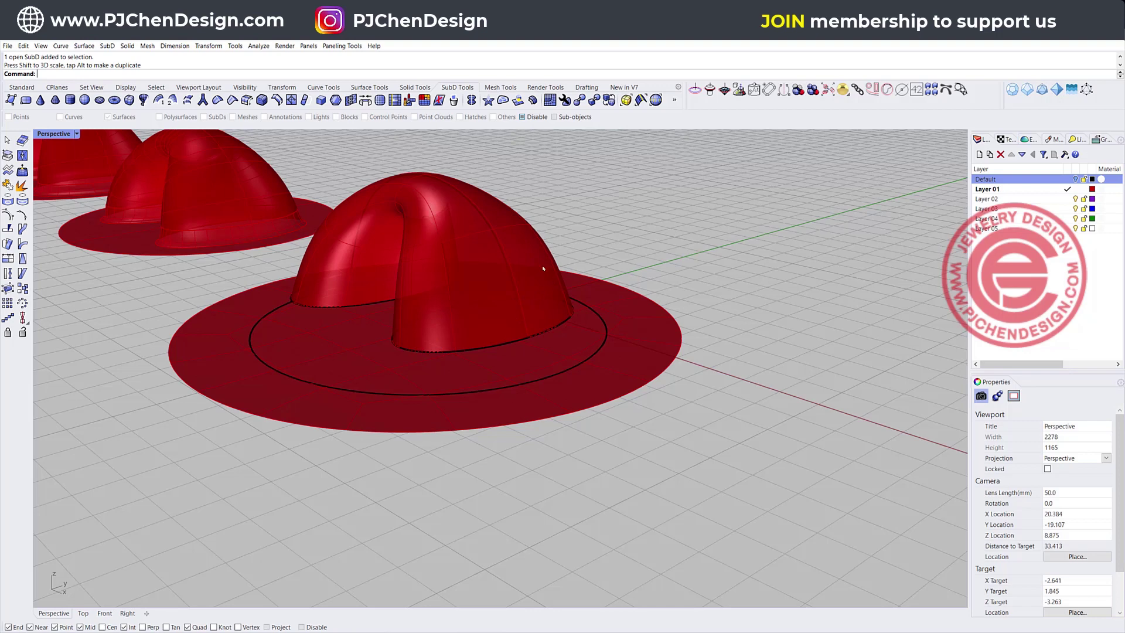
{"action": "right_click_drag", "start_coordinate": [544, 268], "coordinate": [580, 308]}
{"action": "left_click", "coordinate": [580, 307]}
{"action": "left_click", "coordinate": [707, 238]}
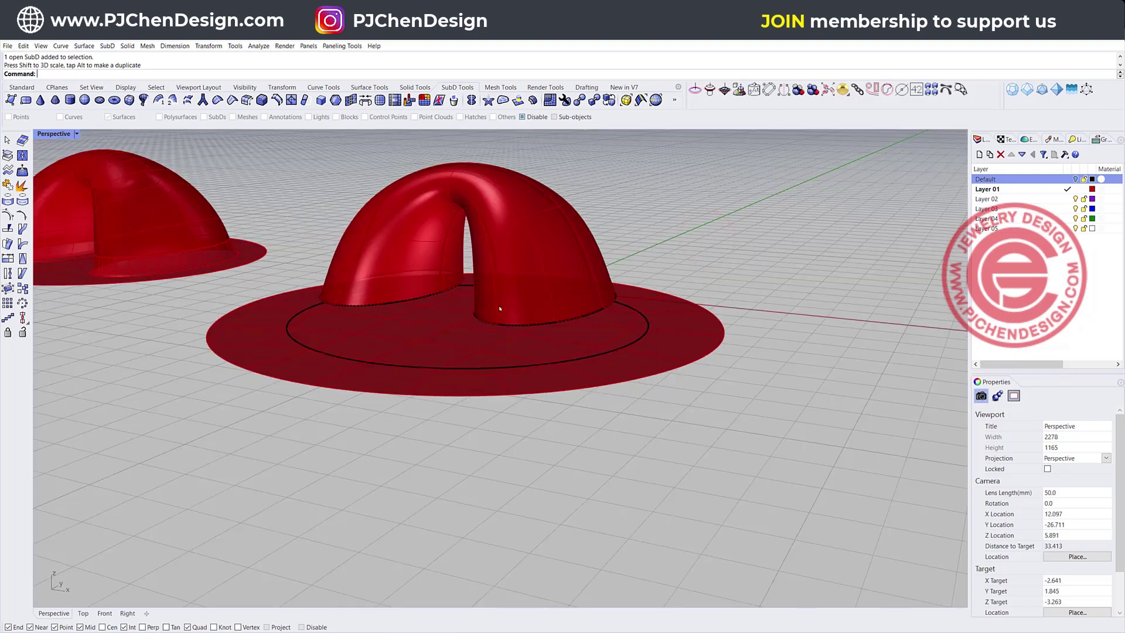
{"action": "right_click_drag", "start_coordinate": [623, 282], "coordinate": [528, 368]}
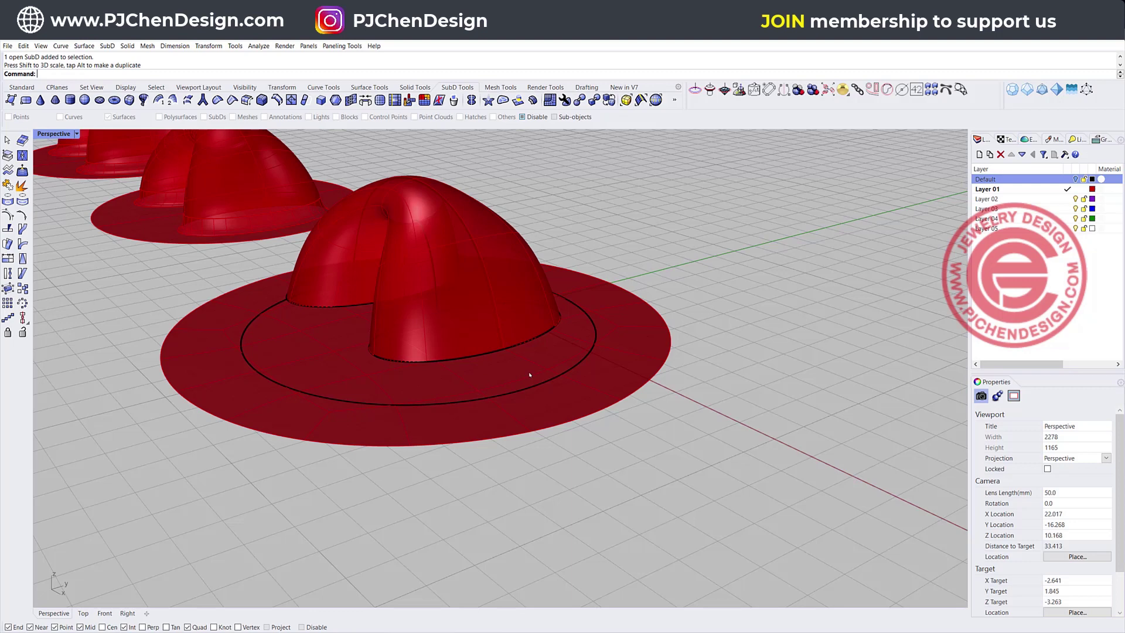
{"action": "left_click", "coordinate": [675, 100]}
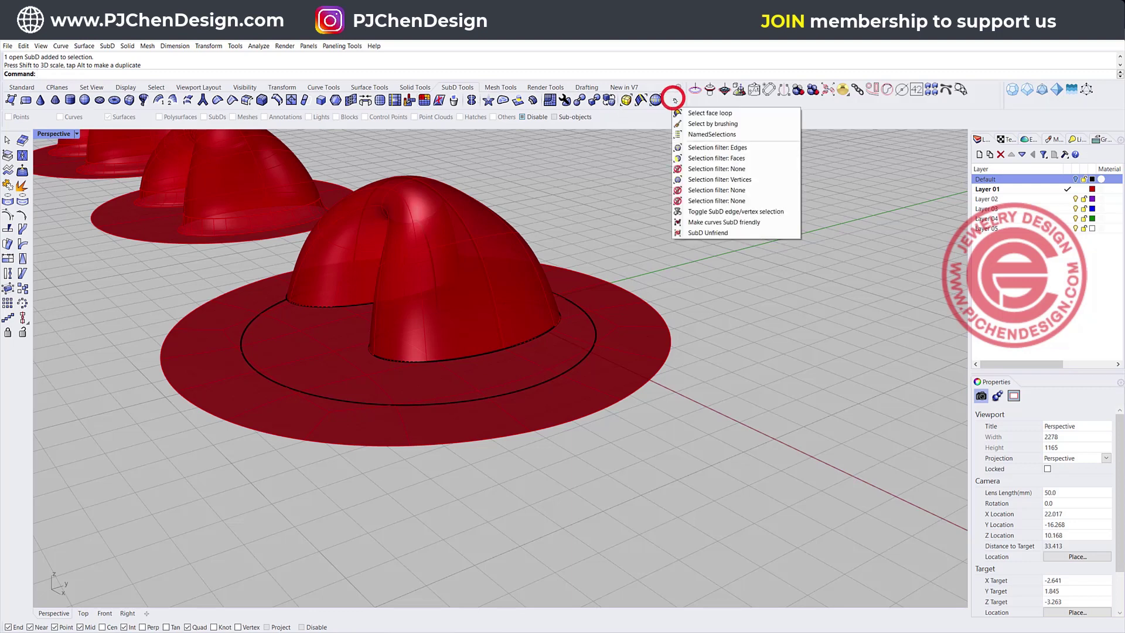
{"action": "left_click", "coordinate": [727, 159]}
{"action": "left_click", "coordinate": [433, 382]}
{"action": "left_click", "coordinate": [493, 365], "text": "shift"}
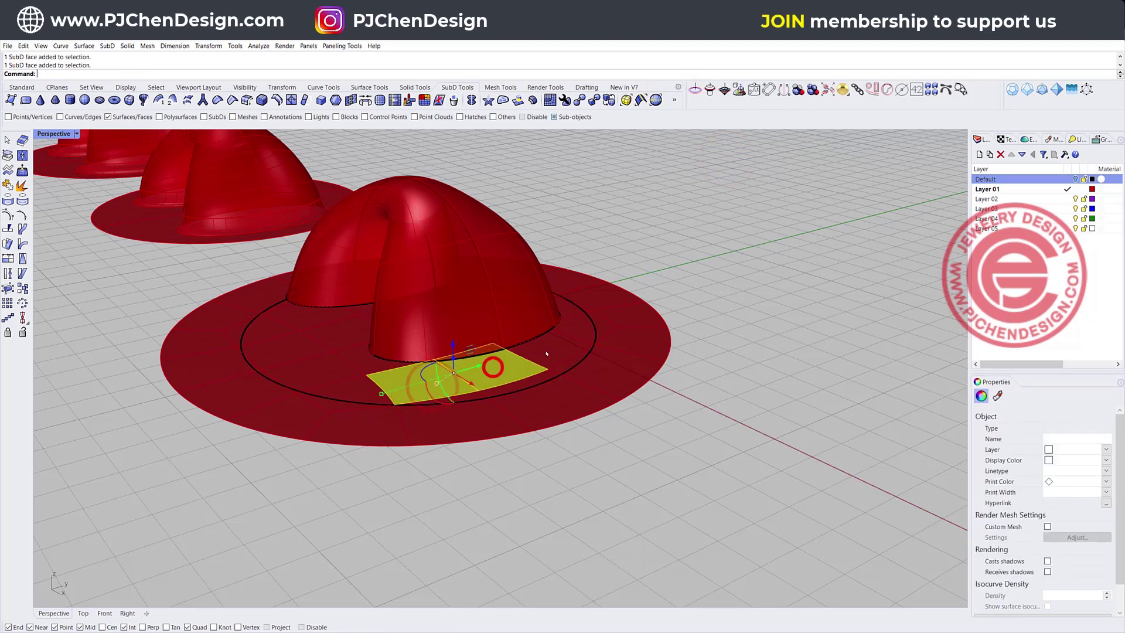
{"action": "left_click", "coordinate": [546, 350], "text": "shift"}
{"action": "key", "text": "Delete"}
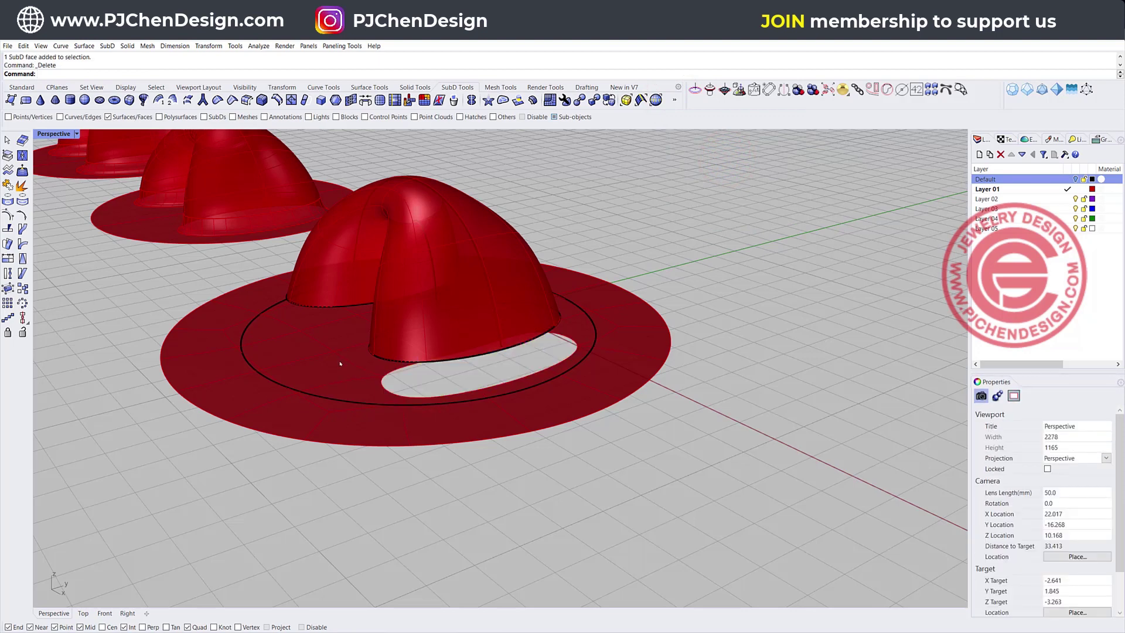
Delete the three matching SubD base faces beneath the arch's left leg to open a second hole.
{"action": "right_click_drag", "start_coordinate": [337, 366], "coordinate": [462, 371]}
{"action": "left_click", "coordinate": [432, 338]}
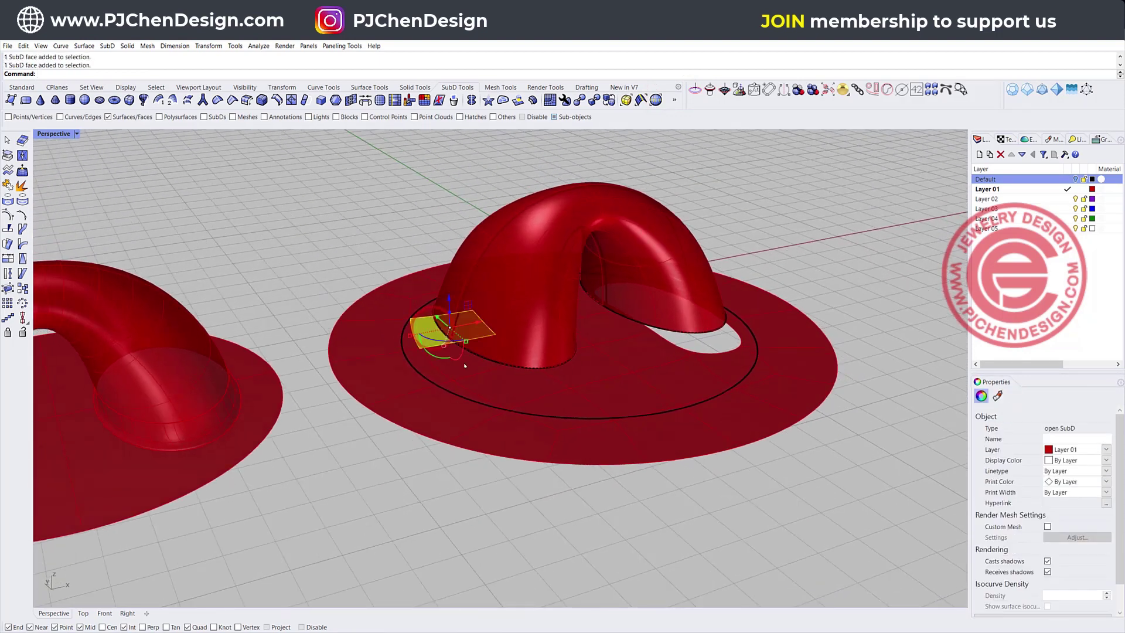
{"action": "left_click", "coordinate": [463, 364], "text": "shift"}
{"action": "left_click", "coordinate": [497, 384], "text": "shift"}
{"action": "key", "text": "Delete"}
Start bridging the SubDs with the EdgeLoop option, using the right leg's whole bottom edge as the first set.
{"action": "right_click_drag", "start_coordinate": [497, 382], "coordinate": [601, 340]}
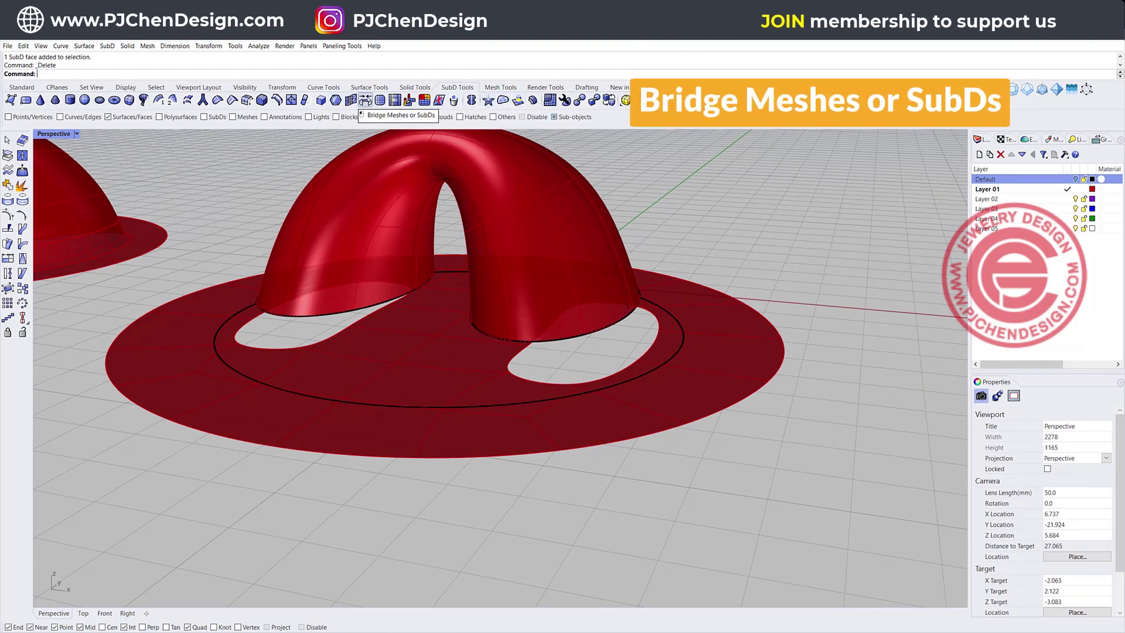
{"action": "left_click", "coordinate": [363, 101]}
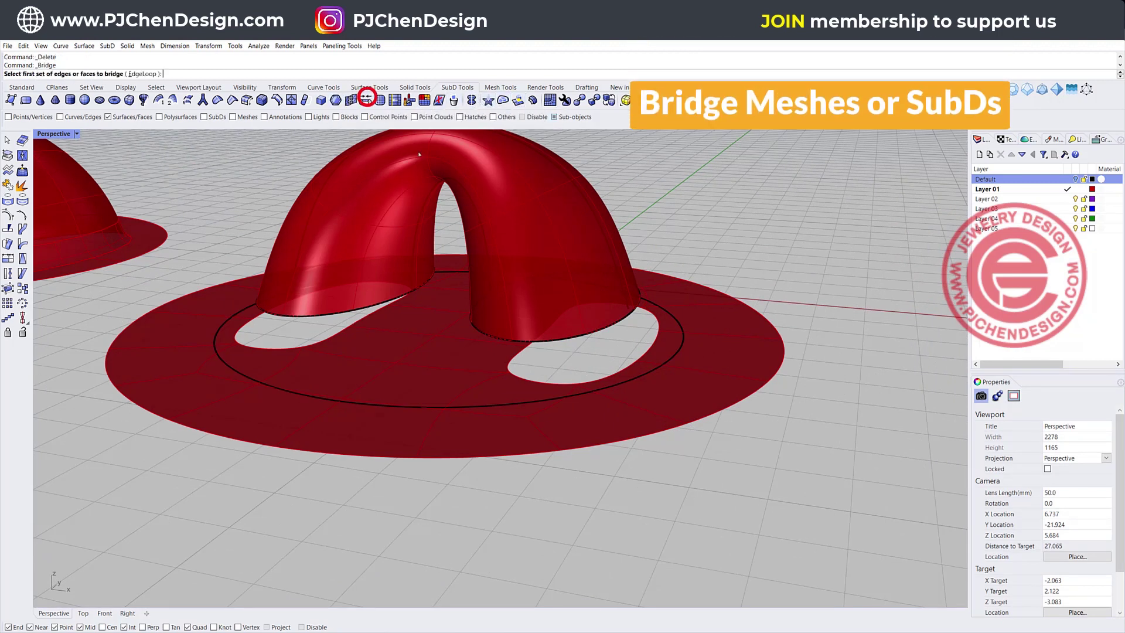
{"action": "left_click", "coordinate": [572, 338]}
{"action": "left_click", "coordinate": [500, 340]}
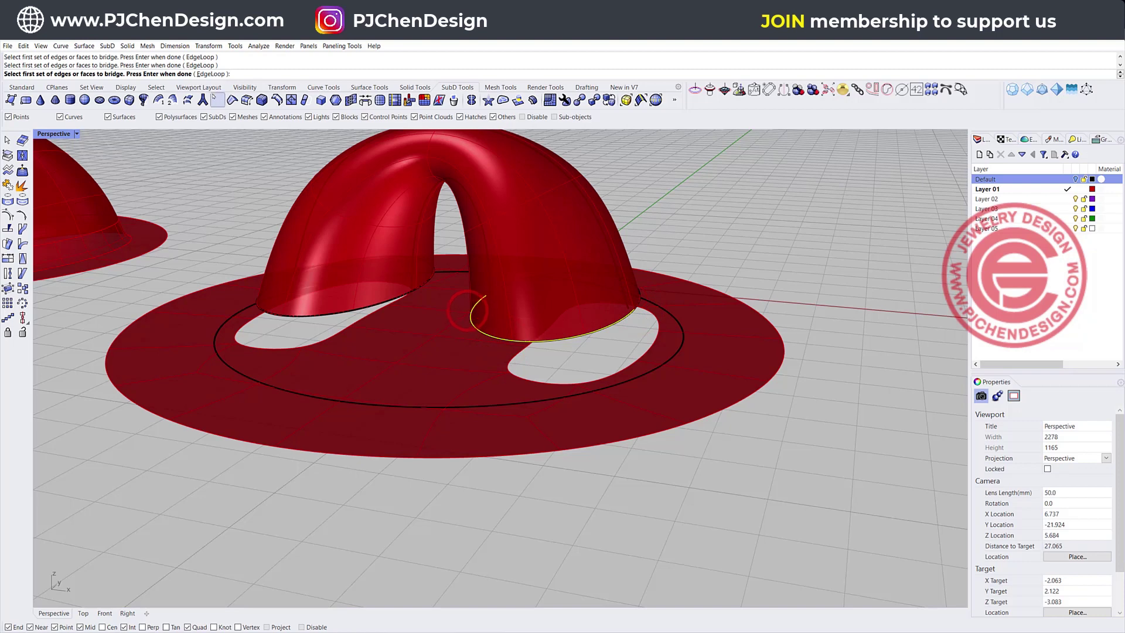
{"action": "left_click", "coordinate": [210, 75]}
{"action": "left_click", "coordinate": [605, 335]}
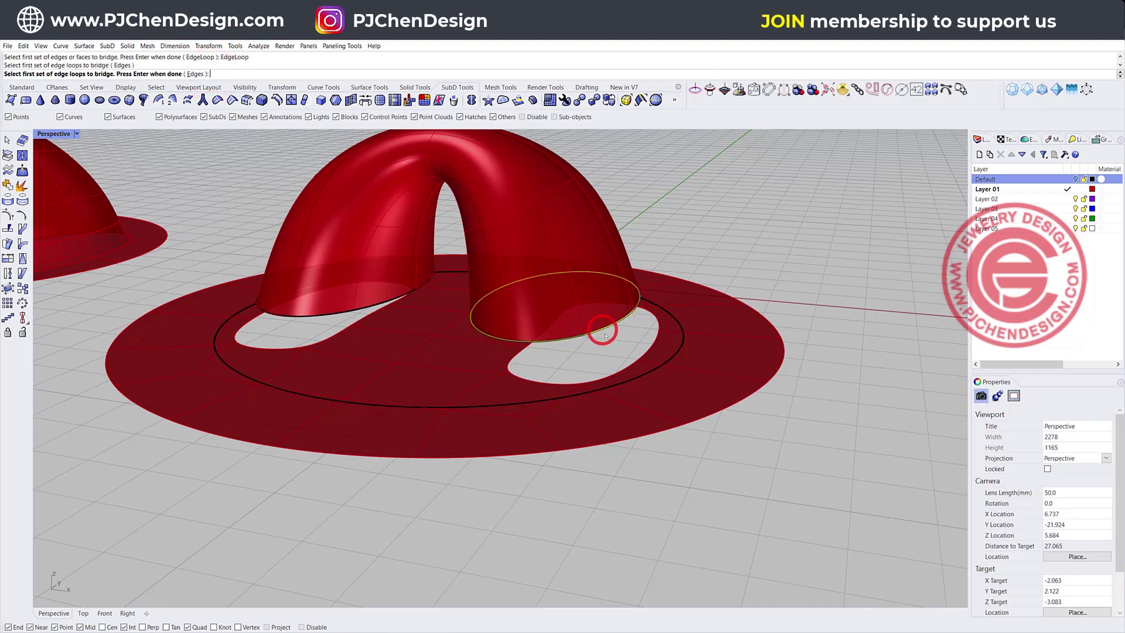
{"action": "key", "text": "Return"}
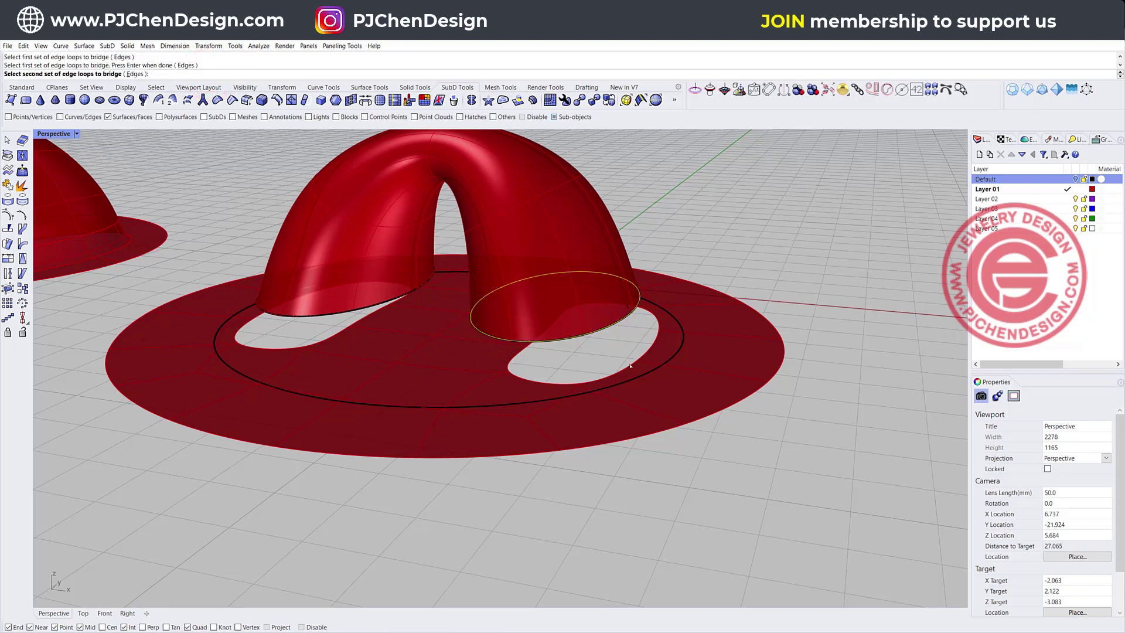
Bridge the right leg to the edge loop of the base hole beneath it, adjusting the segments with Join on and Crease off.
{"action": "left_click", "coordinate": [630, 365]}
{"action": "right_click_drag", "start_coordinate": [588, 376], "coordinate": [623, 395]}
{"action": "key", "text": "Return"}
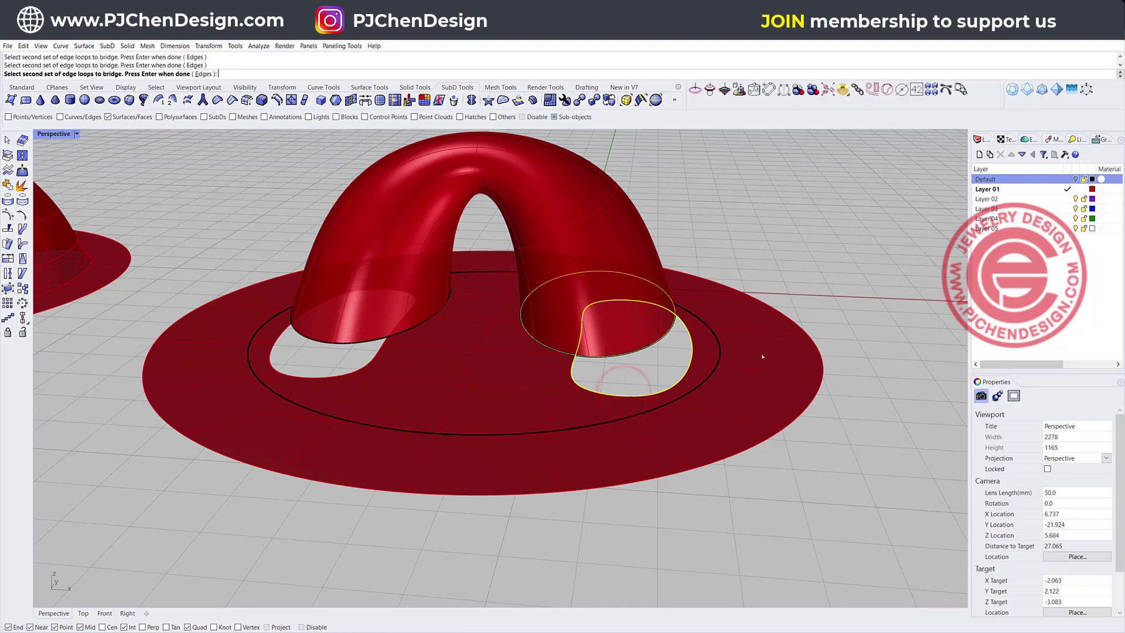
{"action": "right_click_drag", "start_coordinate": [713, 350], "coordinate": [752, 299]}
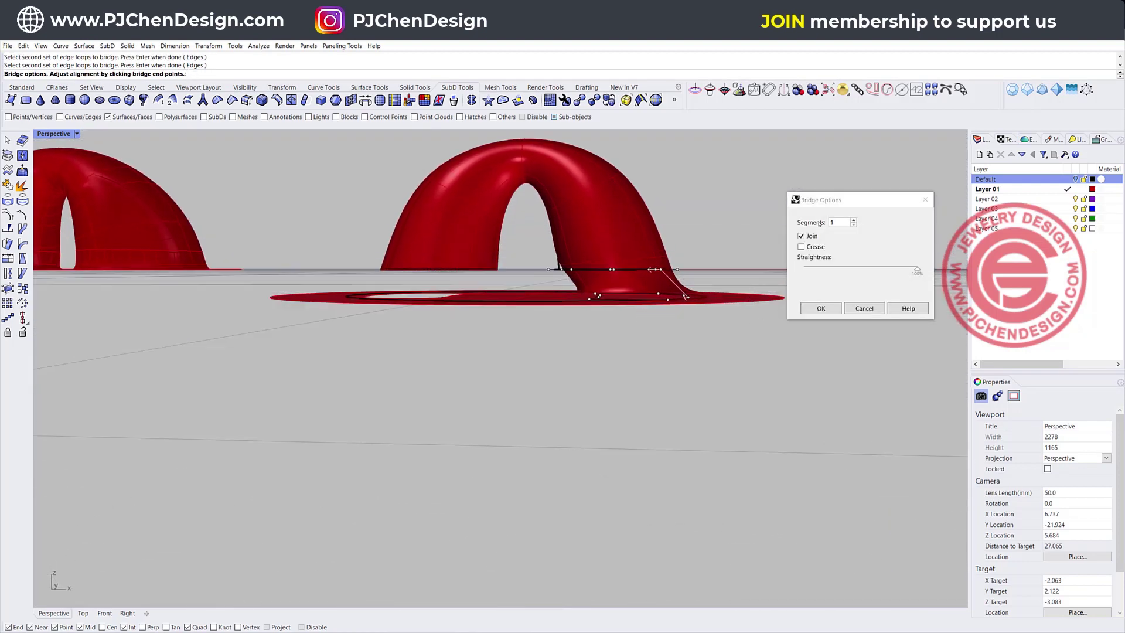
{"action": "left_click", "coordinate": [853, 224]}
{"action": "left_click", "coordinate": [813, 306]}
{"action": "right_click_drag", "start_coordinate": [731, 240], "coordinate": [637, 280]}
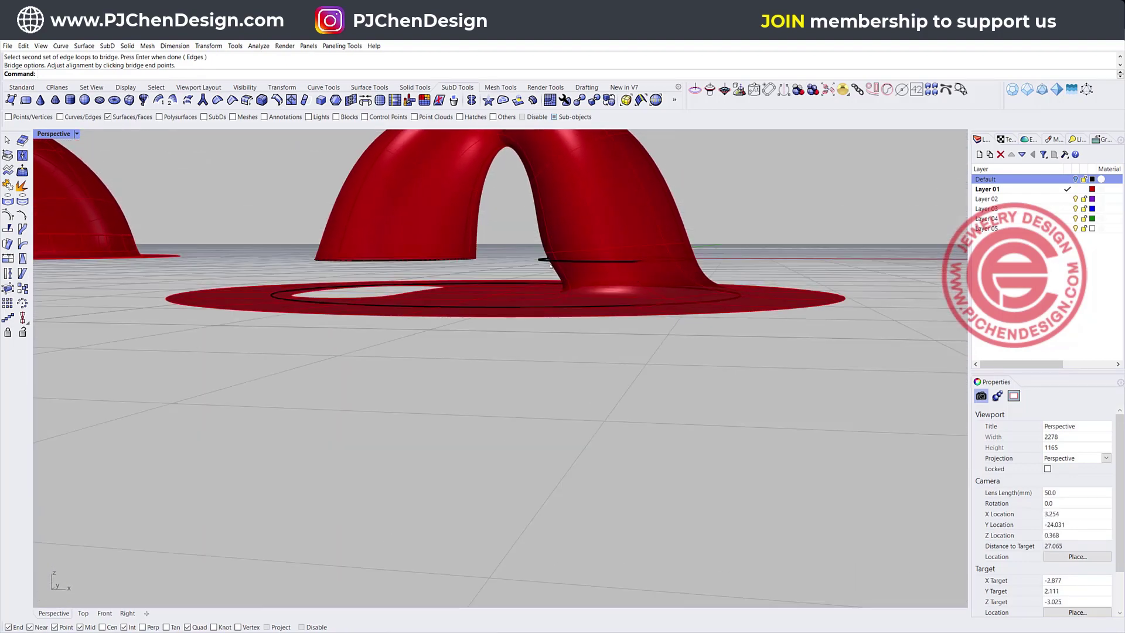
Filter selection to edges and scale the right leg's lowest edge loop above the bridge inward, leaving out the nearby curve.
{"action": "left_click", "coordinate": [675, 99]}
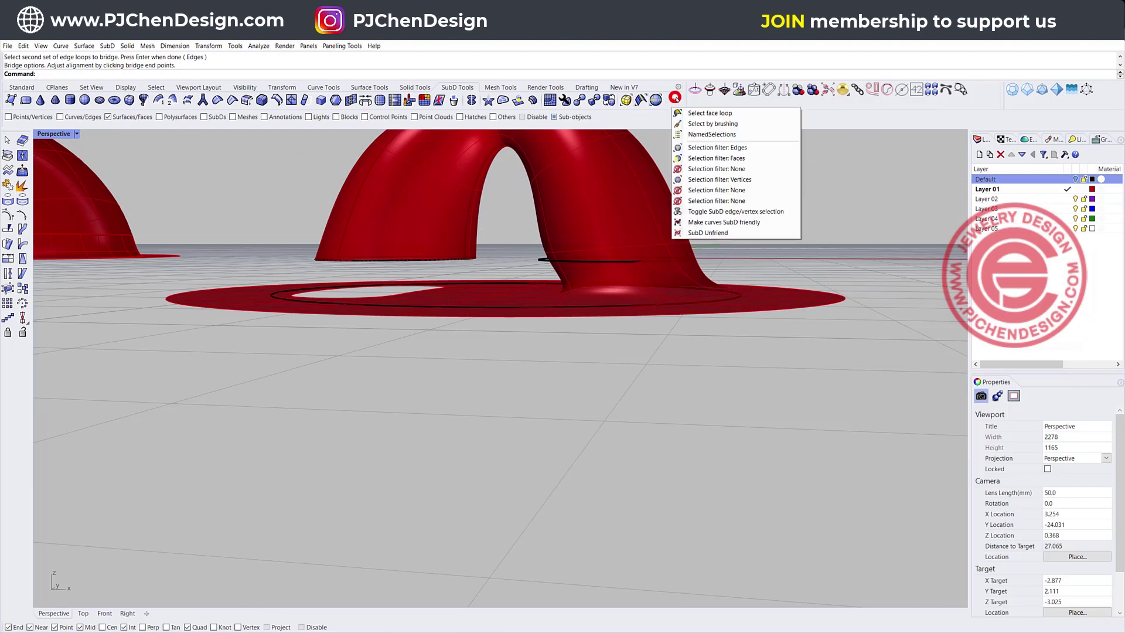
{"action": "left_click", "coordinate": [713, 156]}
{"action": "left_click_drag", "start_coordinate": [511, 223], "coordinate": [747, 266]}
{"action": "scroll", "coordinate": [691, 270], "scroll_direction": "up", "scroll_amount": 3}
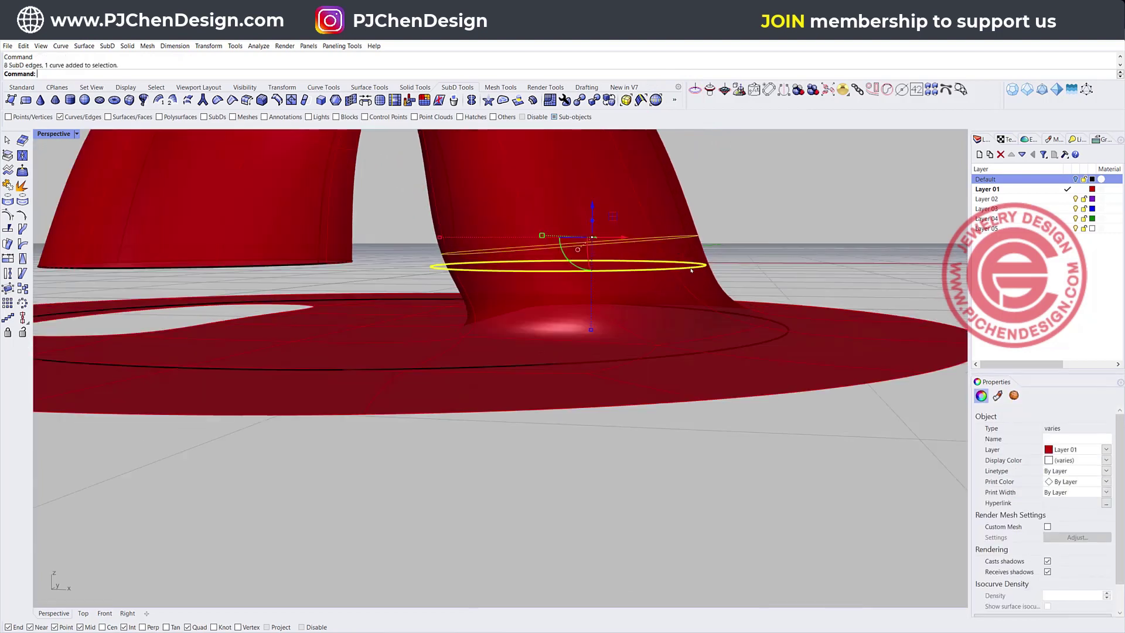
{"action": "left_click", "coordinate": [694, 269], "text": "ctrl"}
{"action": "left_click_drag", "start_coordinate": [440, 237], "coordinate": [487, 256]}
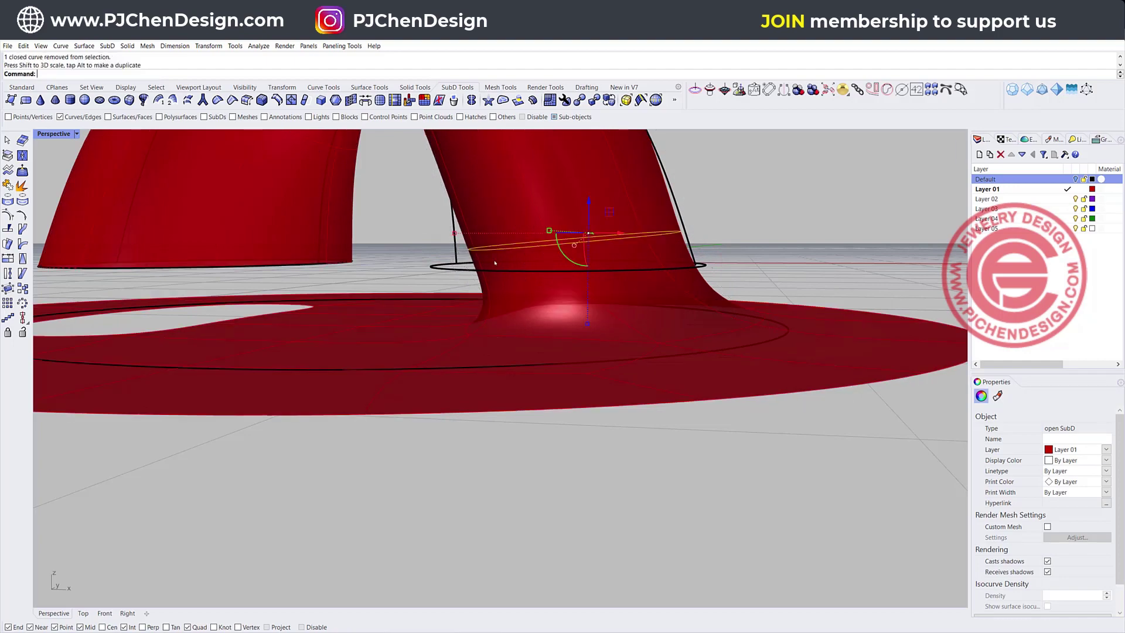
{"action": "left_click", "coordinate": [766, 212]}
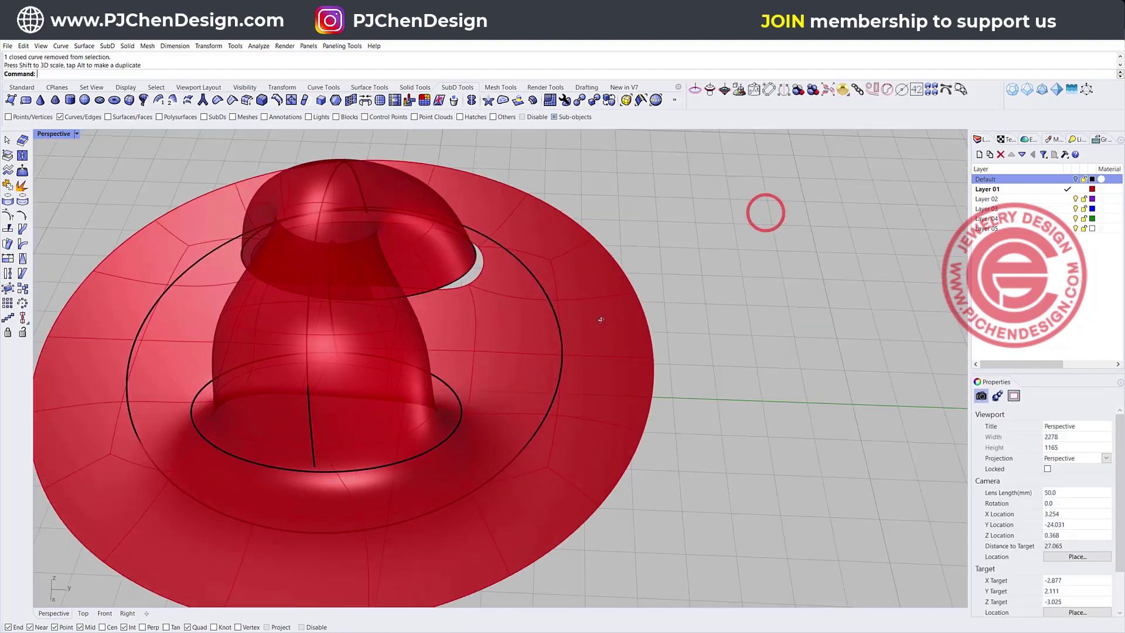
{"action": "right_click_drag", "start_coordinate": [601, 319], "coordinate": [732, 283]}
Reflect the SubD in the Top view across the base's upper and lower quadrants, flipping the primary side to the bridged right half.
{"action": "double_click", "coordinate": [61, 135]}
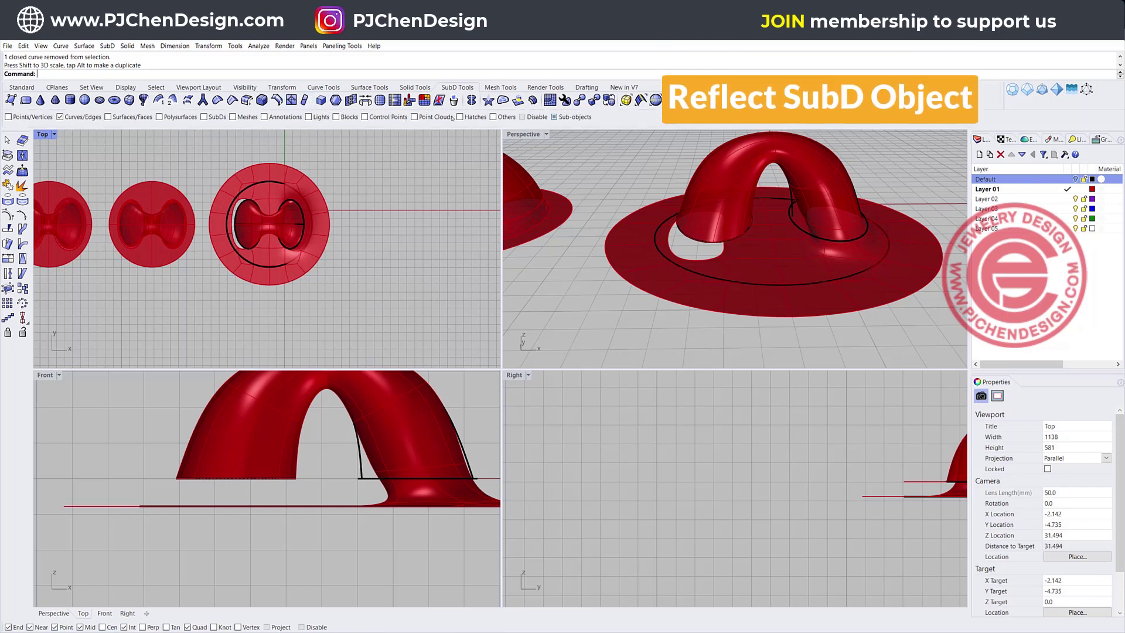
{"action": "left_click", "coordinate": [471, 101]}
{"action": "left_click", "coordinate": [297, 187]}
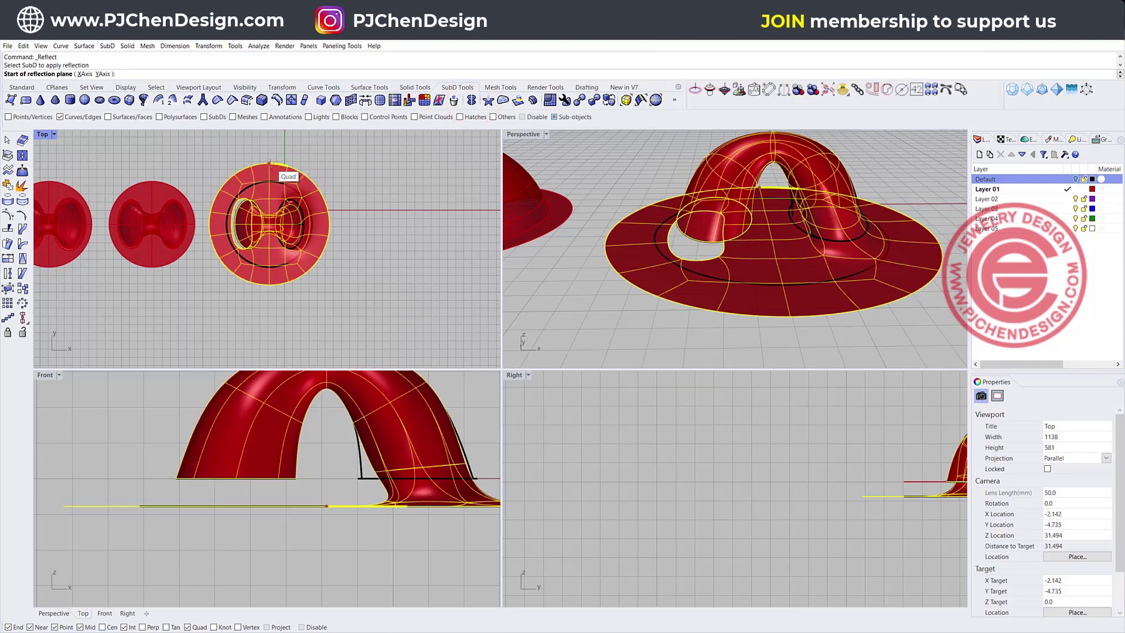
{"action": "left_click", "coordinate": [270, 163]}
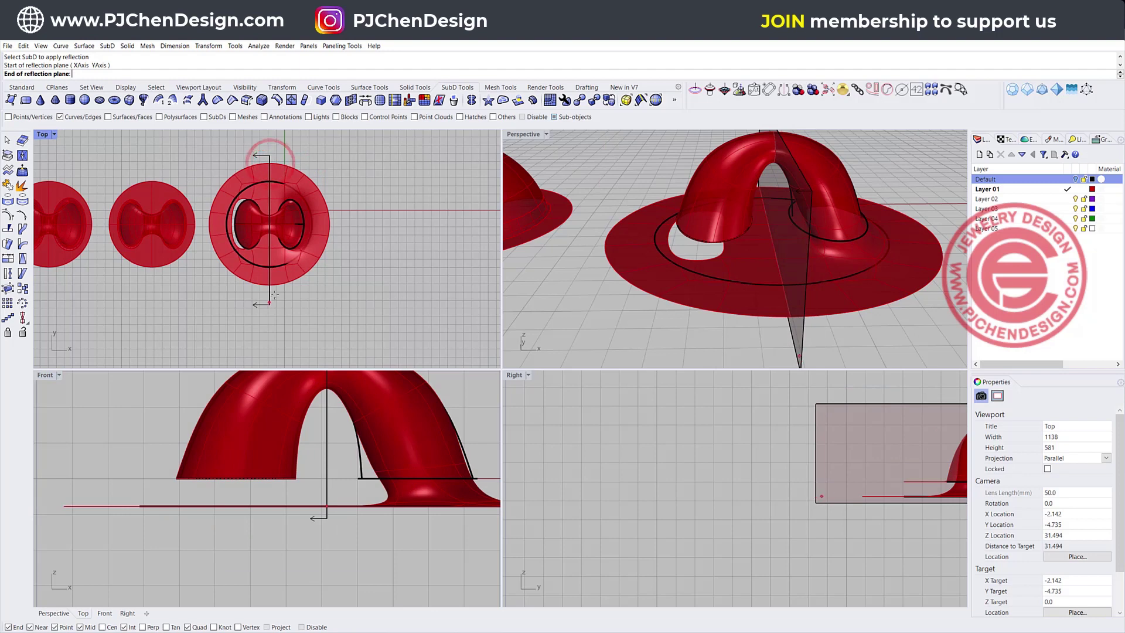
{"action": "left_click", "coordinate": [270, 285]}
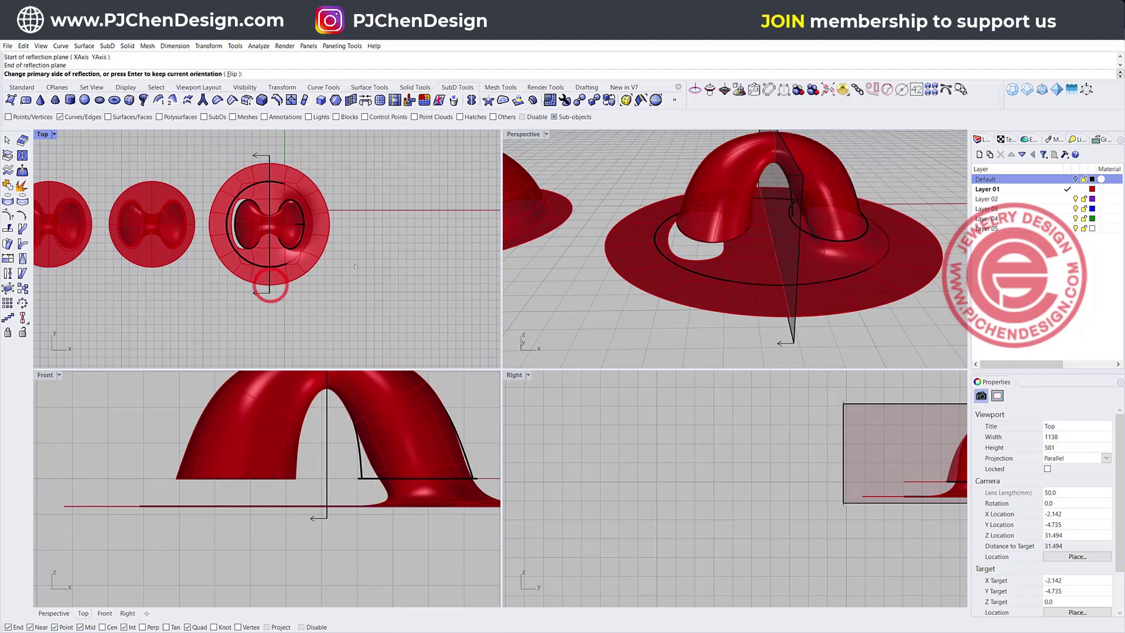
{"action": "left_click", "coordinate": [232, 74]}
{"action": "key", "text": "Return"}
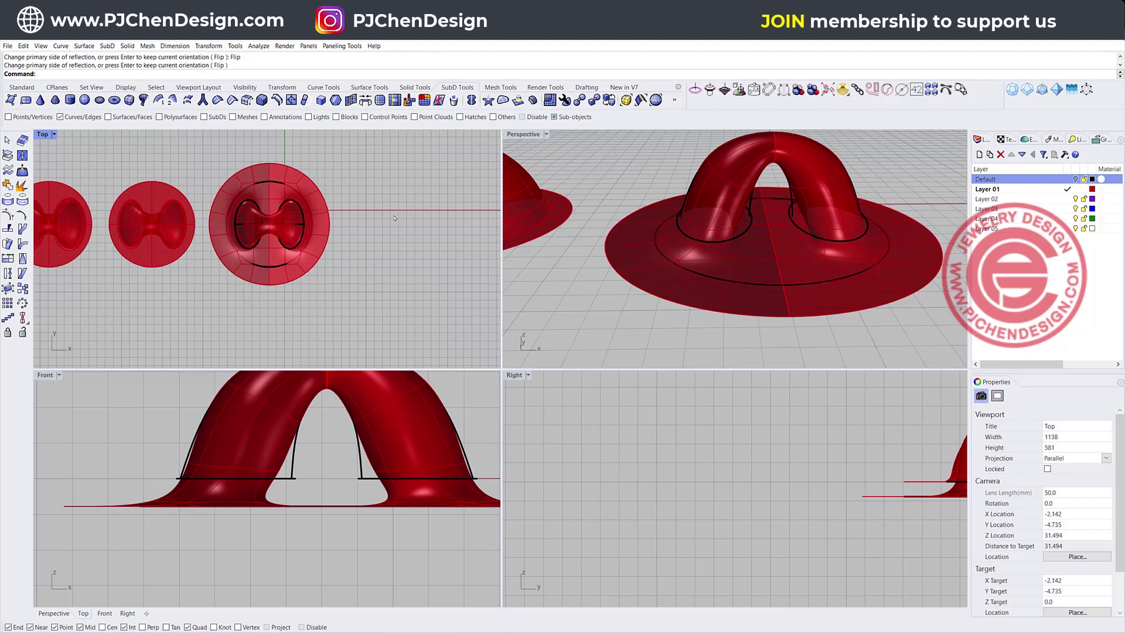
{"action": "right_click", "coordinate": [411, 256]}
Maximize the Perspective view with all three arch models in frame and set its display mode to Rendered.
{"action": "left_click", "coordinate": [524, 131]}
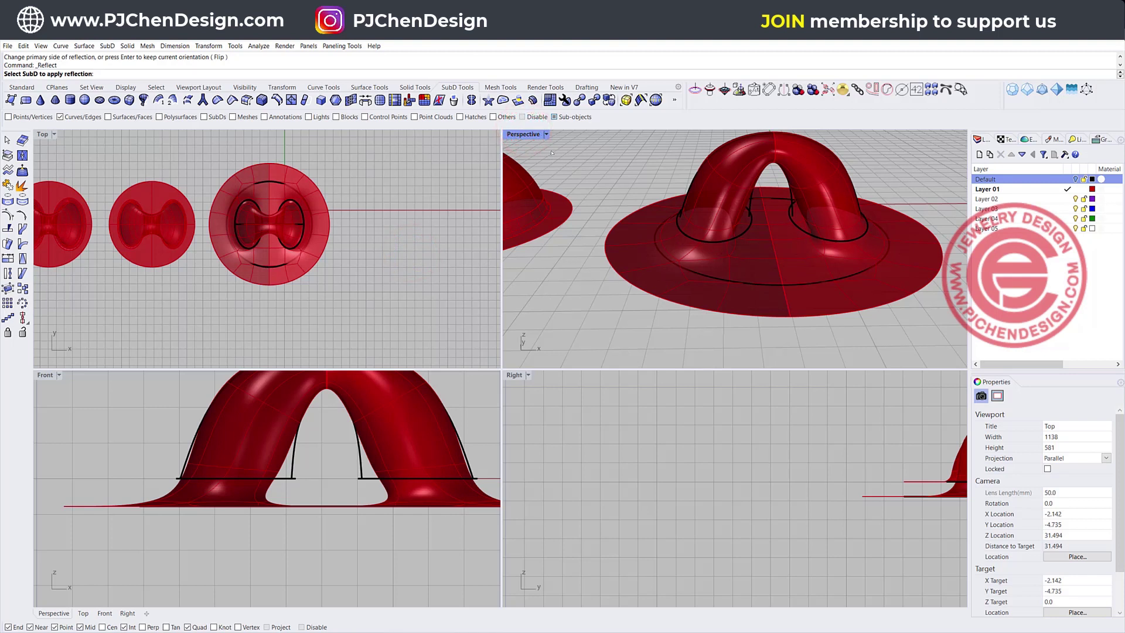
{"action": "double_click", "coordinate": [532, 132]}
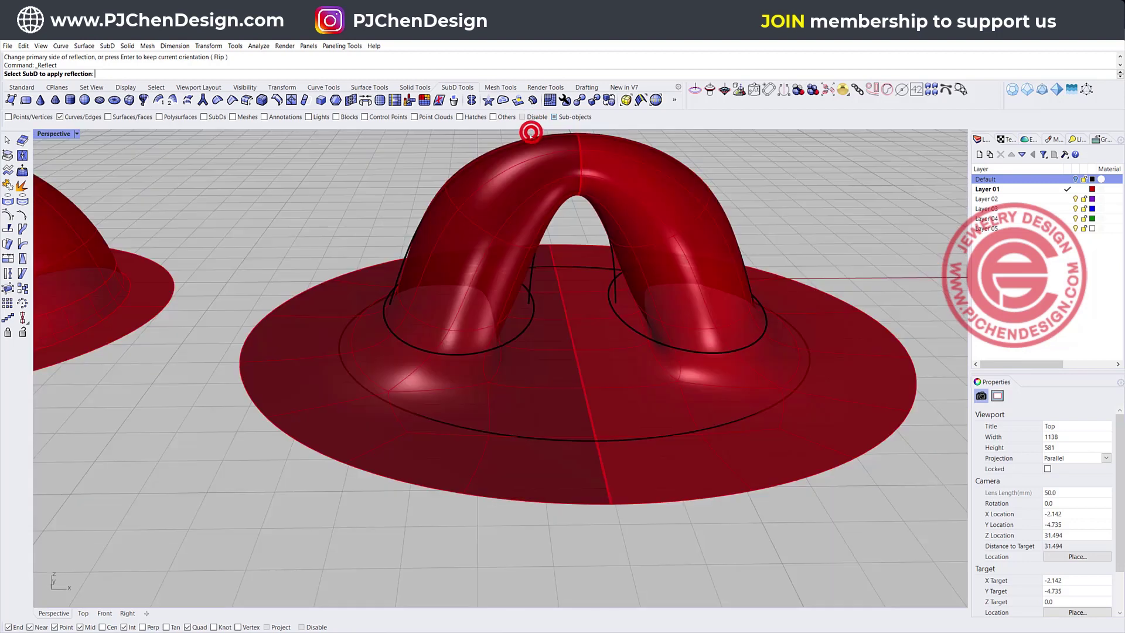
{"action": "scroll", "coordinate": [260, 183], "scroll_direction": "down", "scroll_amount": 5}
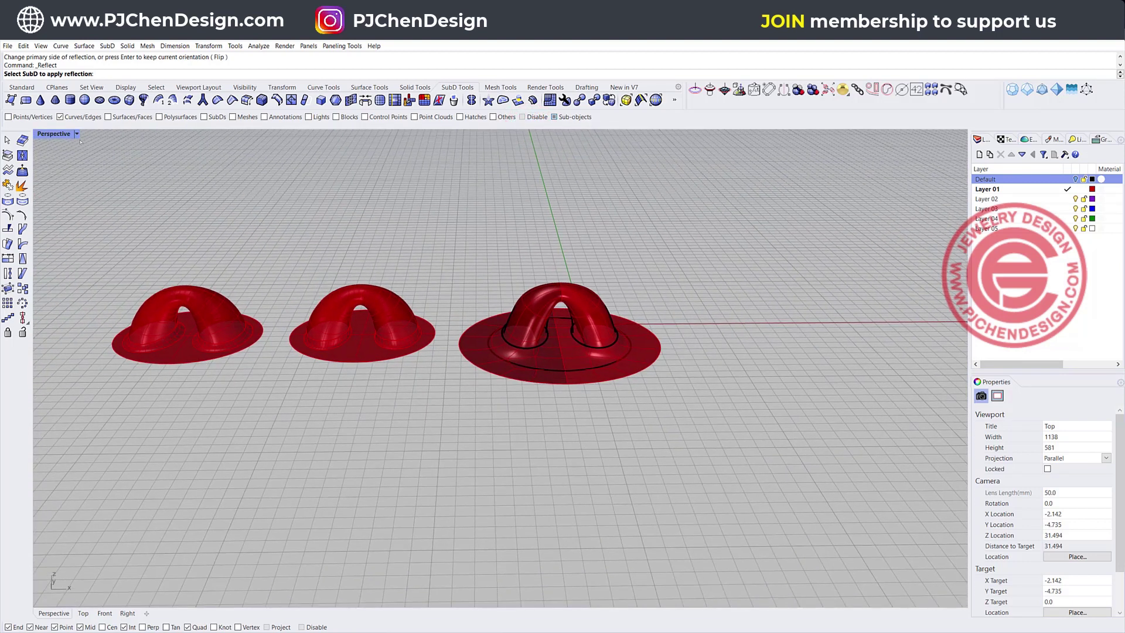
{"action": "left_click", "coordinate": [78, 133]}
{"action": "left_click", "coordinate": [72, 193]}
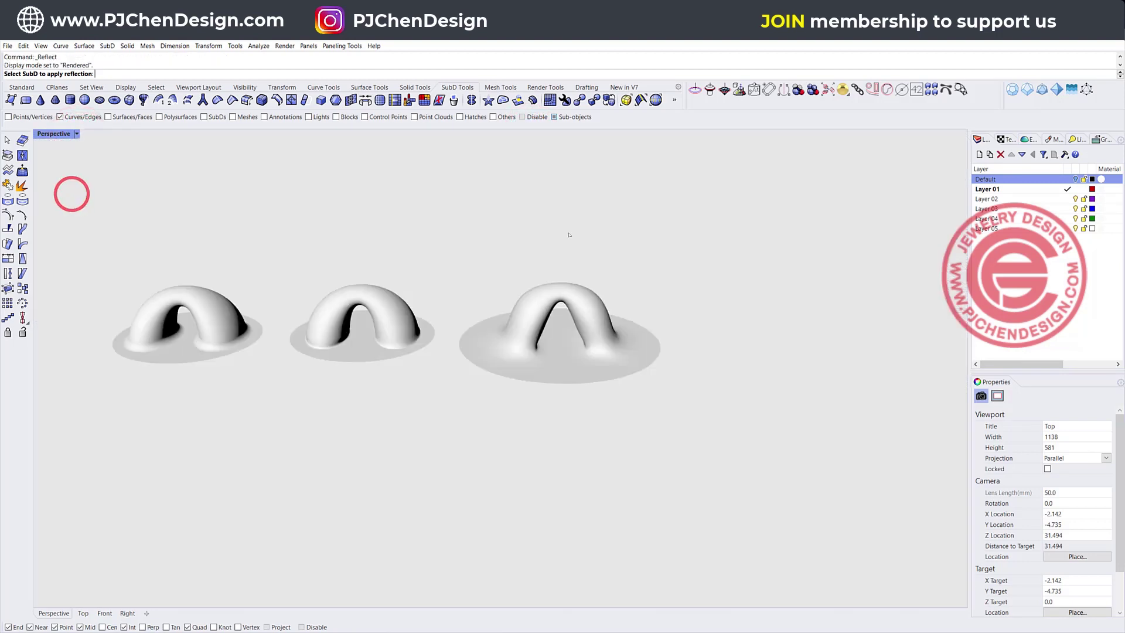
Examine the leg-to-base transitions of the reflected SubD arch and compare them with those of the other two arch models.
{"action": "scroll", "coordinate": [564, 353], "scroll_direction": "up", "scroll_amount": 5}
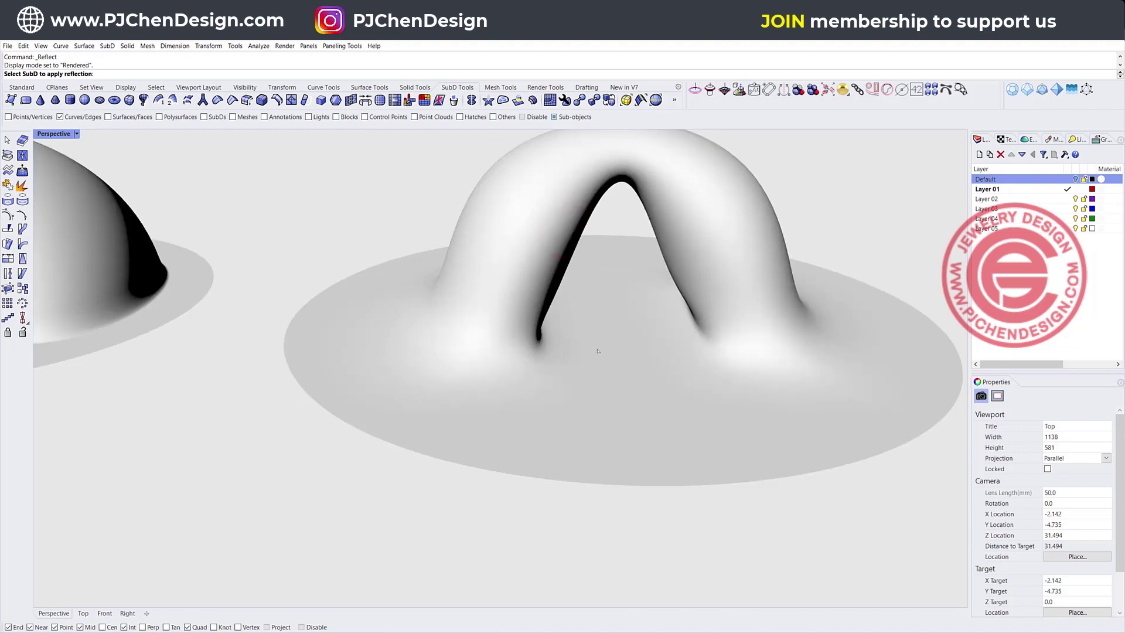
{"action": "right_click_drag", "start_coordinate": [597, 350], "coordinate": [444, 268]}
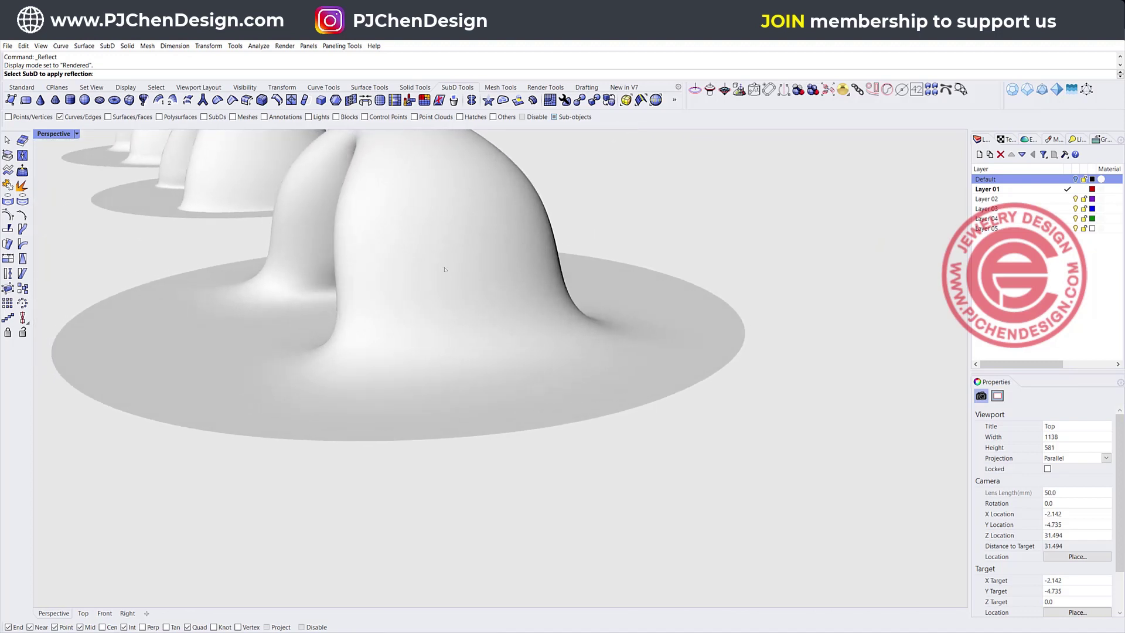
{"action": "right_click_drag", "start_coordinate": [495, 379], "coordinate": [582, 338]}
{"action": "scroll", "coordinate": [612, 315], "scroll_direction": "down", "scroll_amount": 3}
{"action": "scroll", "coordinate": [406, 445], "scroll_direction": "up", "scroll_amount": 5}
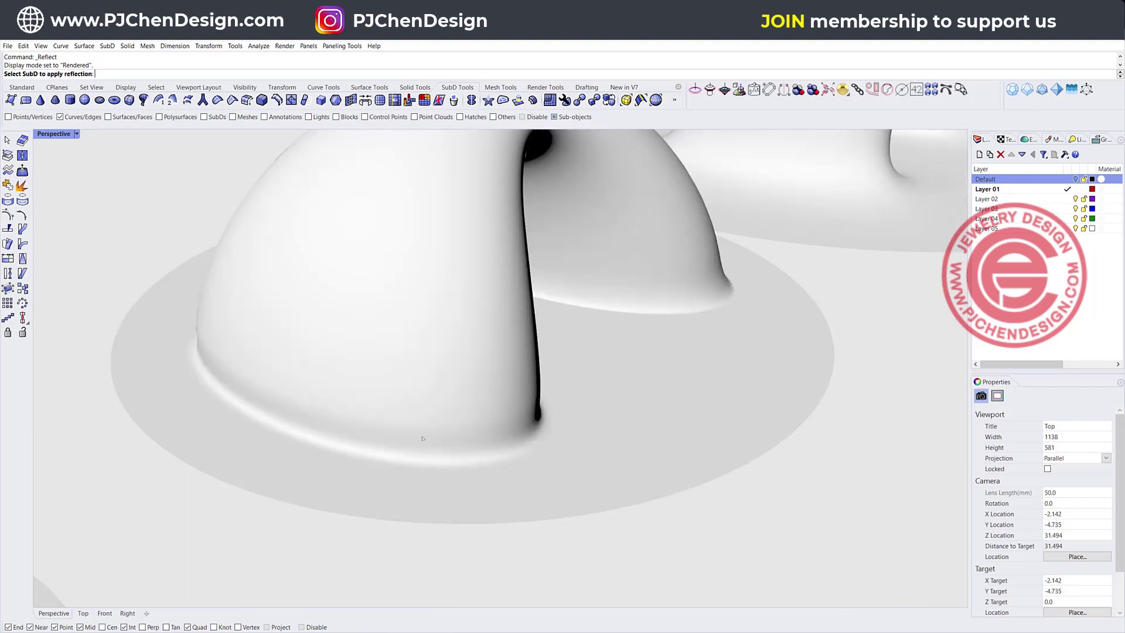
{"action": "right_click_drag", "start_coordinate": [493, 424], "coordinate": [498, 404]}
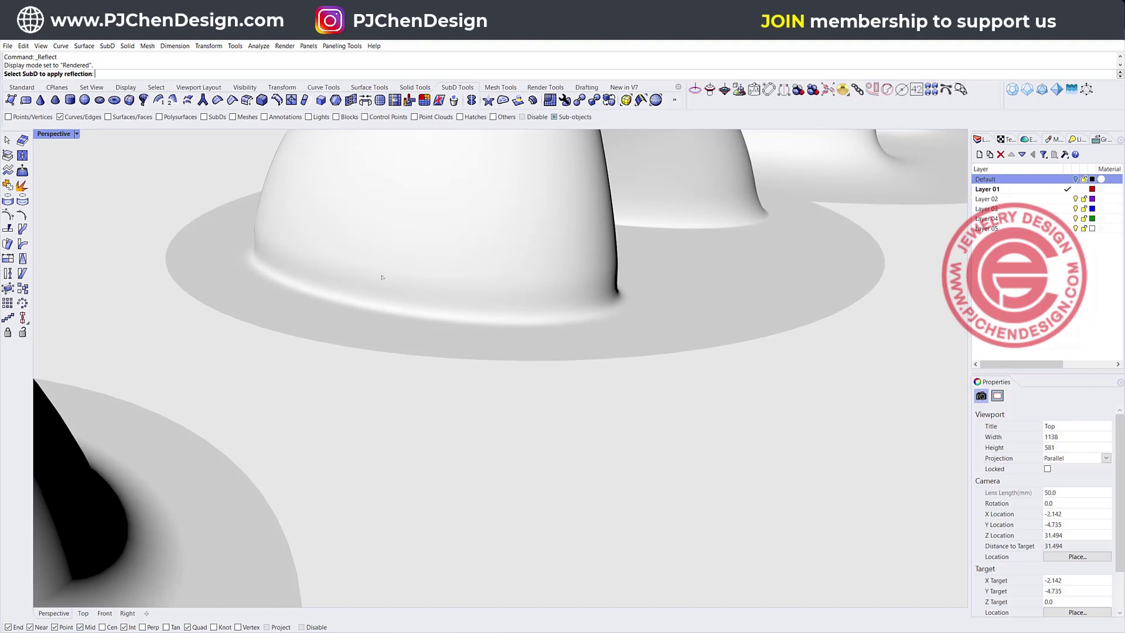
{"action": "scroll", "coordinate": [619, 282], "scroll_direction": "down", "scroll_amount": 8}
{"action": "right_click_drag", "start_coordinate": [625, 314], "coordinate": [410, 388]}
{"action": "scroll", "coordinate": [451, 381], "scroll_direction": "up", "scroll_amount": 5}
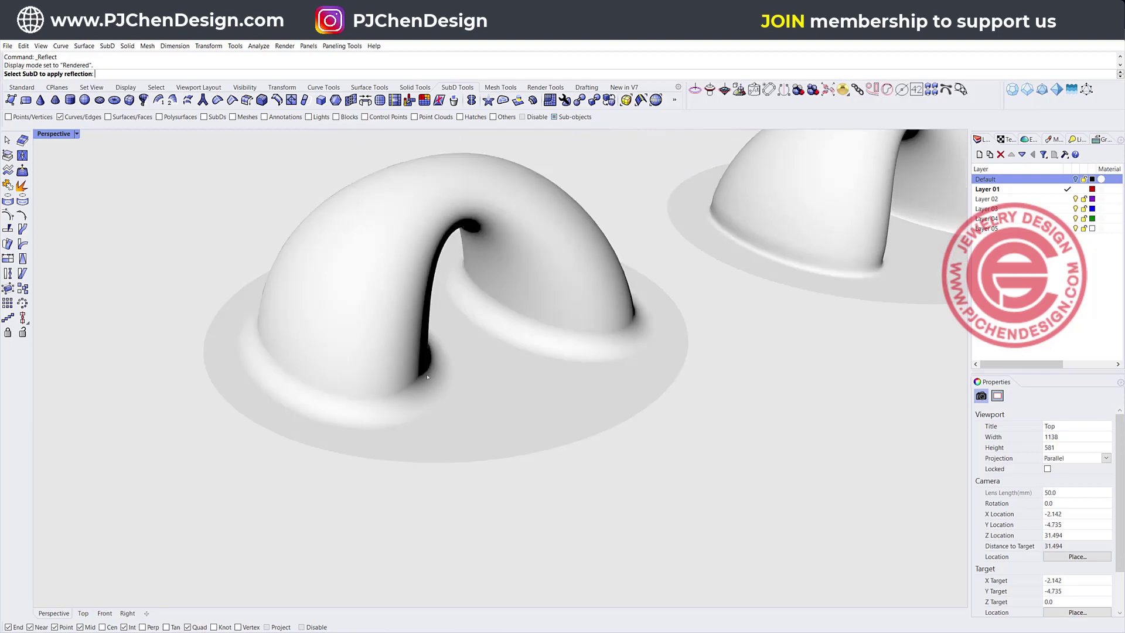
{"action": "scroll", "coordinate": [428, 377], "scroll_direction": "up", "scroll_amount": 5}
{"action": "scroll", "coordinate": [404, 371], "scroll_direction": "down", "scroll_amount": 8}
Set the Perspective display mode to Ghosted and view the three arch models from above.
{"action": "left_click", "coordinate": [76, 133]}
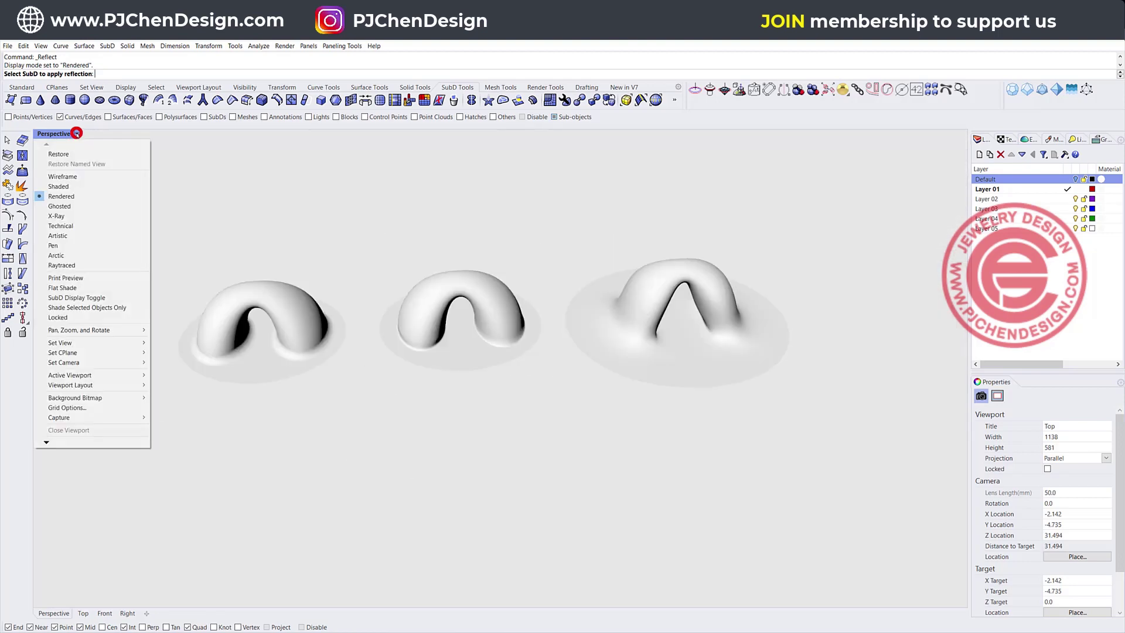
{"action": "left_click", "coordinate": [82, 208]}
{"action": "mouse_move", "coordinate": [696, 352]}
{"action": "right_mouse_down"}
{"action": "mouse_move", "coordinate": [743, 369]}
{"action": "mouse_move", "coordinate": [710, 385]}
{"action": "mouse_move", "coordinate": [701, 372]}
{"action": "right_mouse_up"}
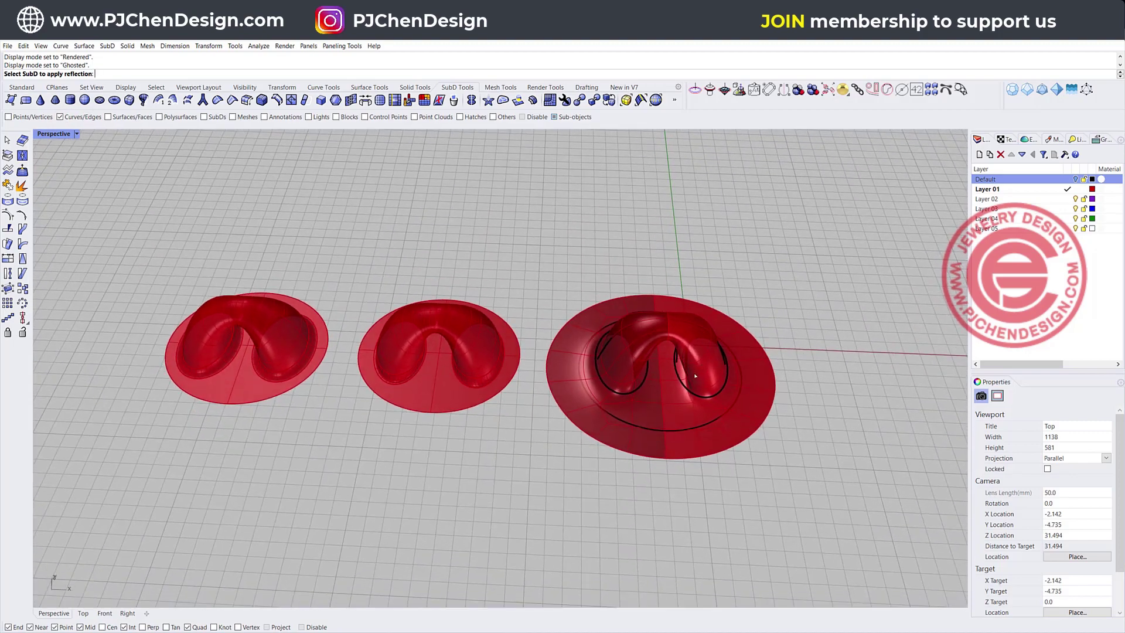